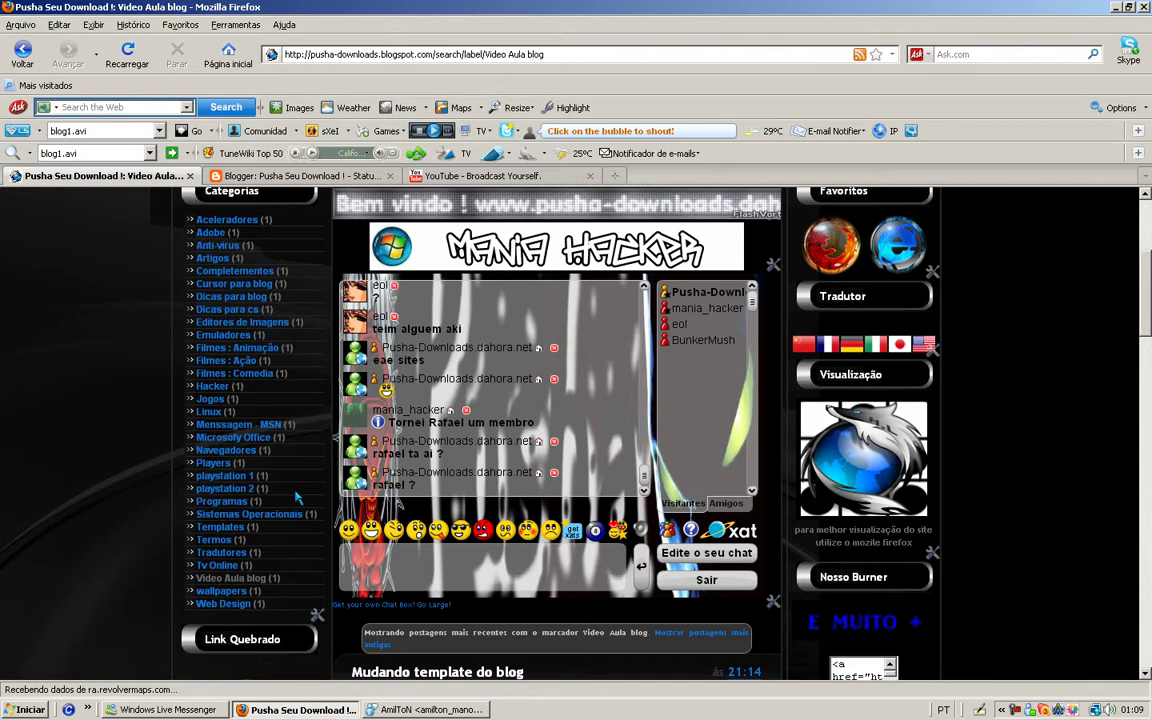
# Examine the Pusha Seu Download blog's header, animated banner and posts, and glance at its Blogger publishing page.
pyautogui.scroll(2, 153, 466)
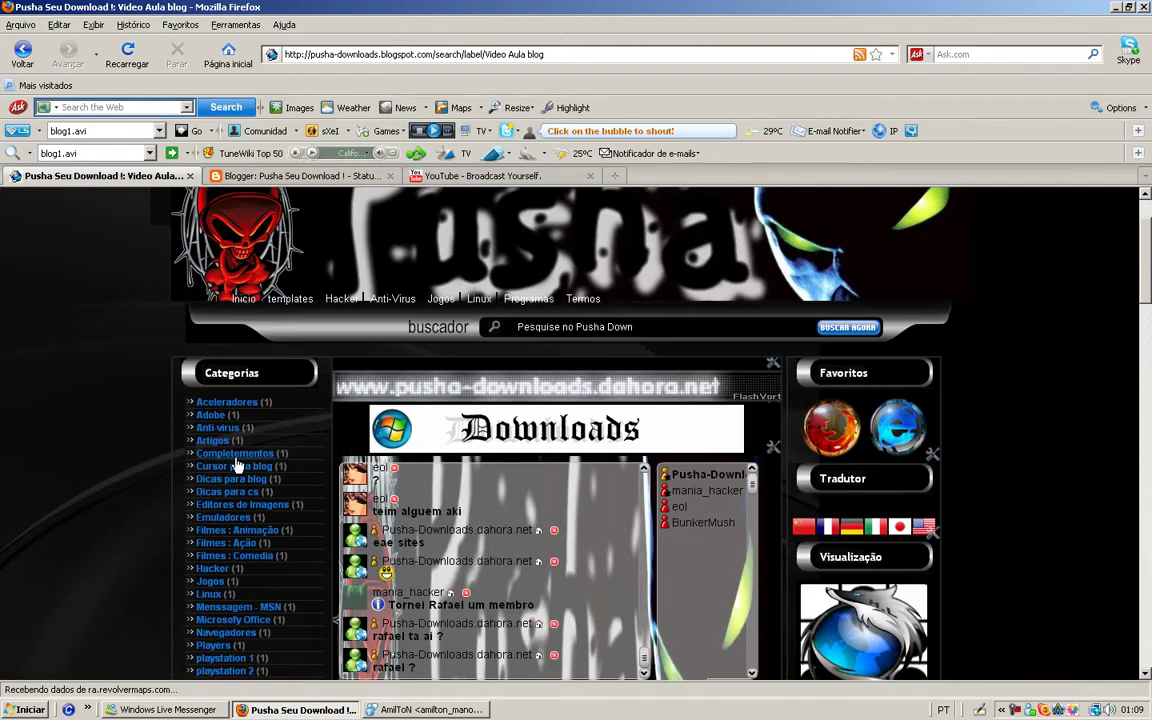
pyautogui.scroll(3, 853, 370)
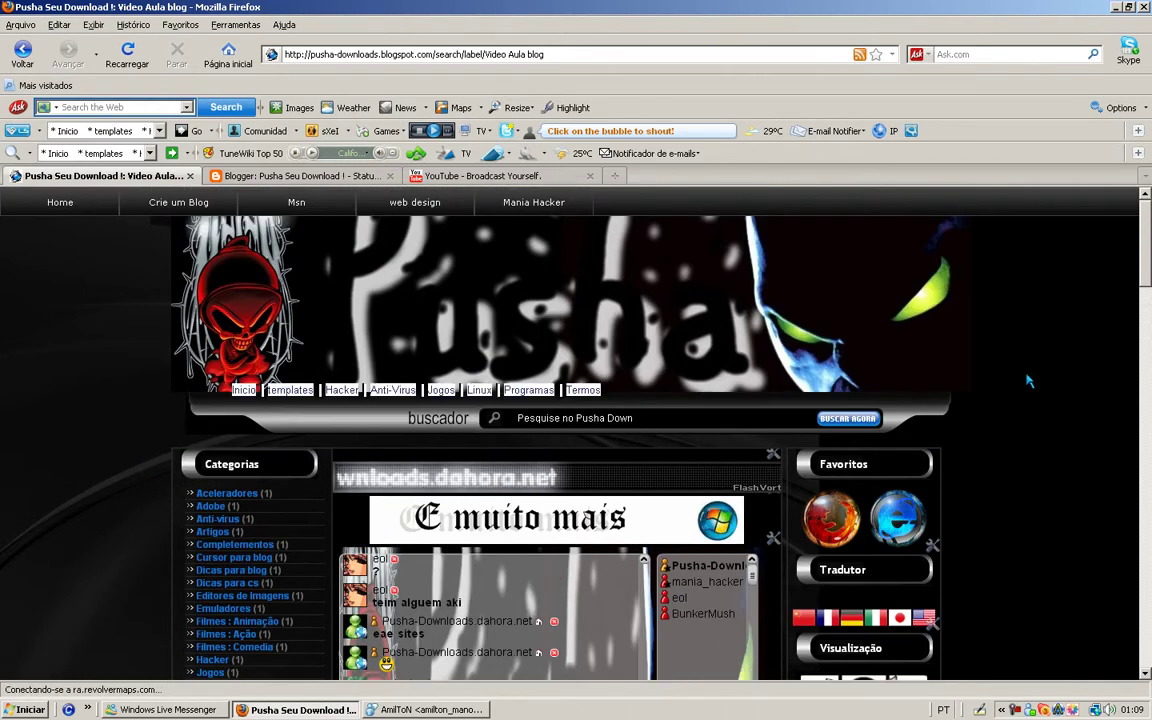
pyautogui.scroll(-10, 853, 370)
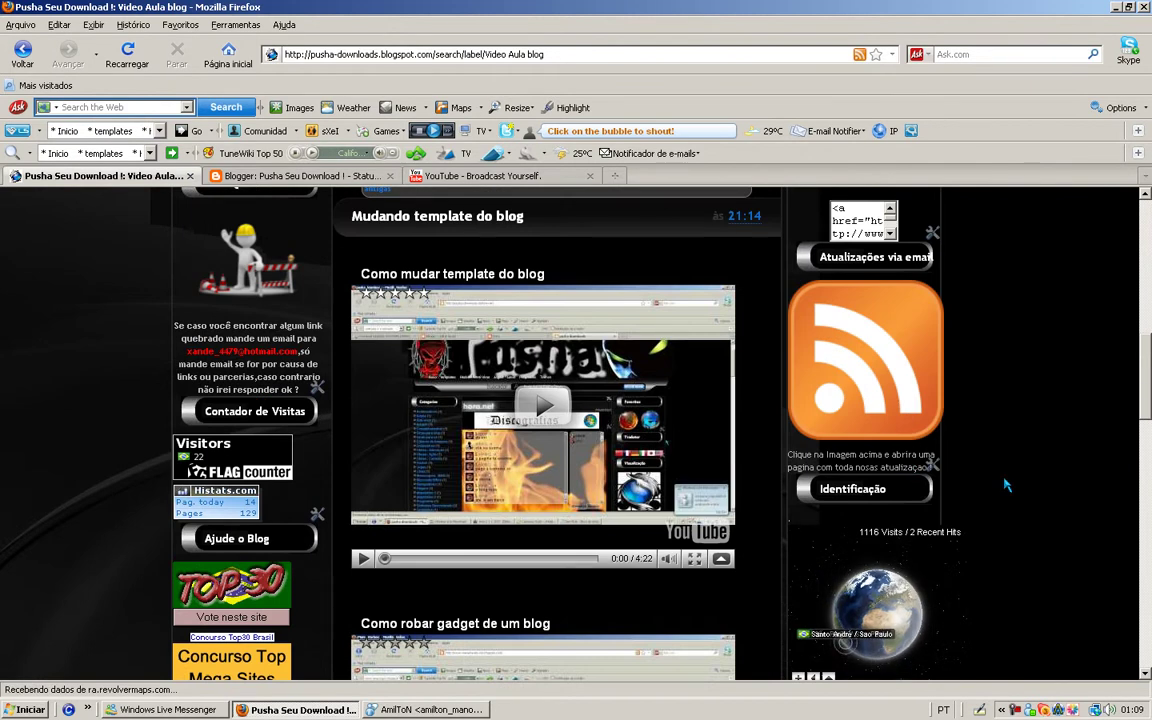
pyautogui.scroll(10, 908, 545)
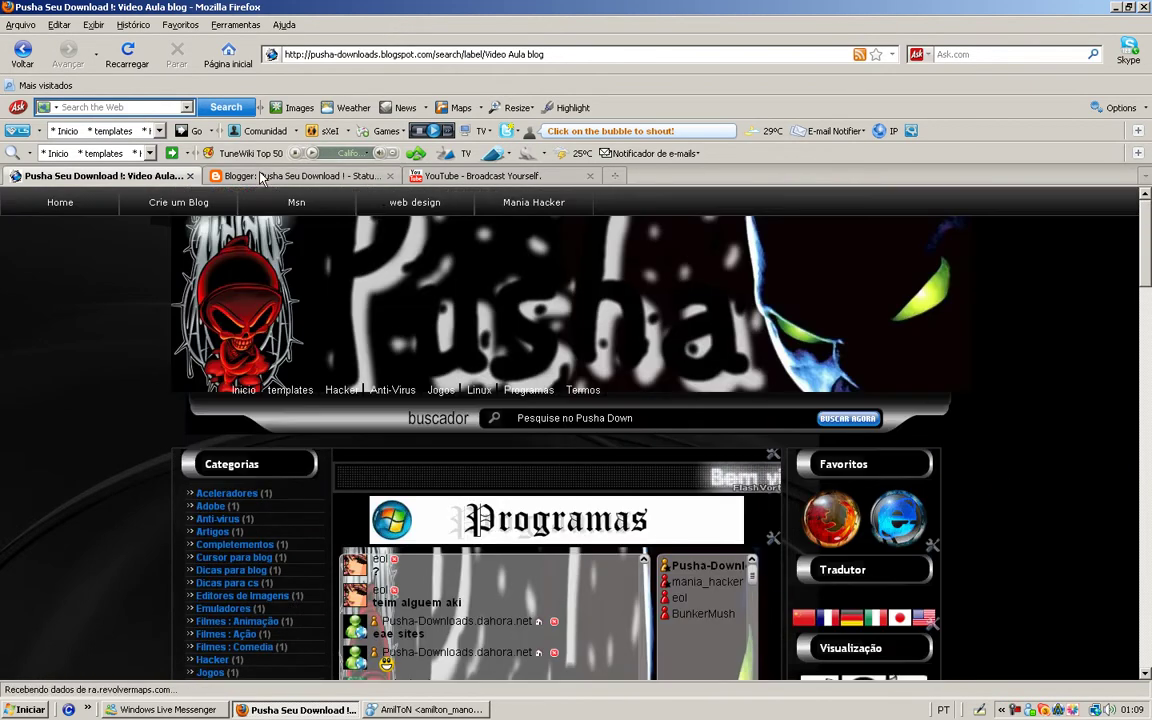
pyautogui.hotkey('ctrl', 'Tab')
pyautogui.doubleClick(340, 712)
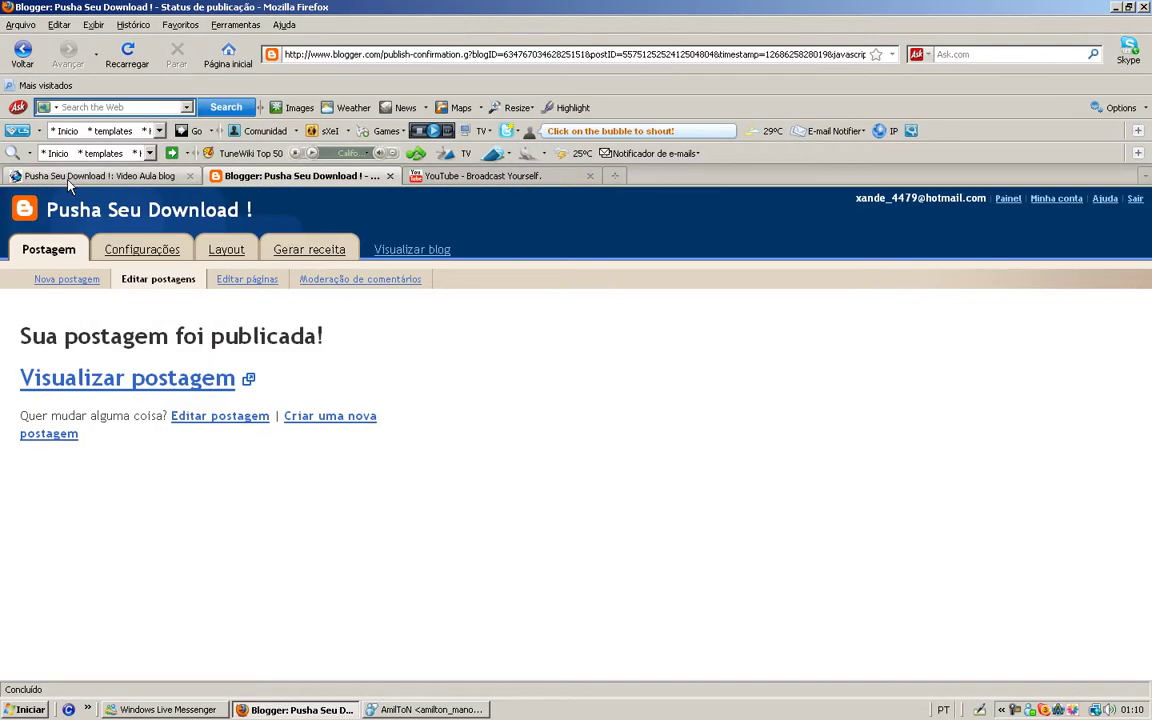
pyautogui.click(70, 177)
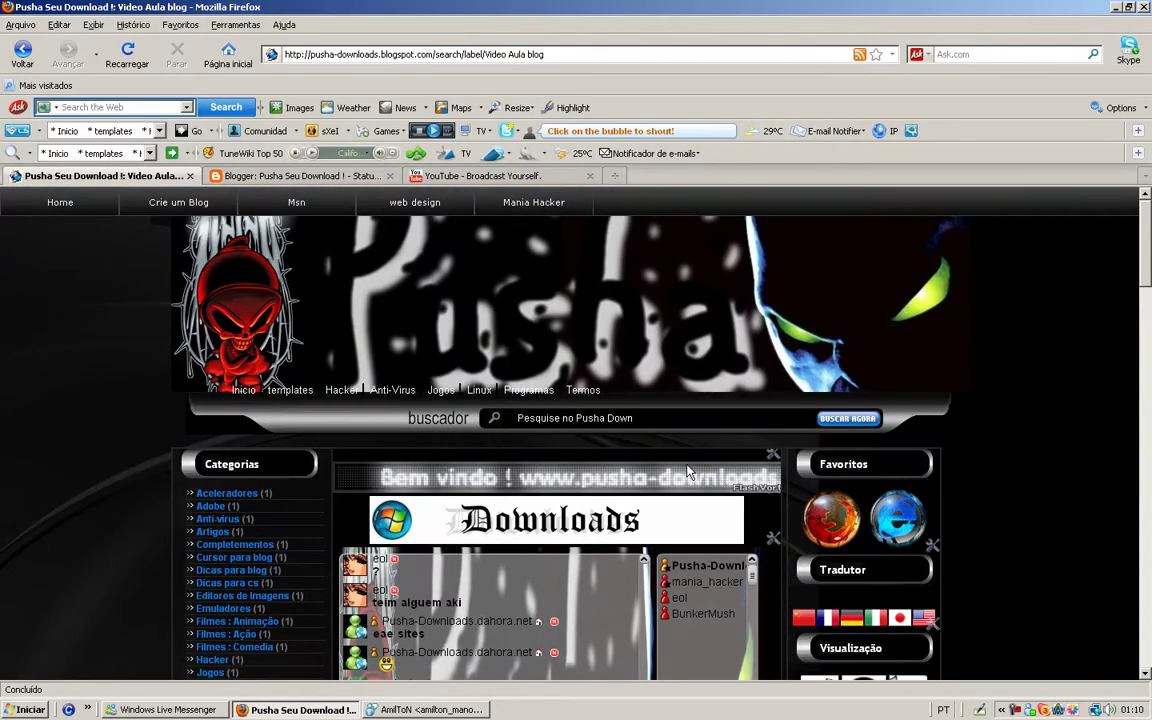
pyautogui.scroll(-10, 1117, 478)
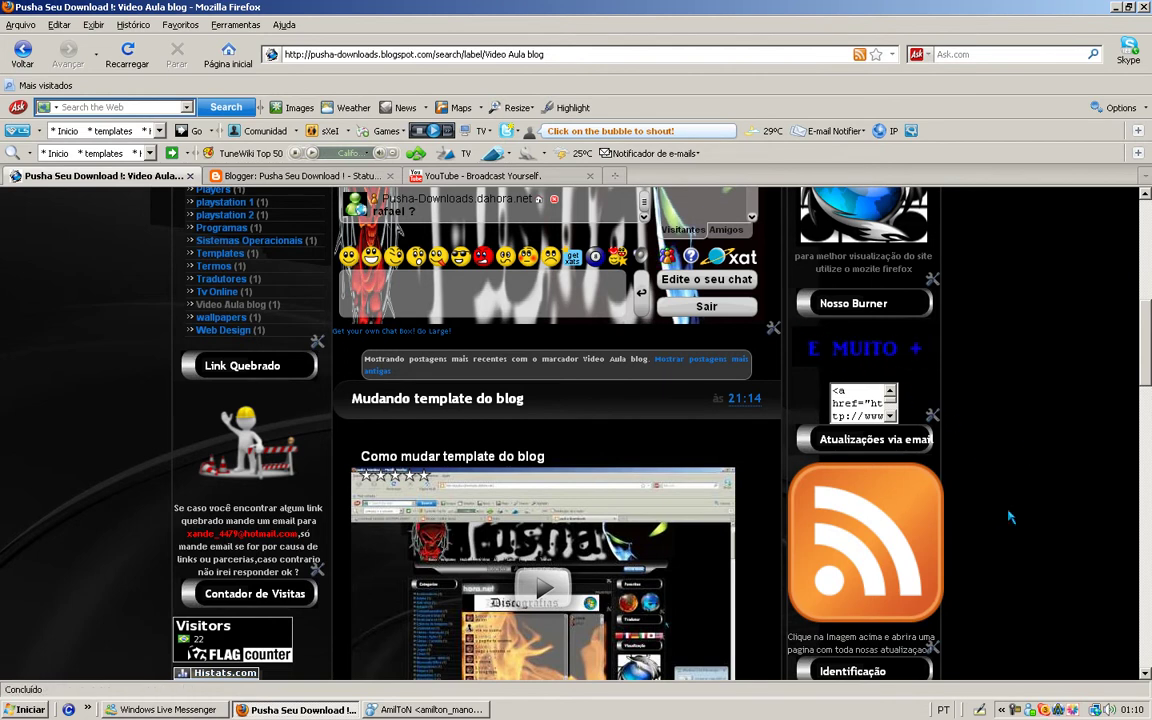
pyautogui.scroll(10, 1000, 500)
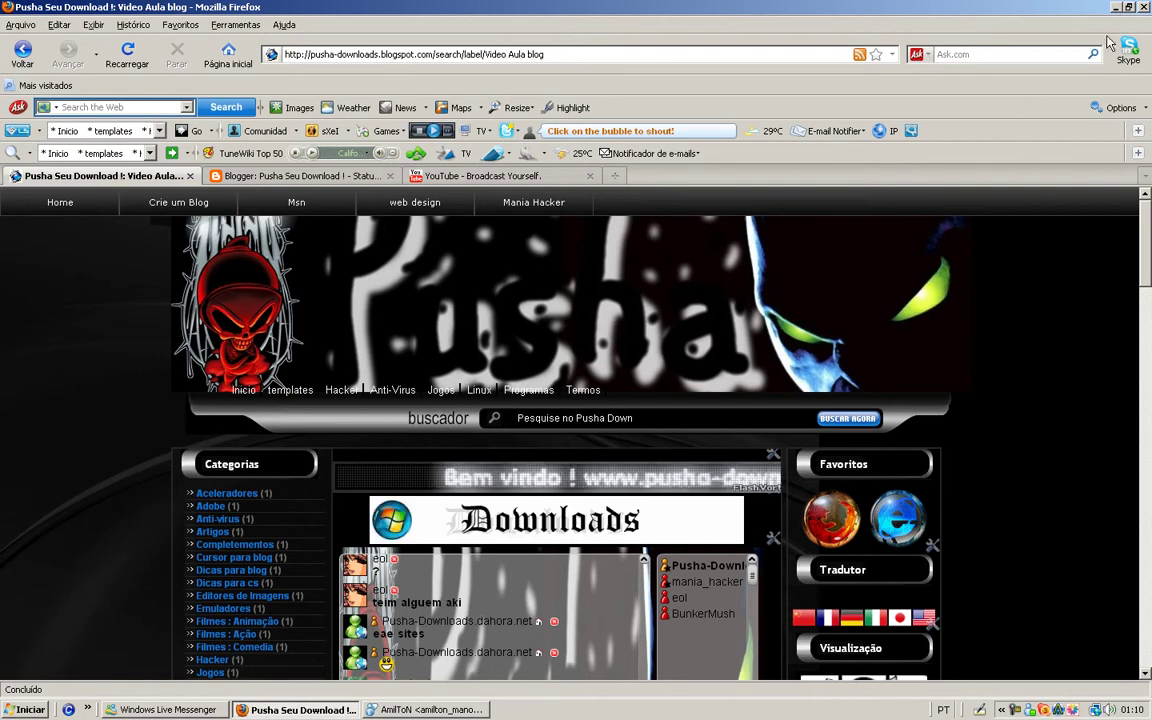
# Minimize the browser, switch to a new Paint image and fill its whole canvas with black.
pyautogui.click(318, 710)
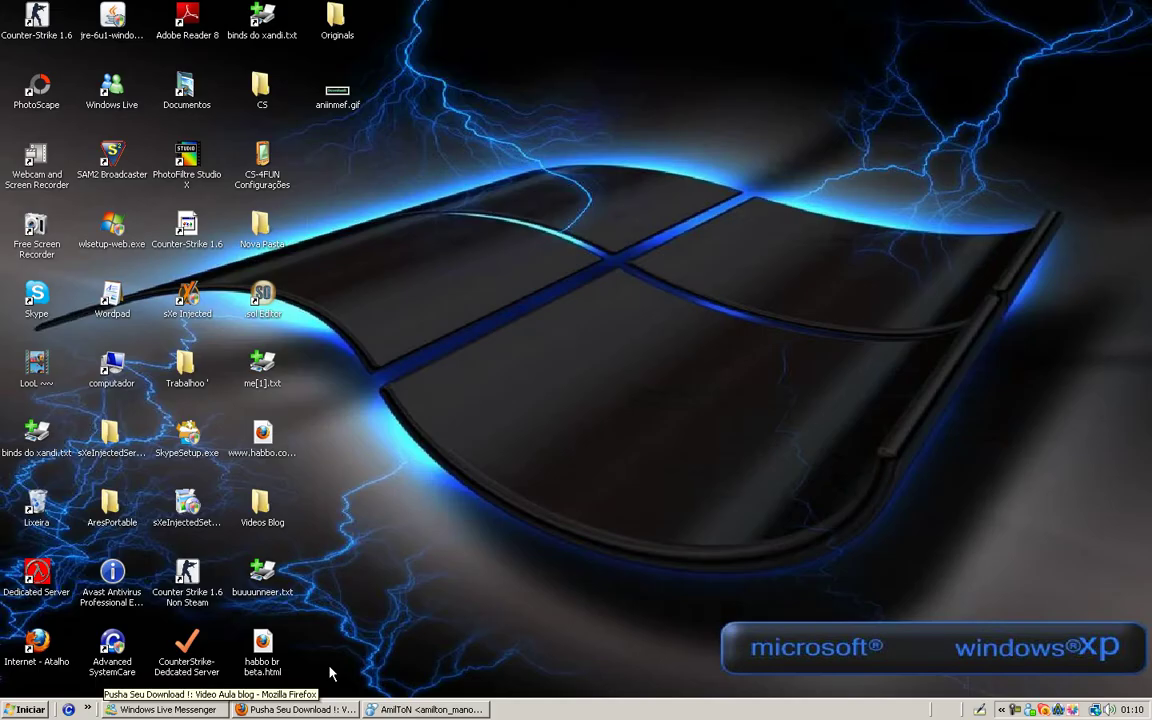
pyautogui.click(24, 710)
pyautogui.click(87, 112)
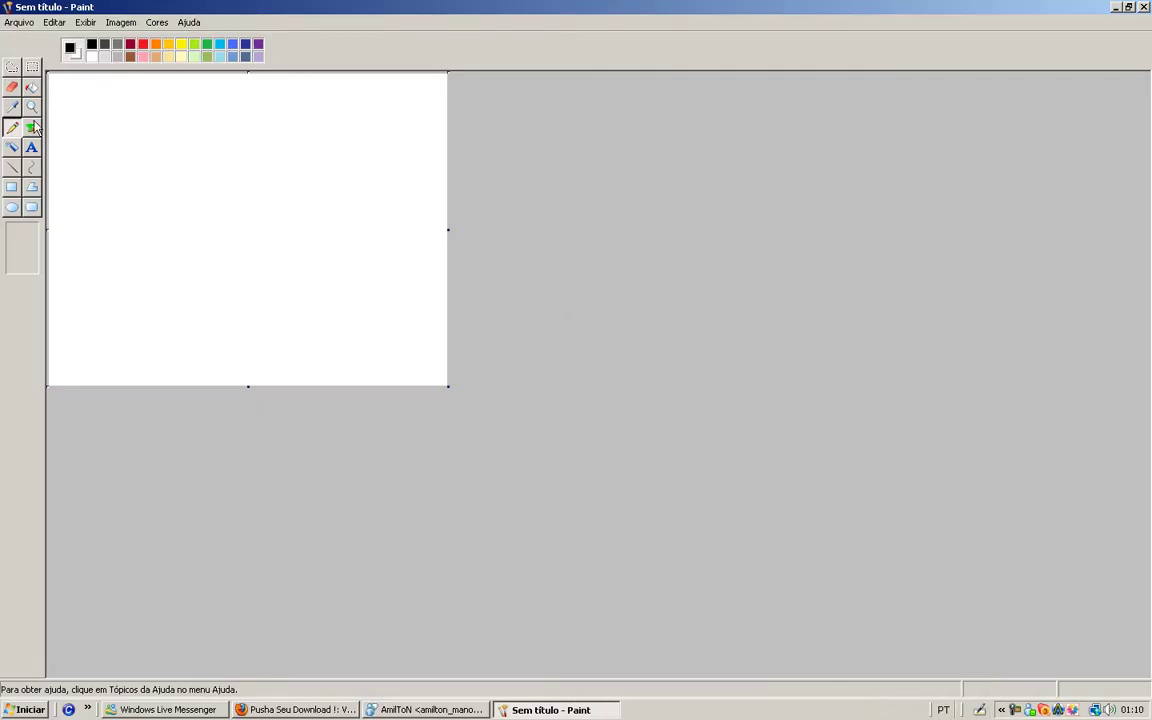
pyautogui.click(307, 710)
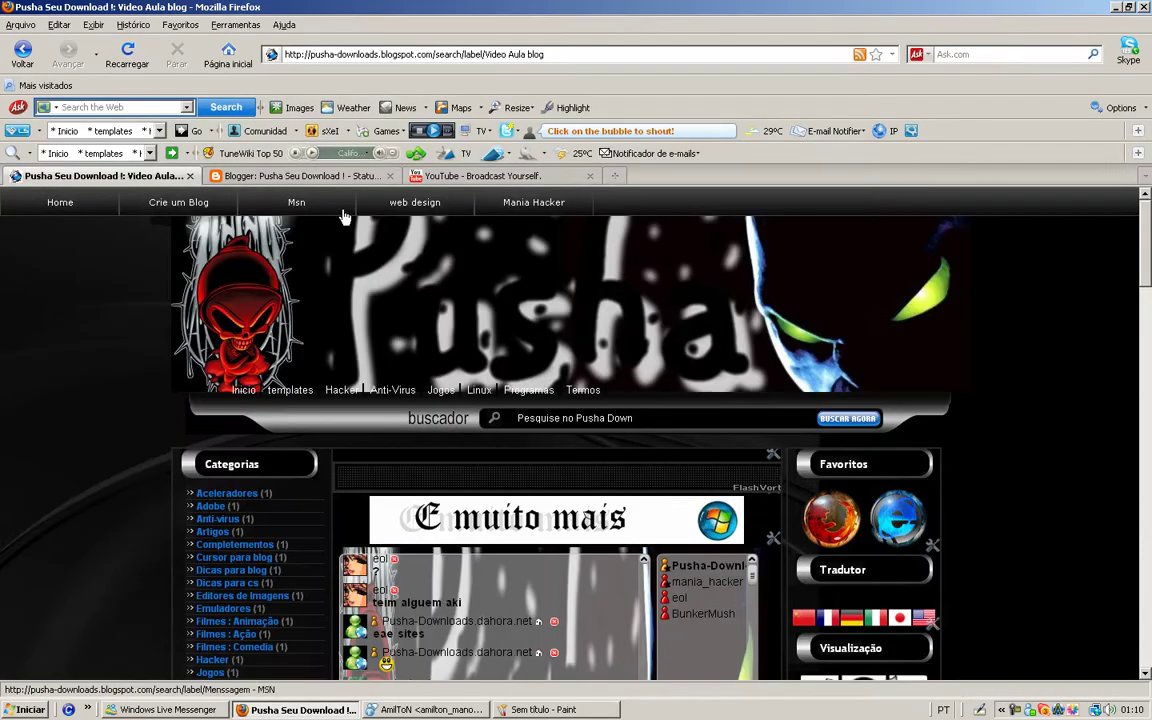
pyautogui.click(291, 711)
pyautogui.click(189, 211)
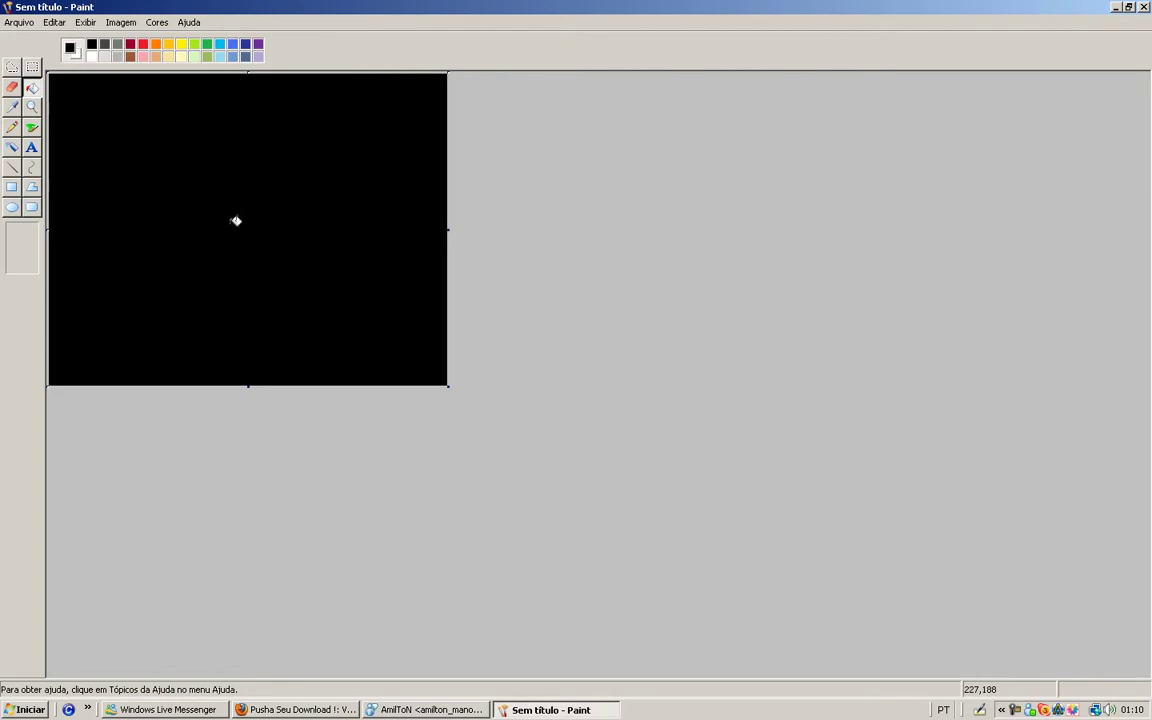
pyautogui.click(91, 56)
pyautogui.click(188, 193)
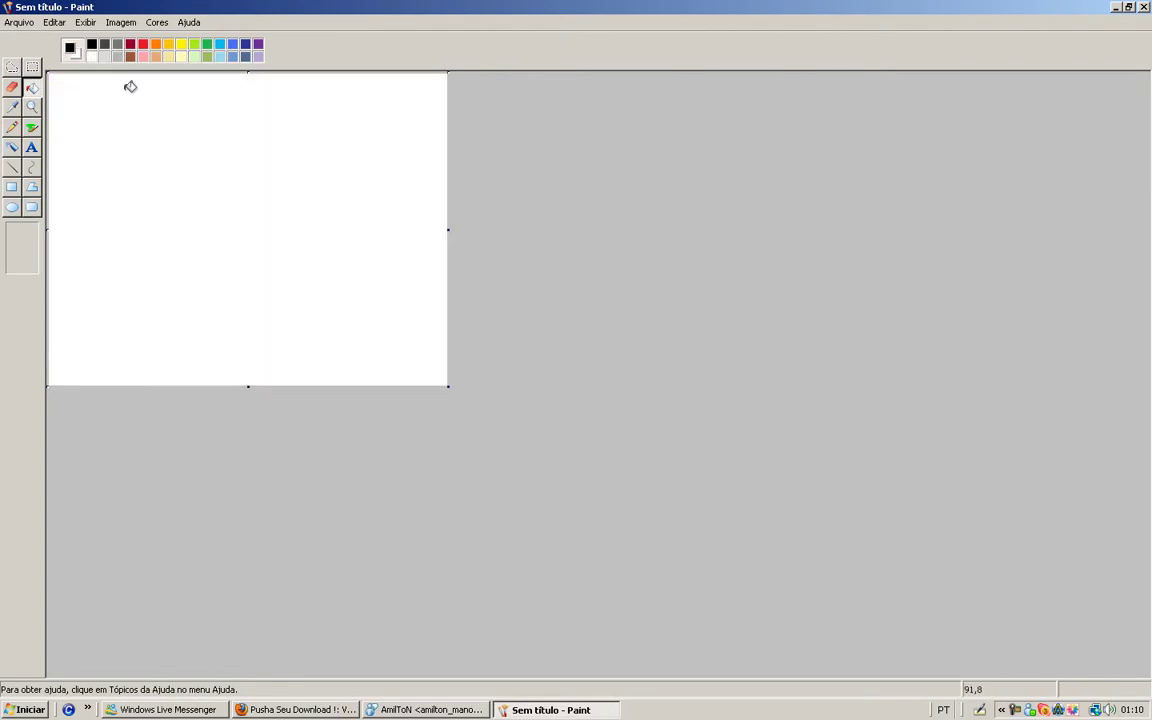
pyautogui.click(182, 137)
# Close Paint, saving the black canvas to the Desktop as a JPEG named imagem.
pyautogui.click(1143, 7)
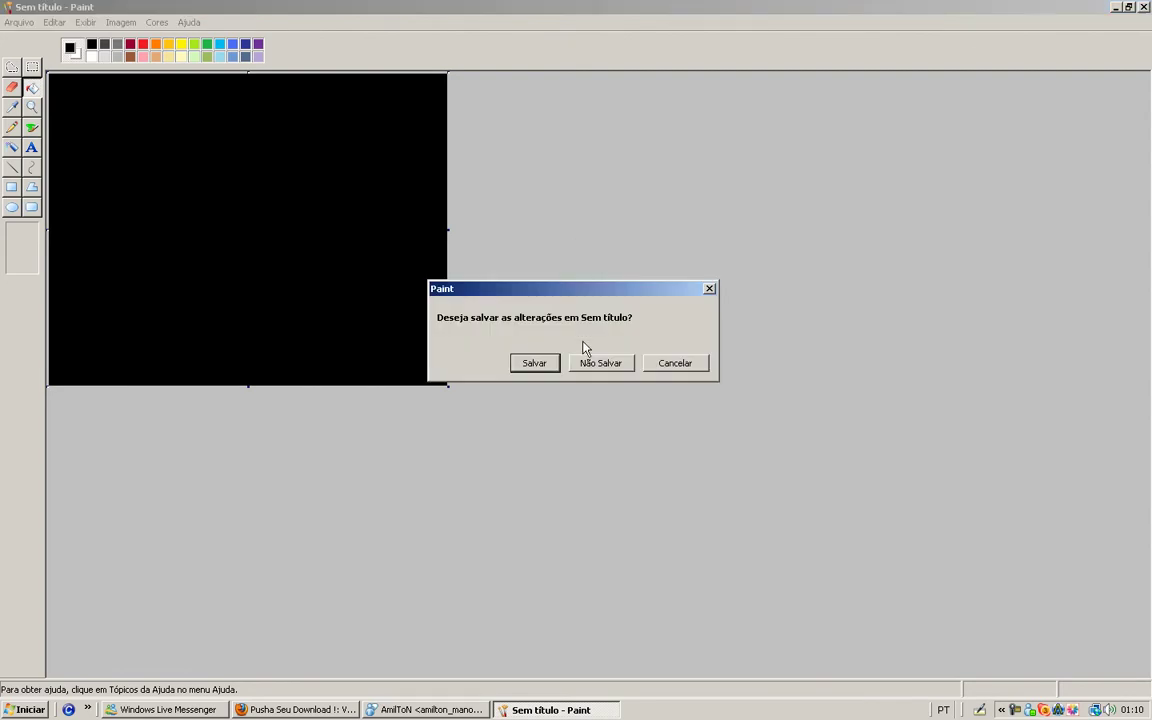
pyautogui.click(554, 362)
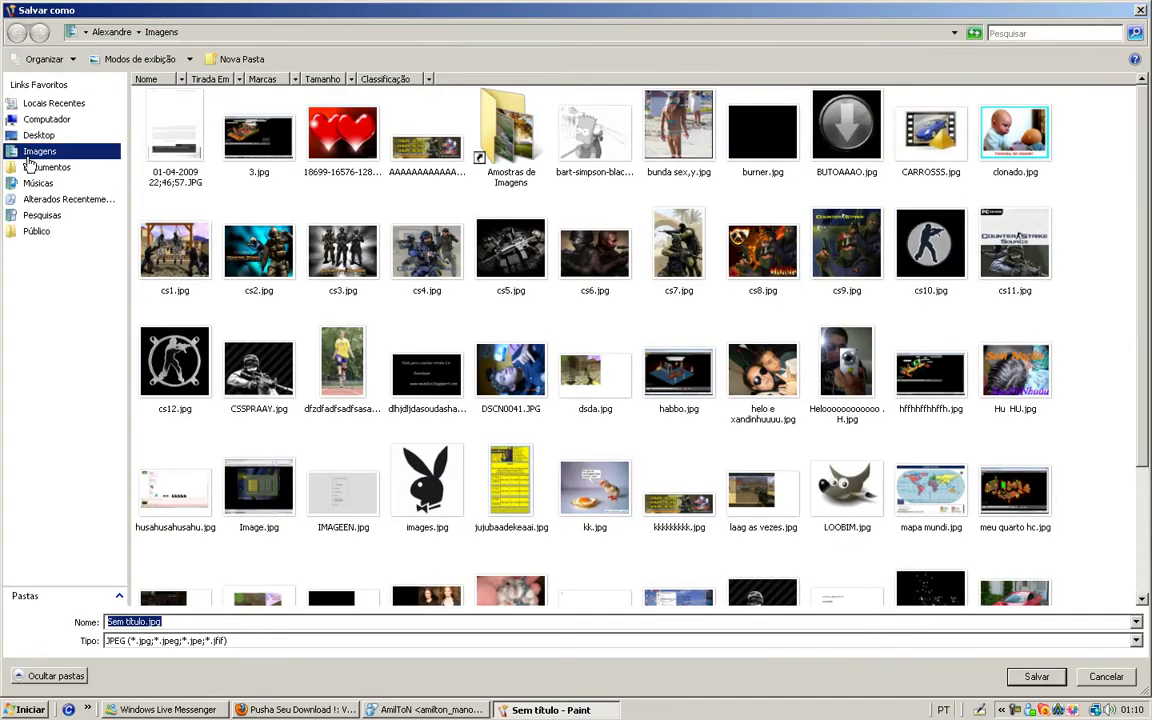
pyautogui.click(40, 135)
pyautogui.write('imagem')
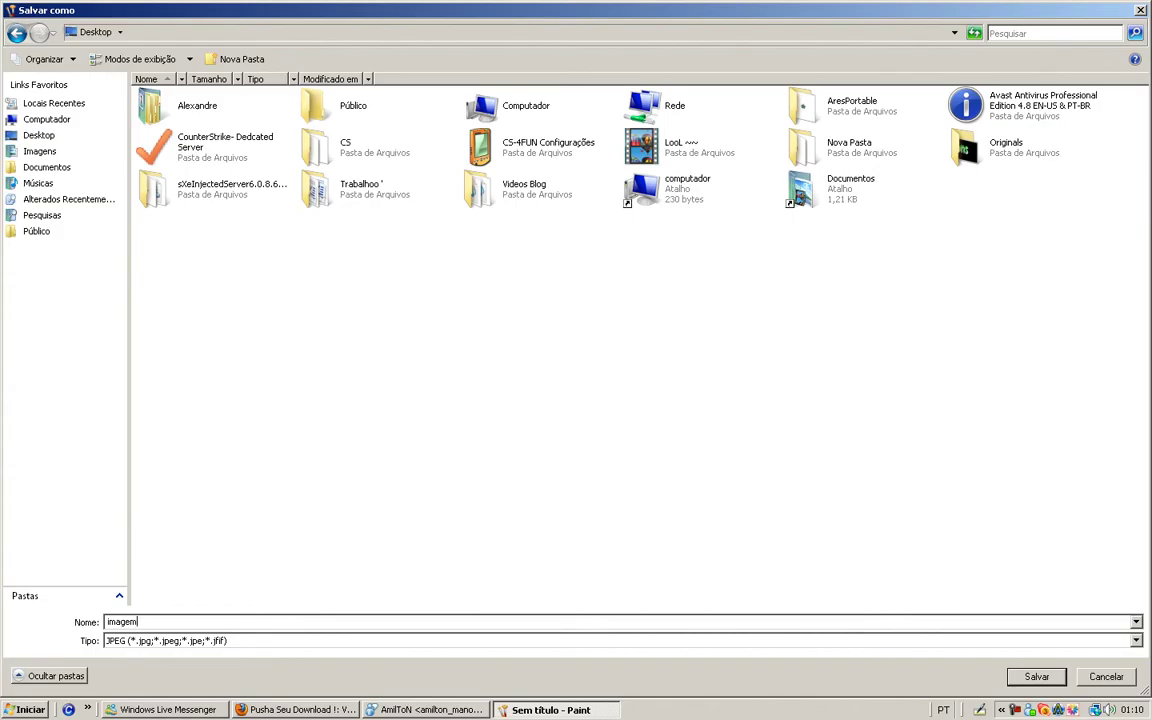
pyautogui.press('Return')
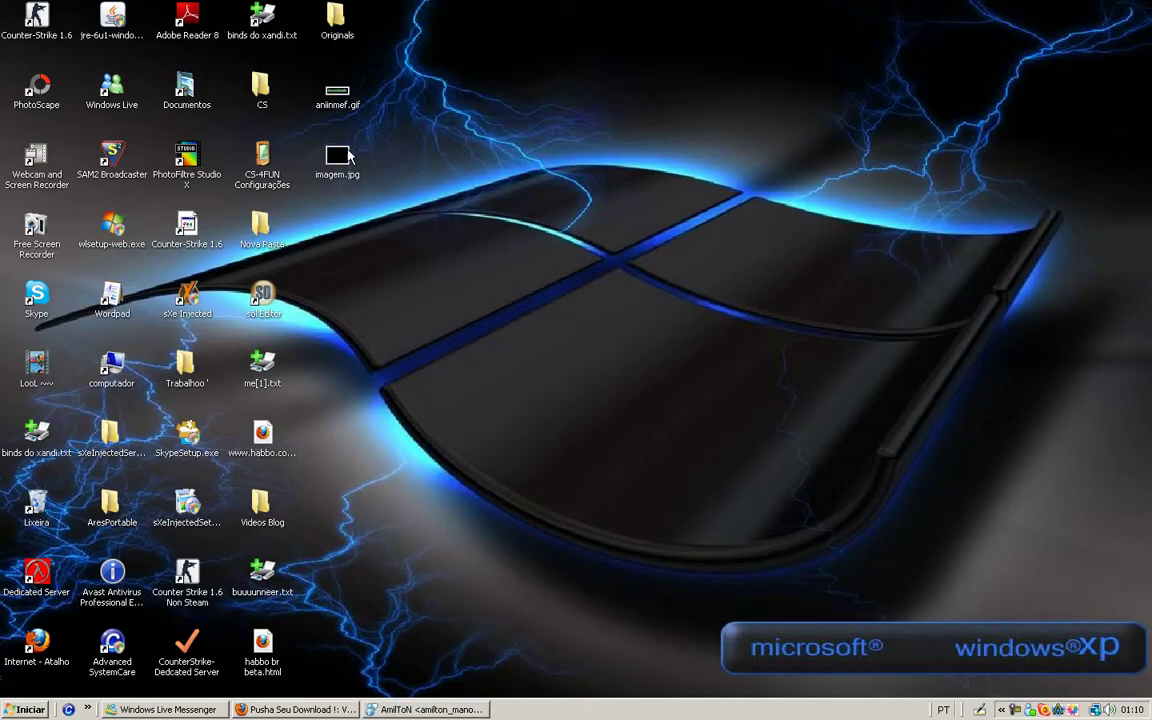
# Create a desktop folder named banner and move imagem.jpg into it.
pyautogui.rightClick(315, 356)
pyautogui.moveTo(375, 495)
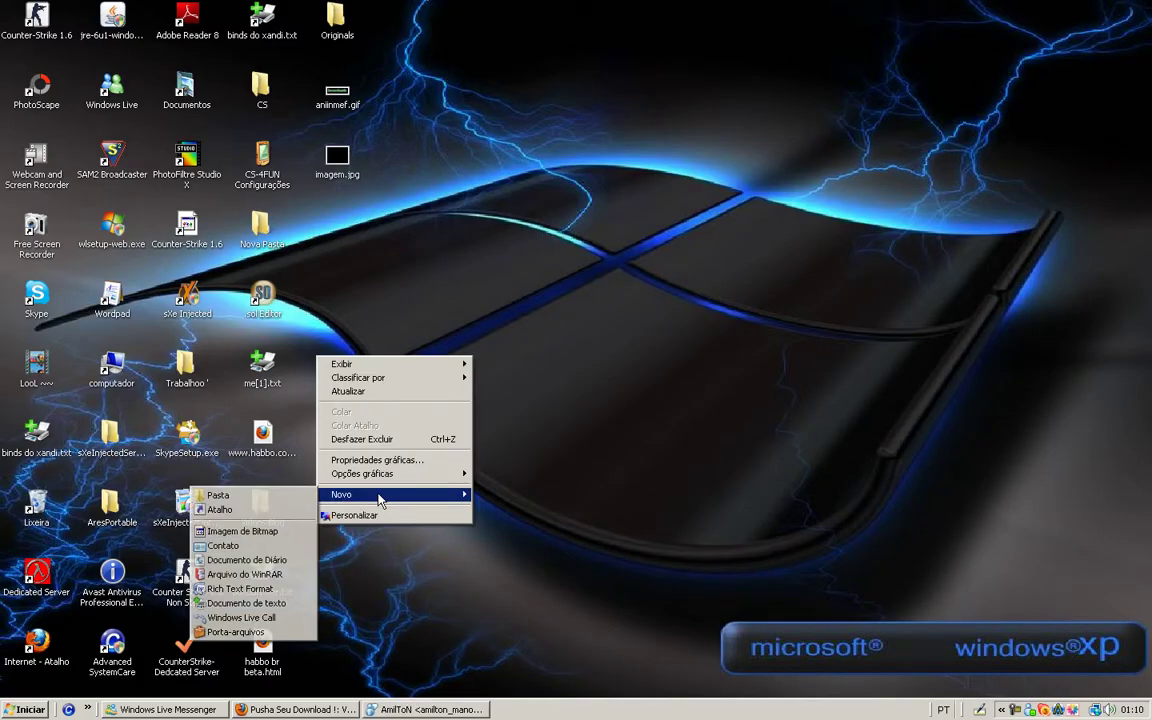
pyautogui.click(210, 491)
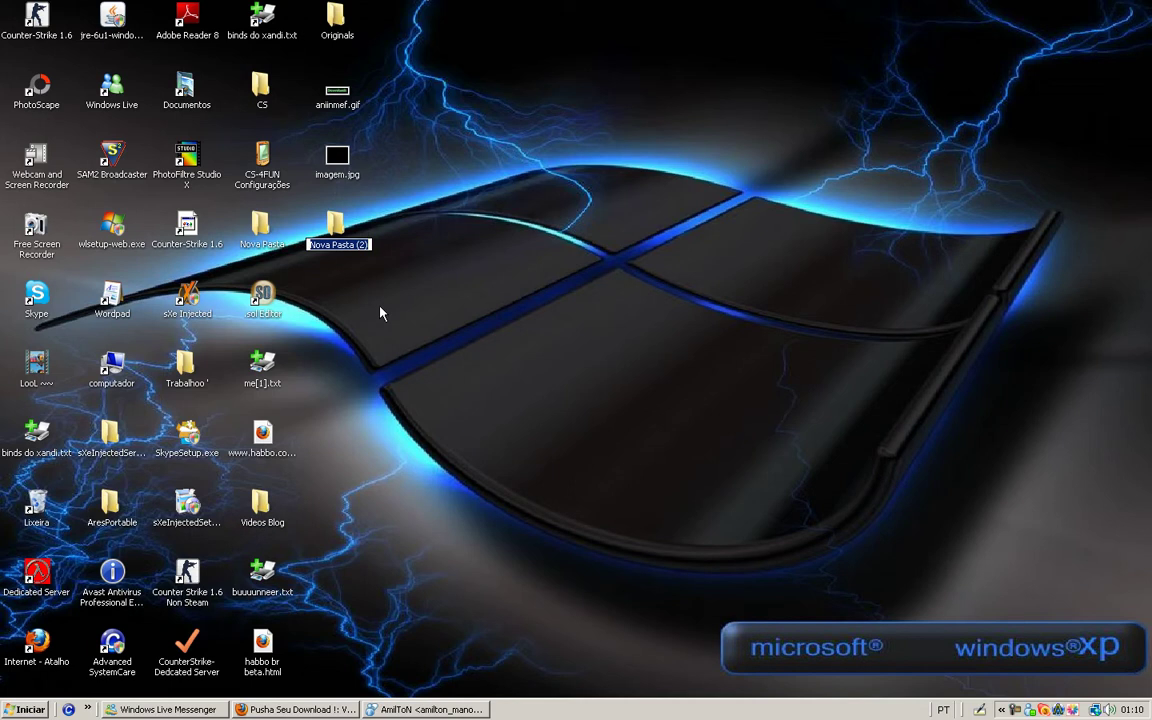
pyautogui.write('banner')
pyautogui.press('Return')
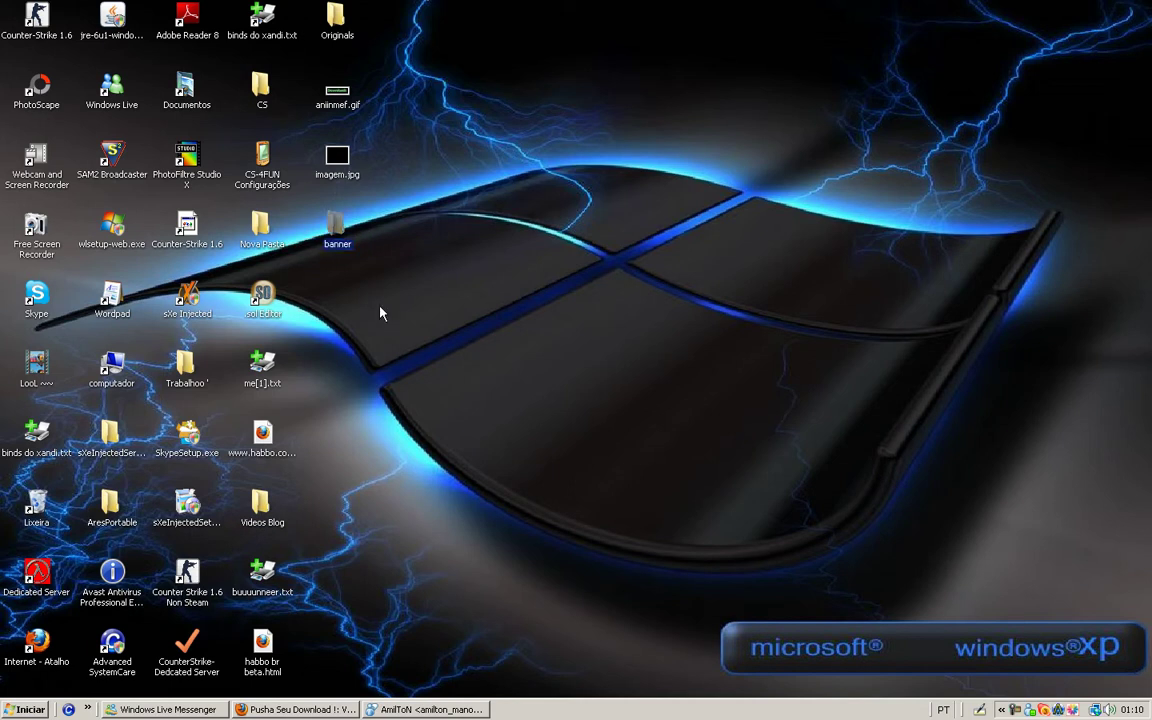
pyautogui.moveTo(342, 142); pyautogui.dragTo(345, 232)
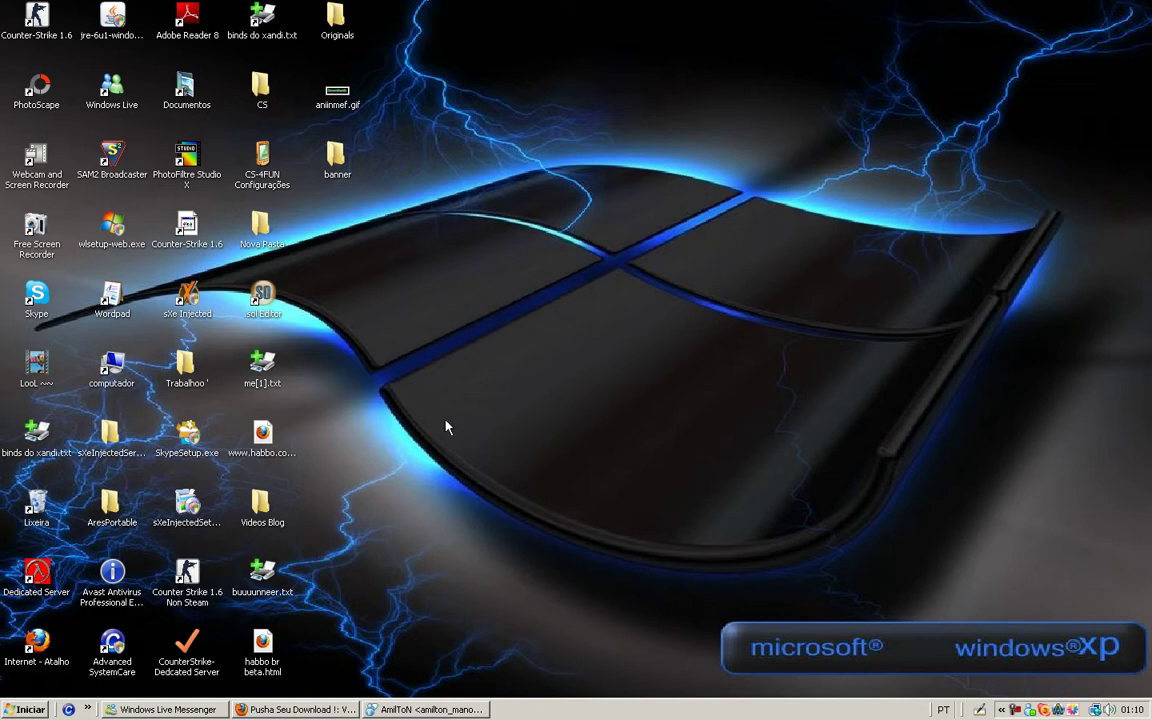
# Switch to PhotoScape and load imagem.jpg from the desktop's banner folder into the Editor.
pyautogui.click(25, 709)
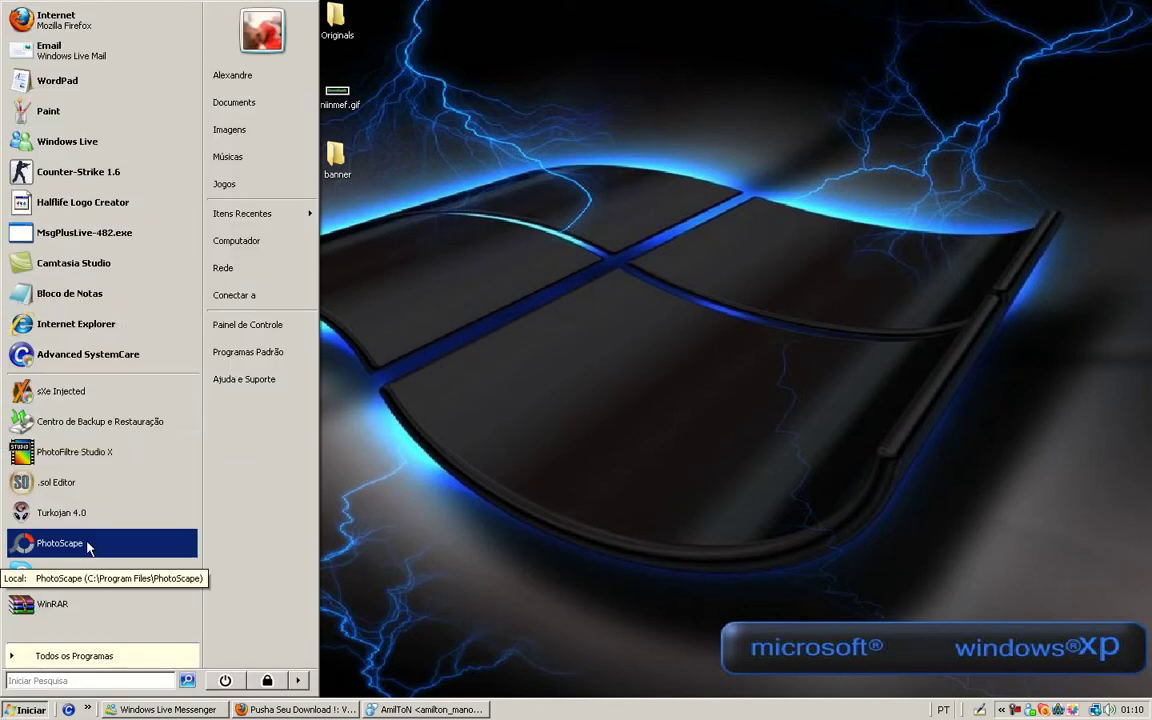
pyautogui.click(87, 550)
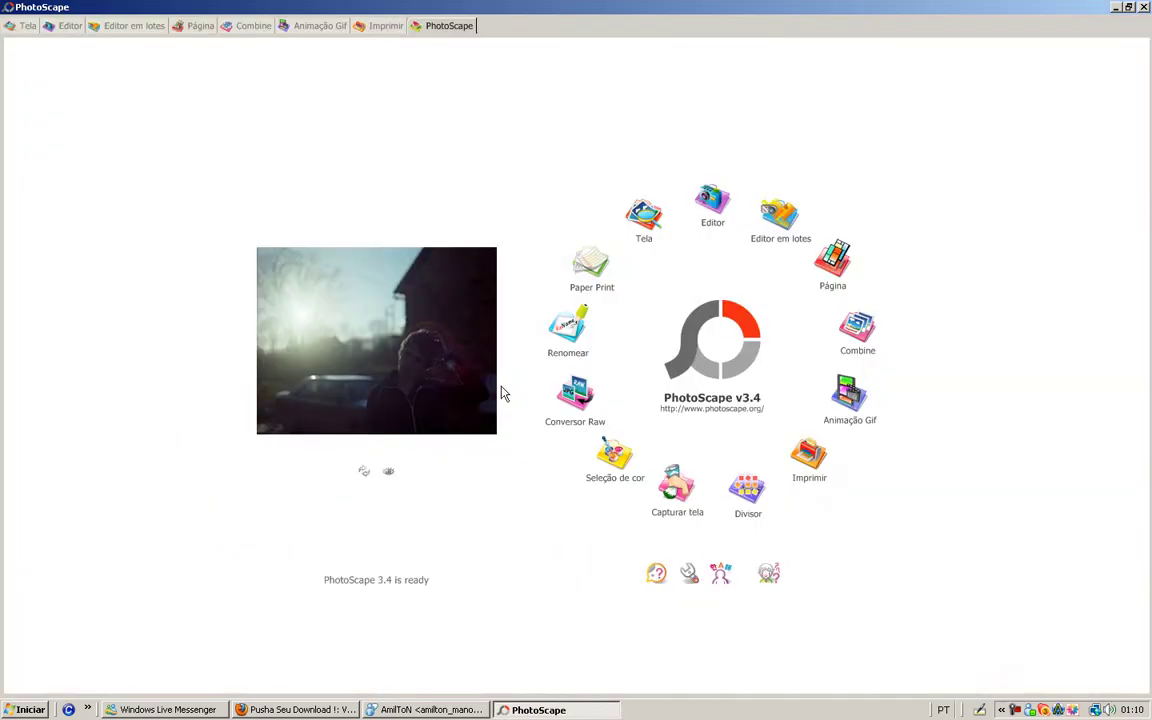
pyautogui.click(730, 212)
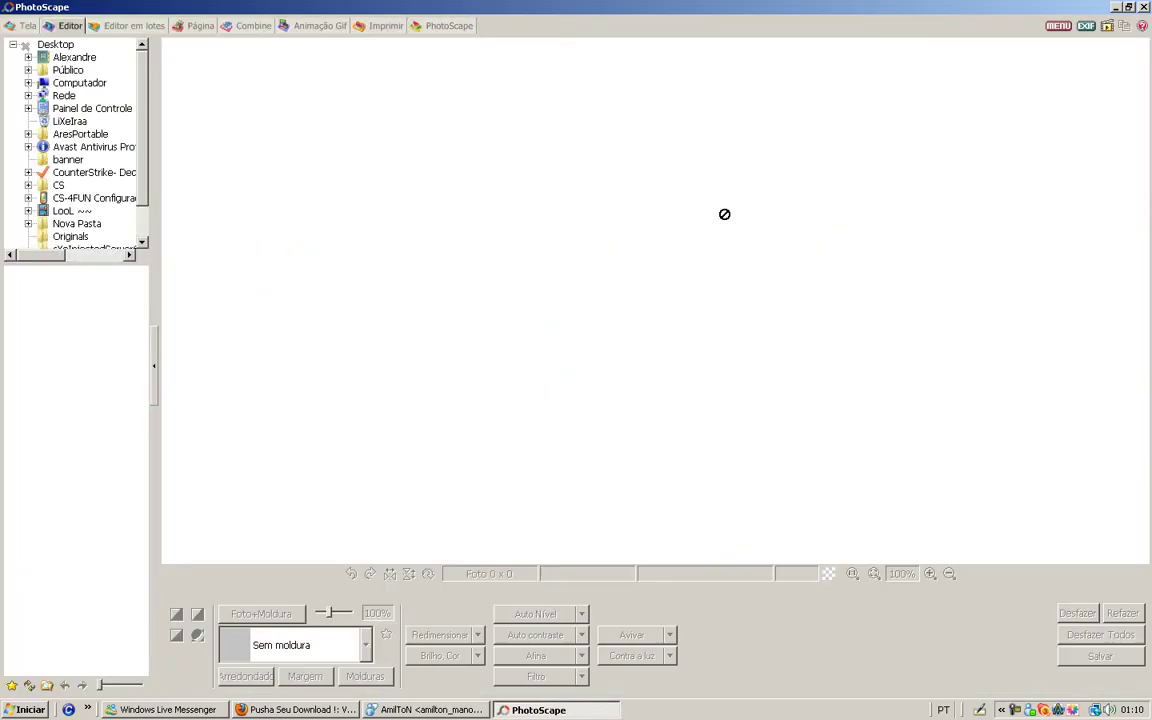
pyautogui.click(58, 45)
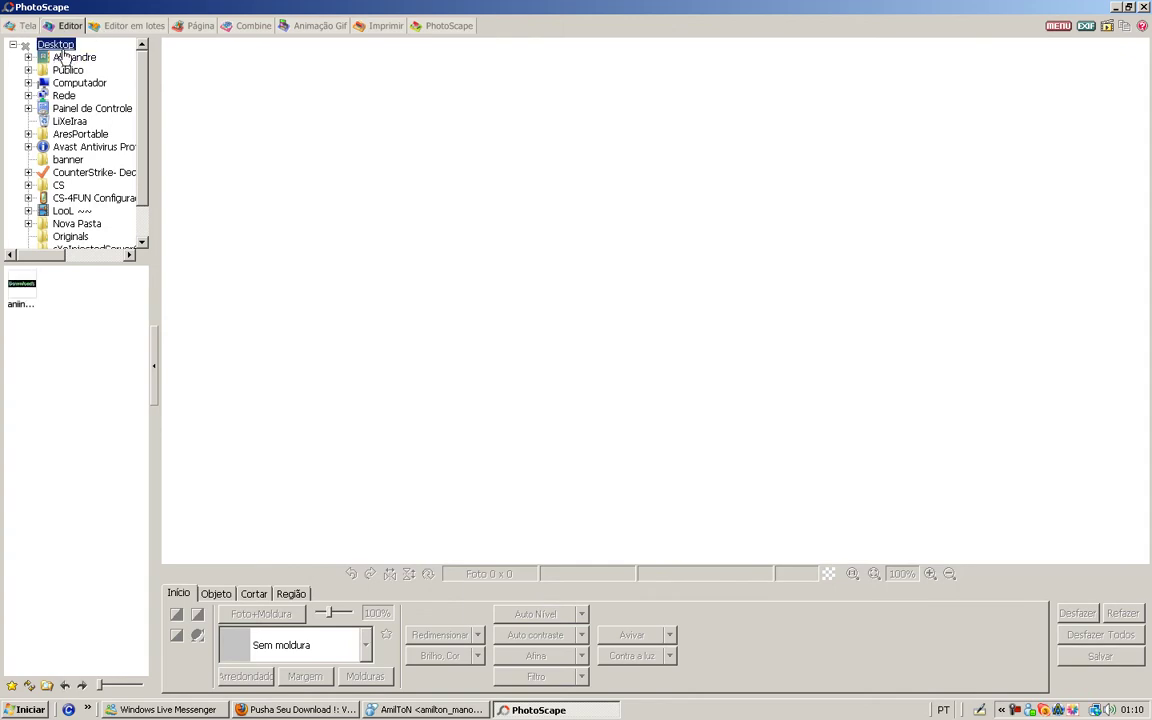
pyautogui.click(68, 160)
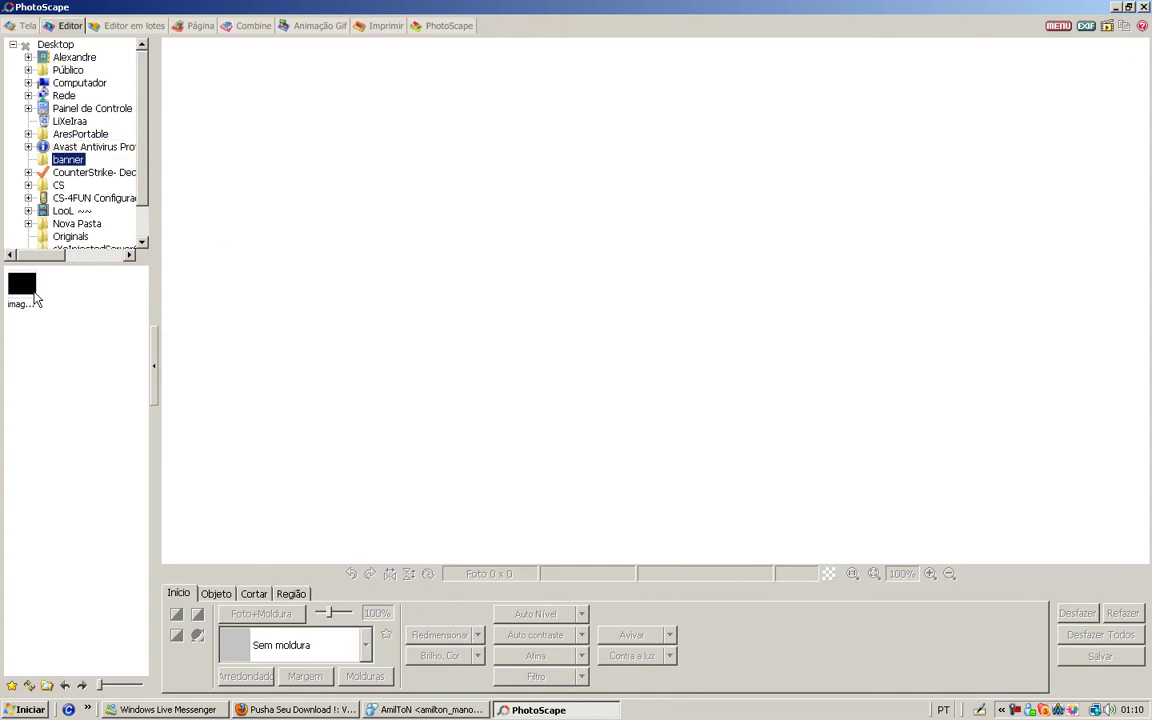
pyautogui.click(30, 290)
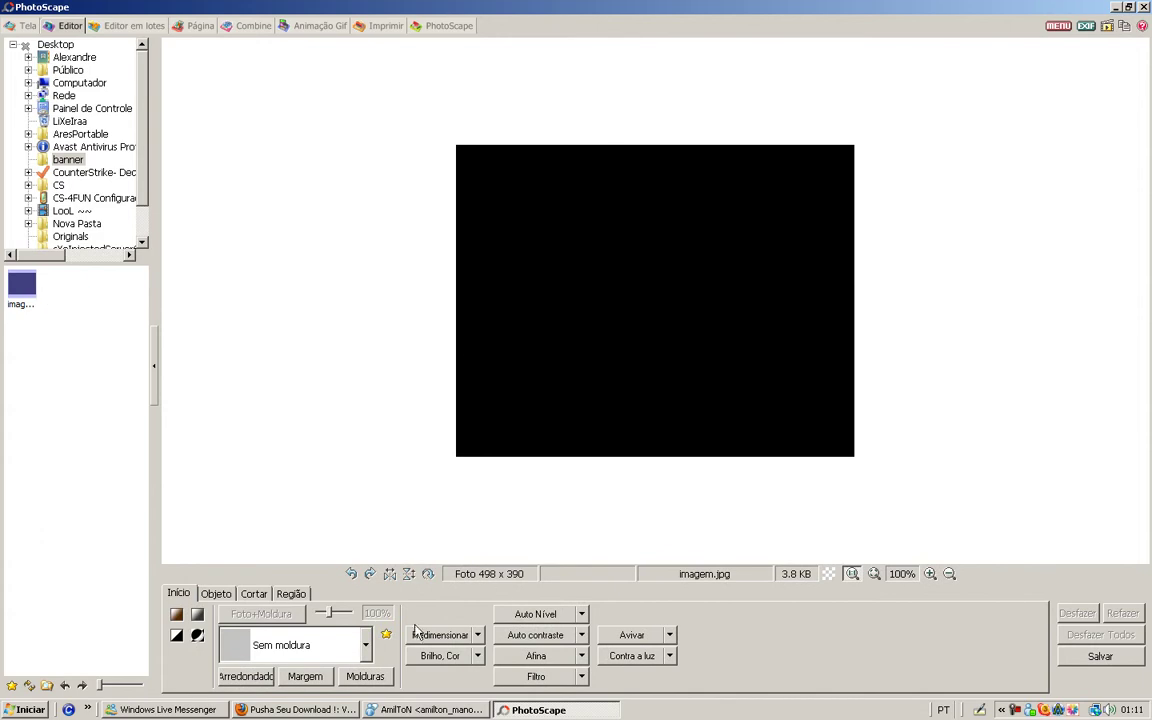
# Resize the black image to 200 pixels wide and 55 pixels high without preserving its proportions.
pyautogui.click(454, 640)
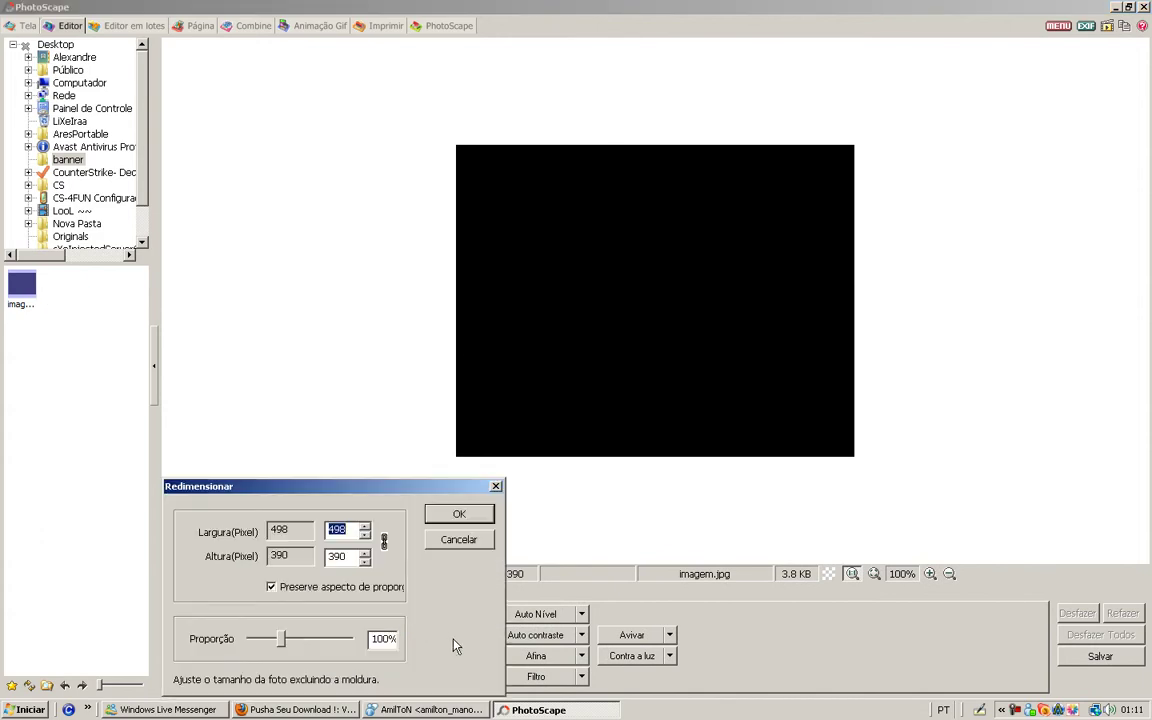
pyautogui.click(300, 591)
pyautogui.moveTo(349, 535); pyautogui.dragTo(316, 532)
pyautogui.write('200')
pyautogui.moveTo(346, 556); pyautogui.dragTo(321, 558)
pyautogui.write('55')
pyautogui.click(459, 512)
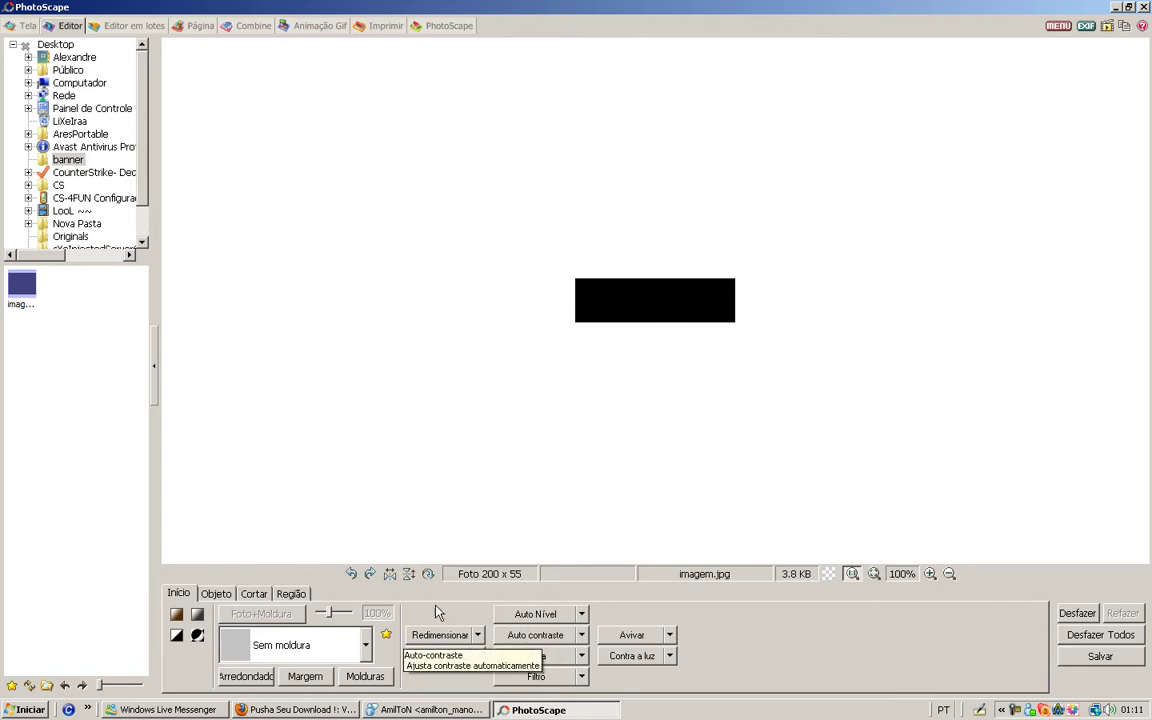
# Put the text "Programas" on the black banner as a text object with font size 36.
pyautogui.click(216, 594)
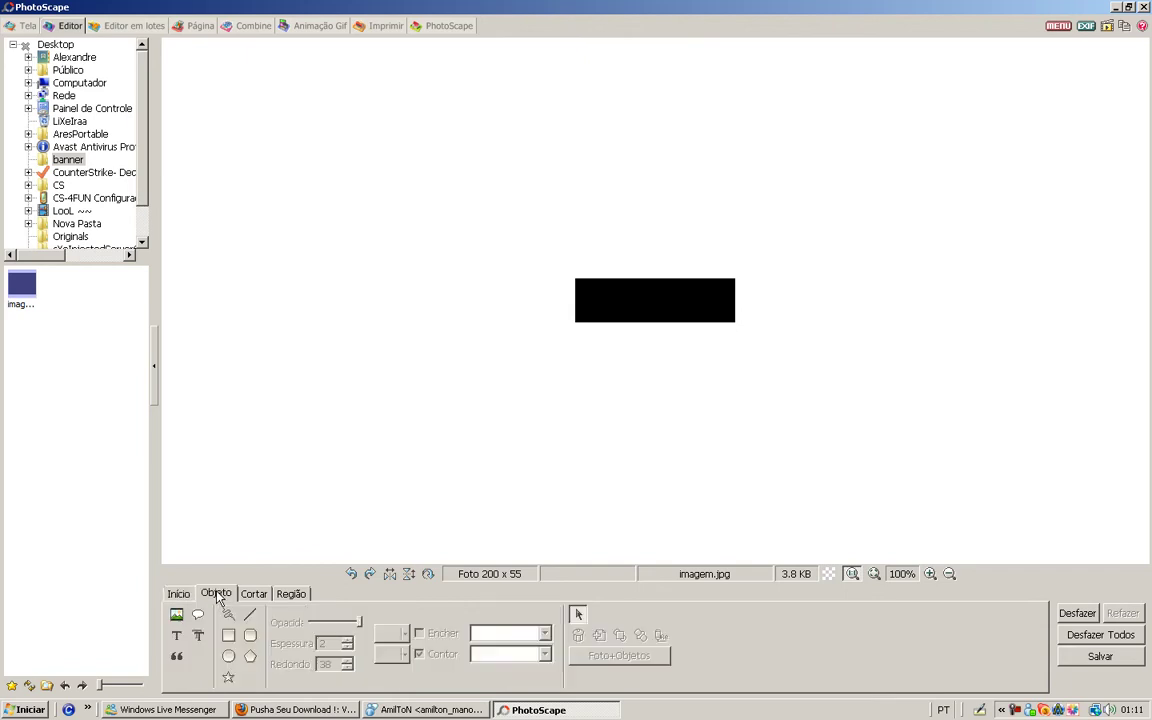
pyautogui.click(178, 639)
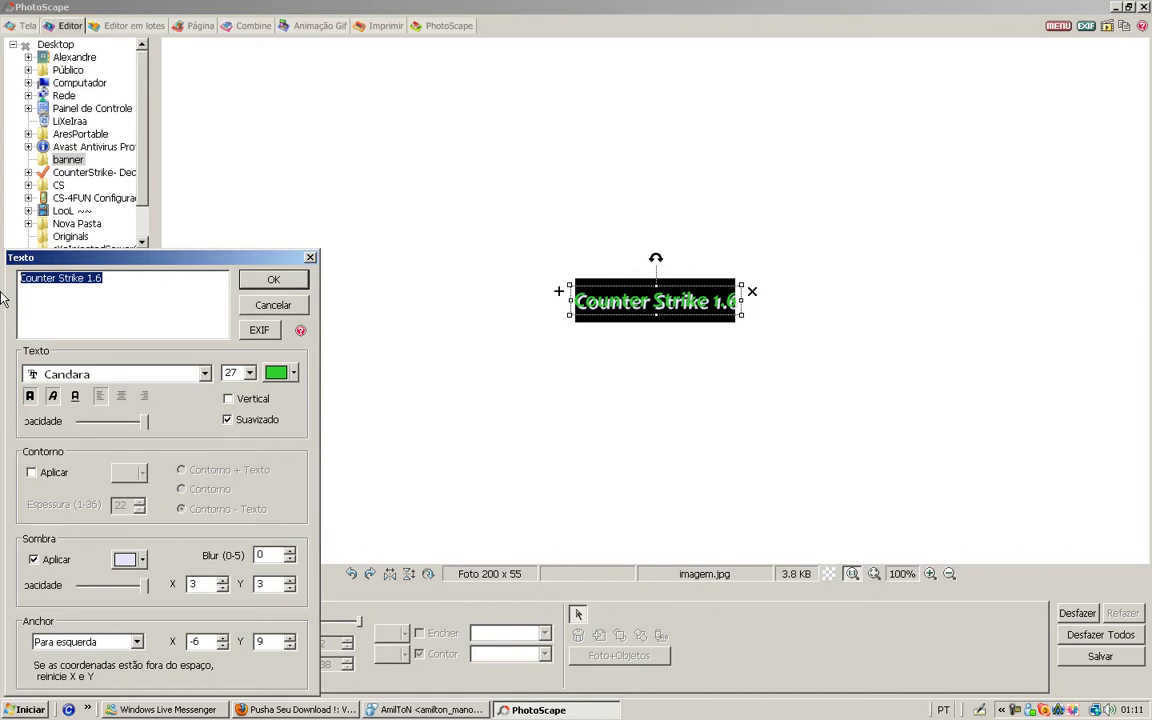
pyautogui.press('BackSpace')
pyautogui.write('Pr')
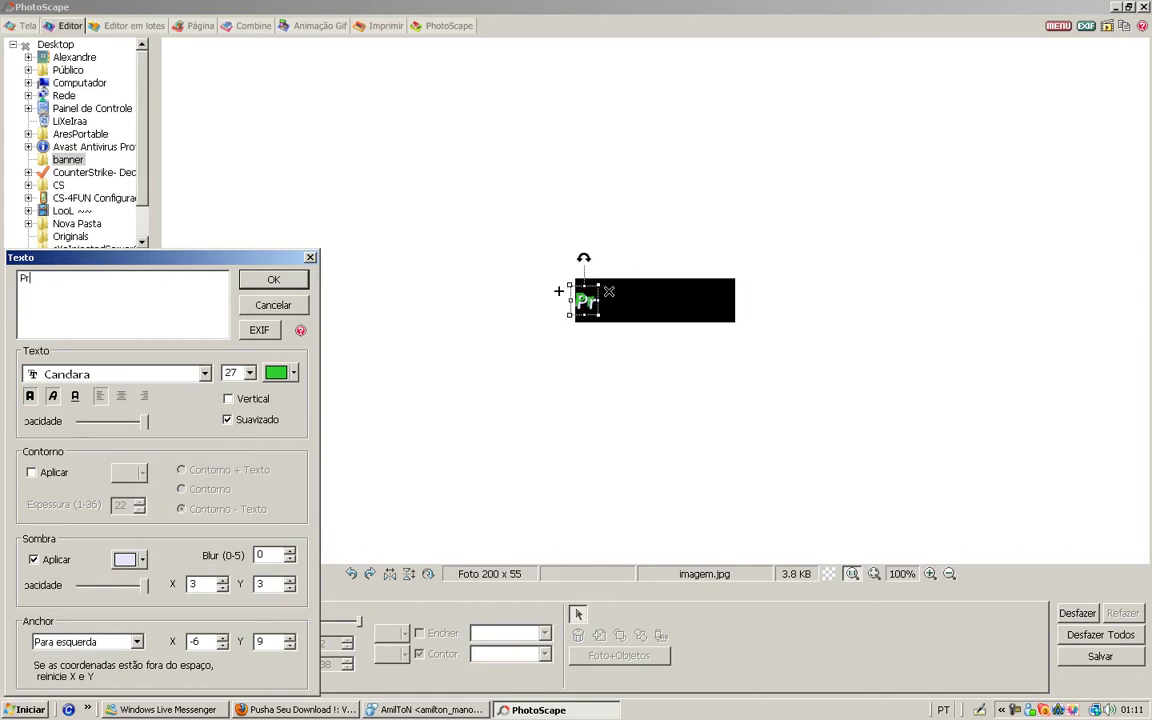
pyautogui.write('ogramas')
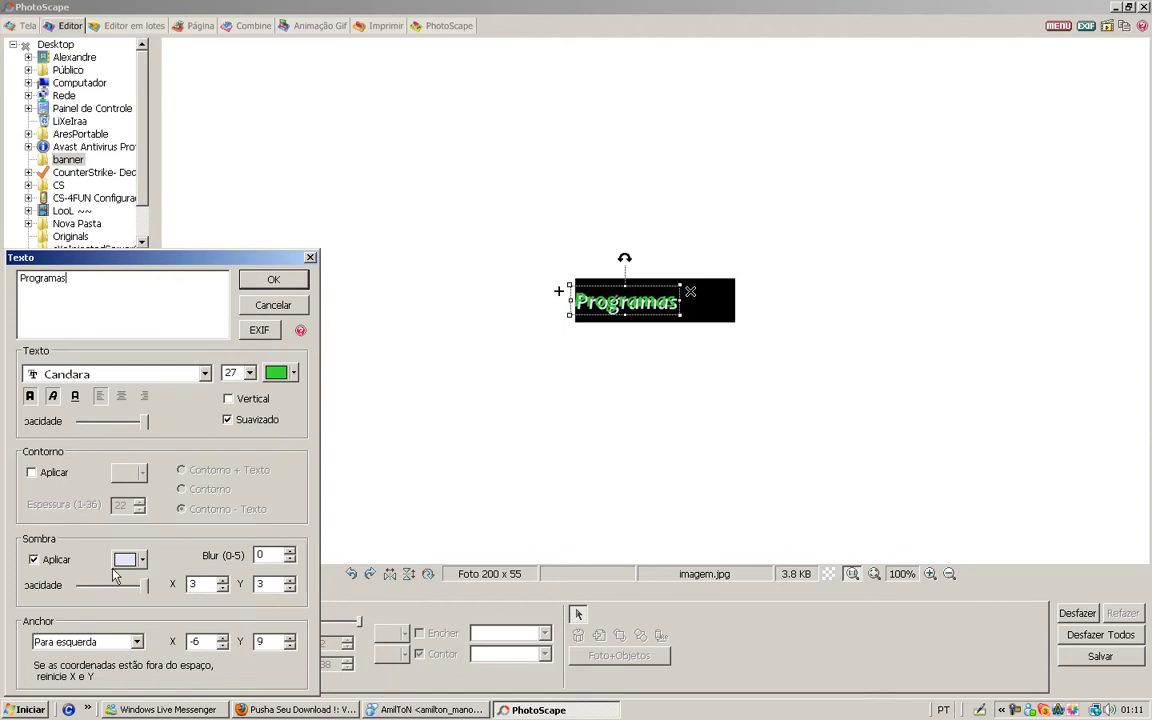
pyautogui.click(250, 374)
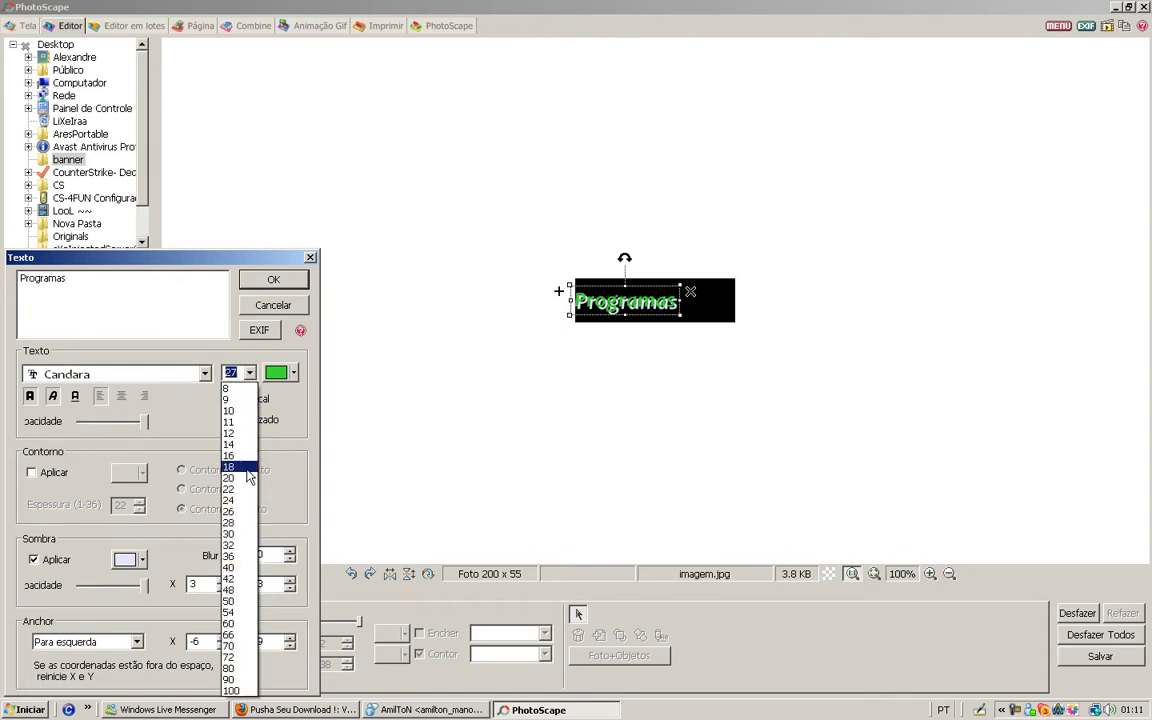
pyautogui.click(240, 556)
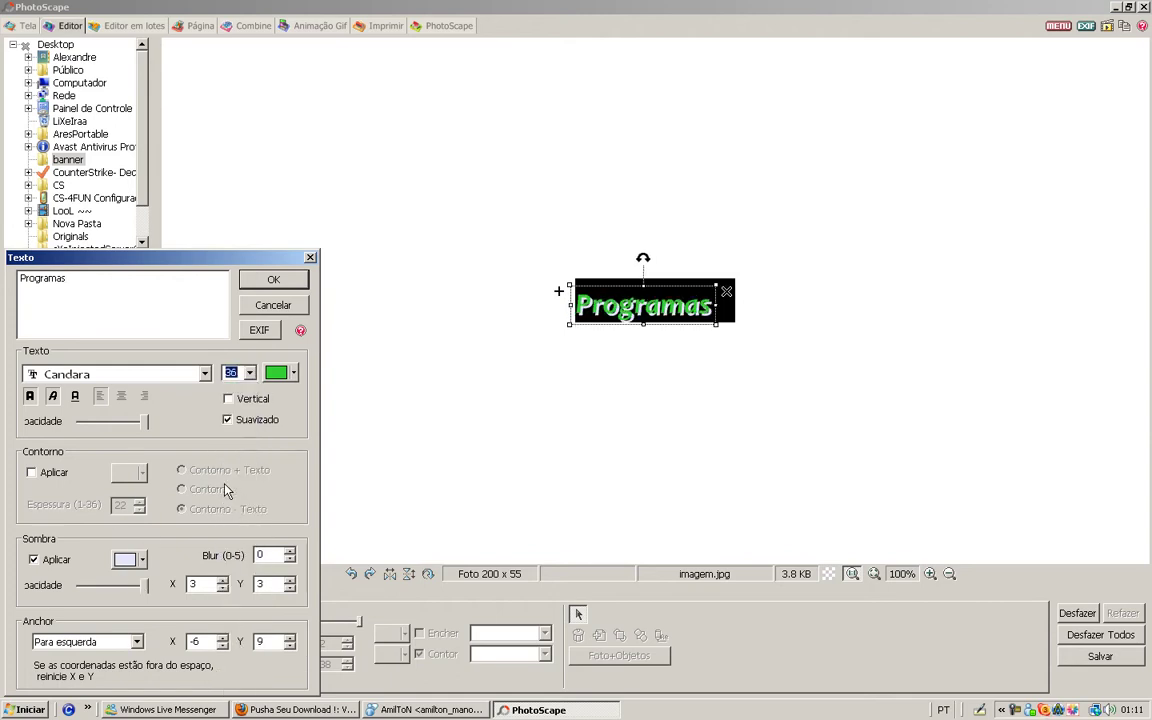
# Set the banner text to size 40 in red with a white shadow, and centre it on the black background.
pyautogui.click(249, 375)
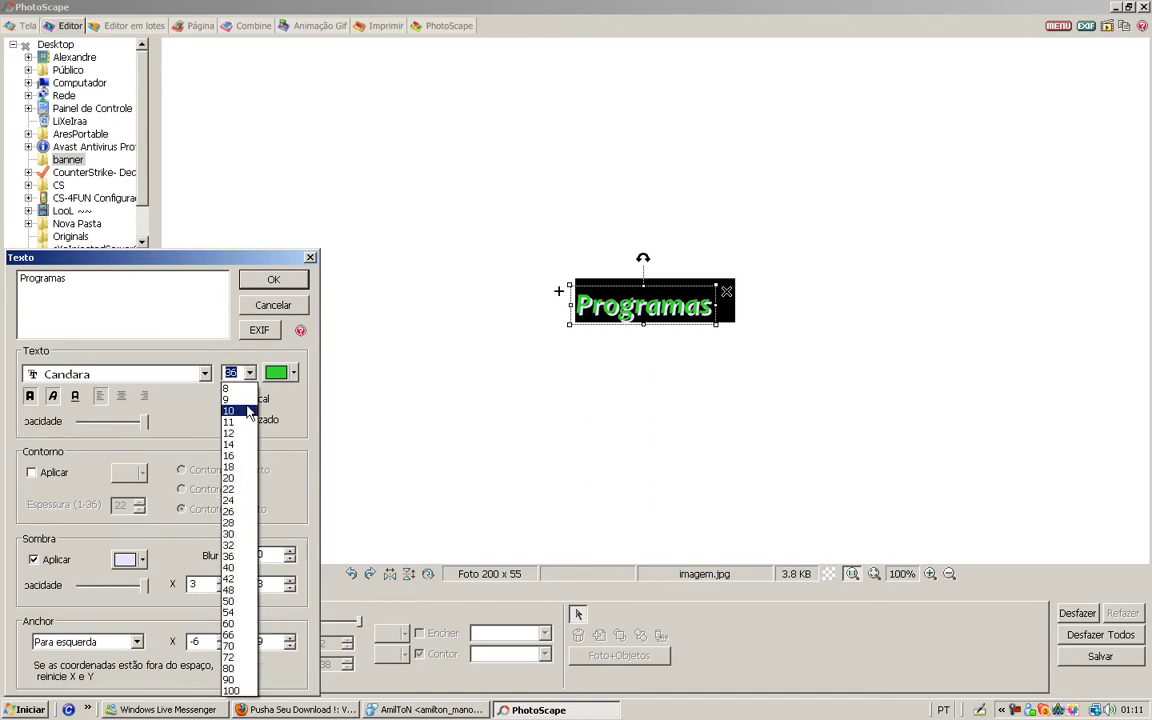
pyautogui.click(230, 545)
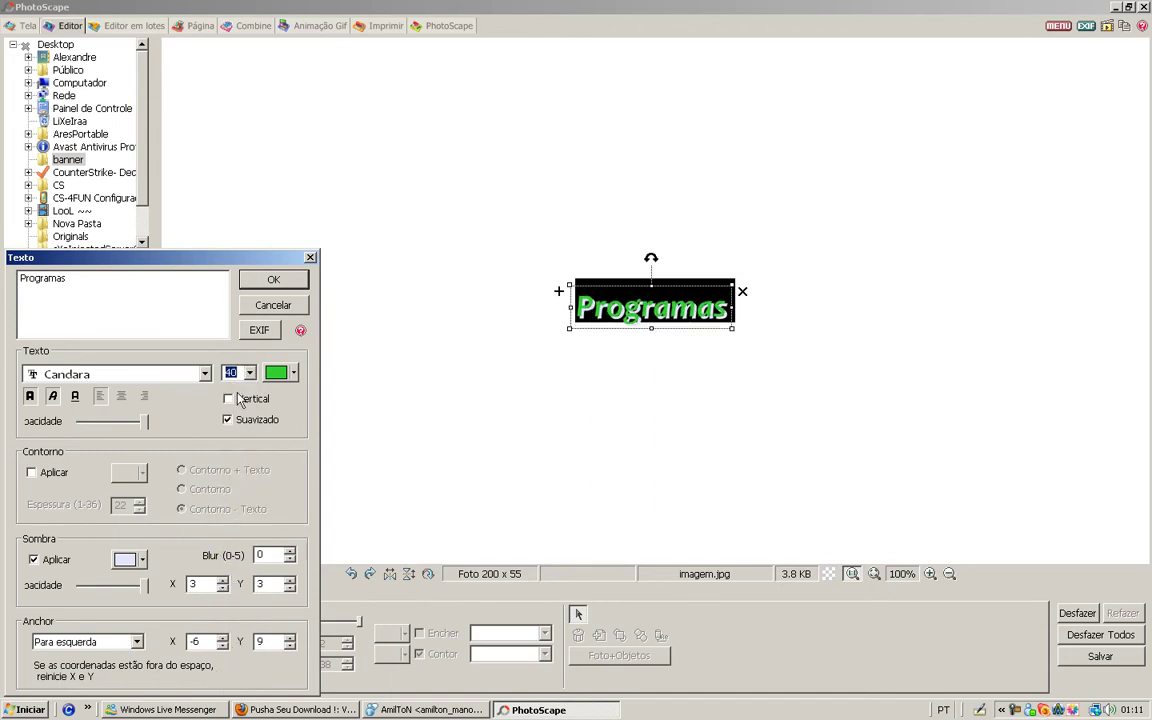
pyautogui.click(291, 374)
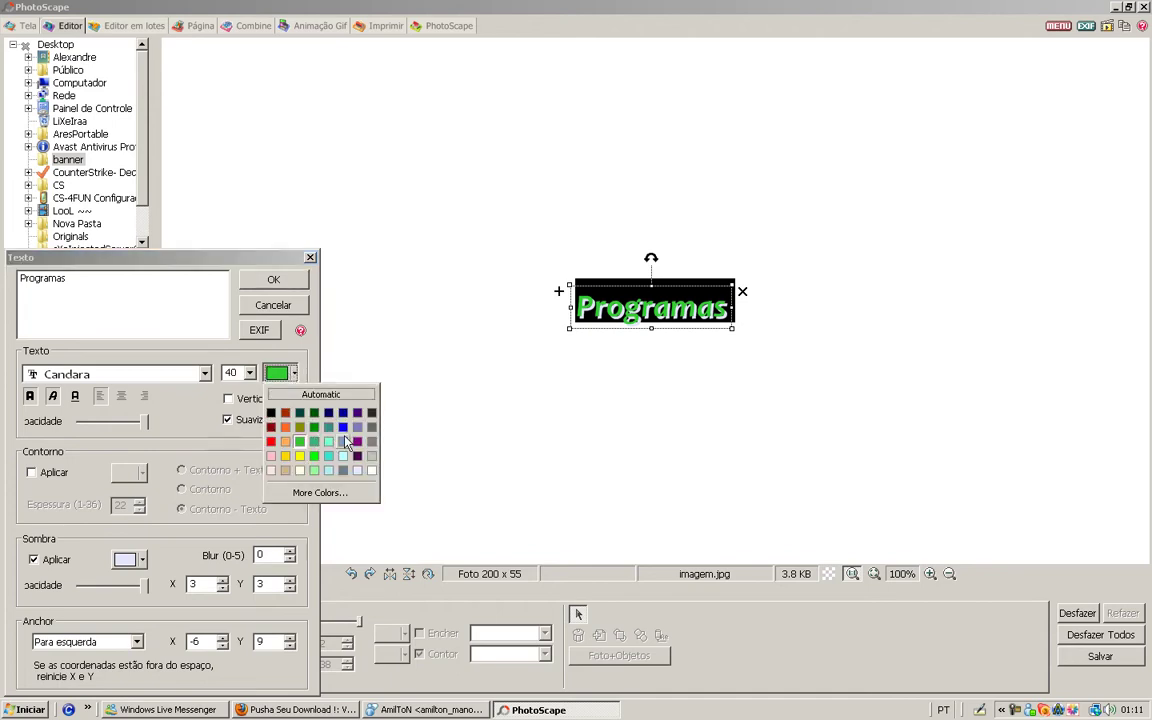
pyautogui.click(271, 441)
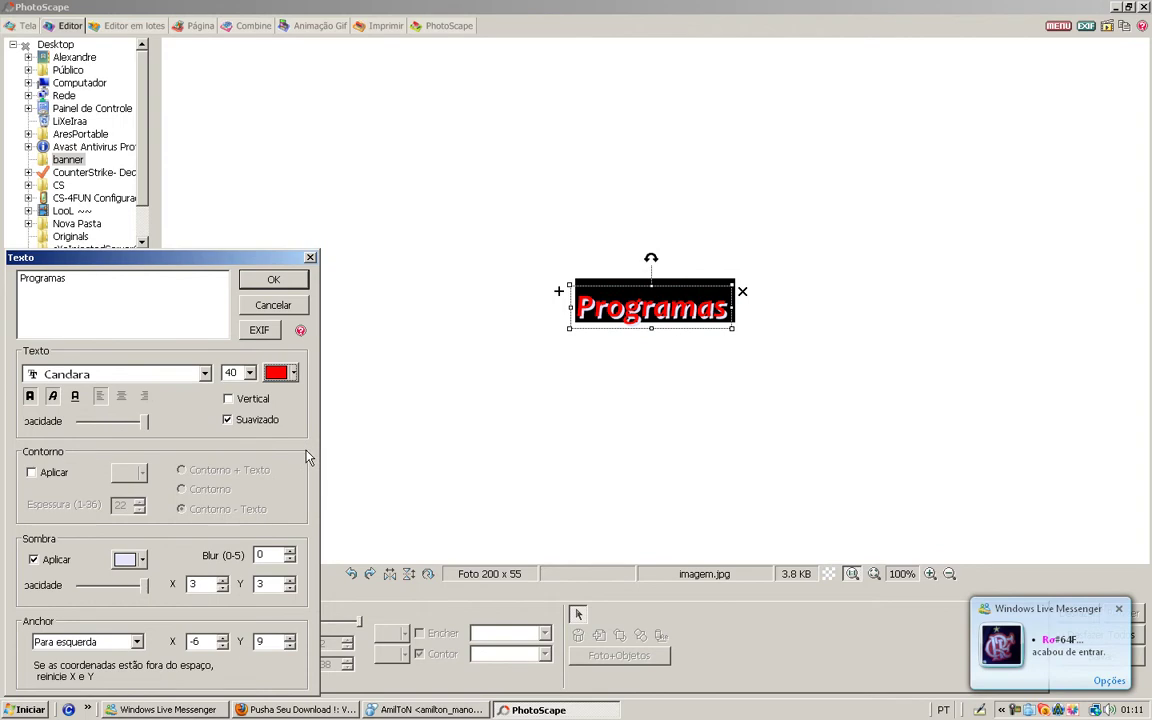
pyautogui.click(145, 563)
pyautogui.click(266, 657)
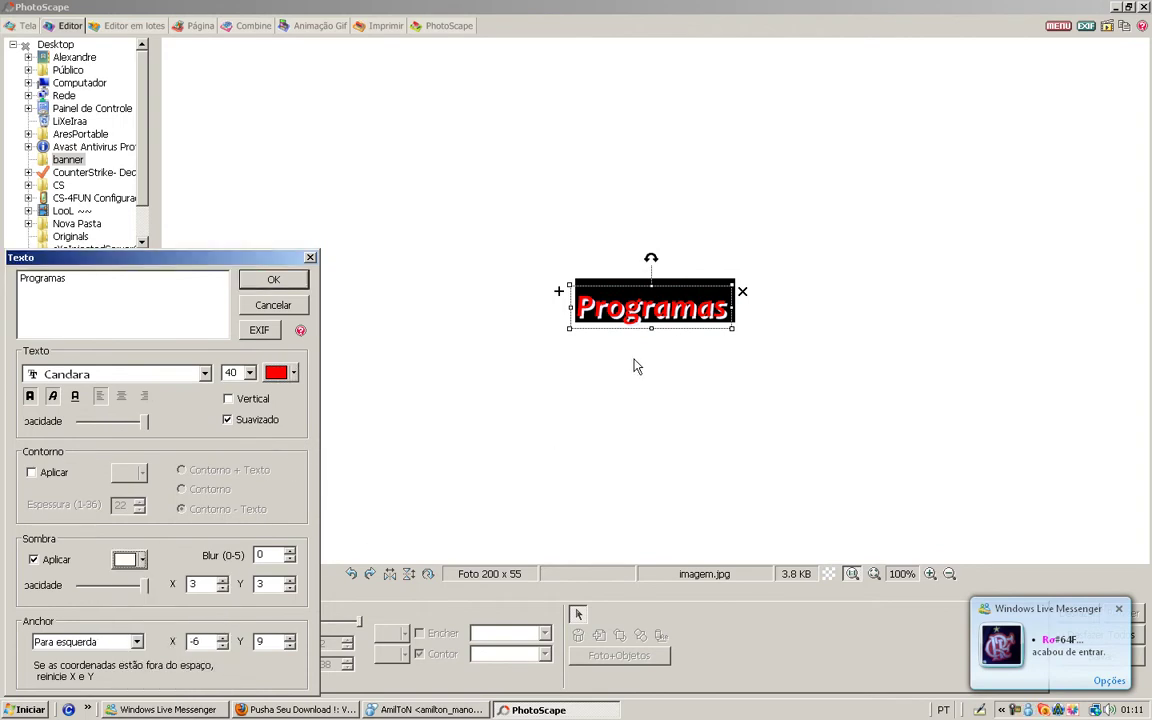
pyautogui.click(273, 280)
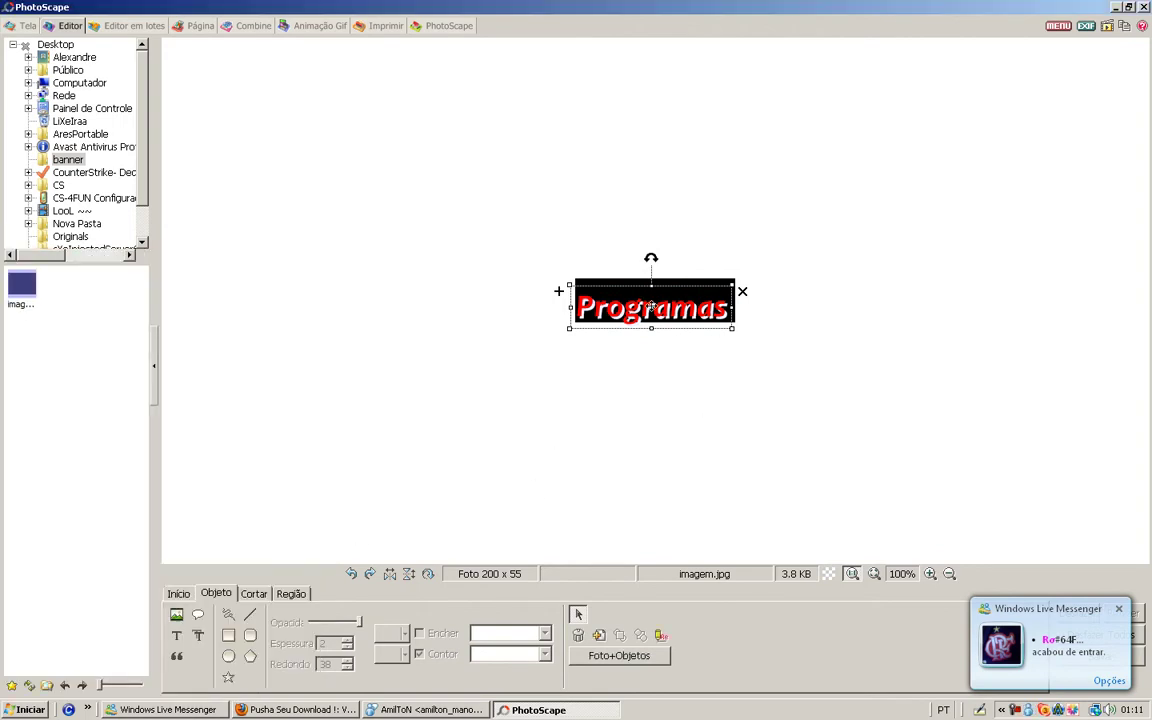
pyautogui.moveTo(654, 310); pyautogui.dragTo(659, 300)
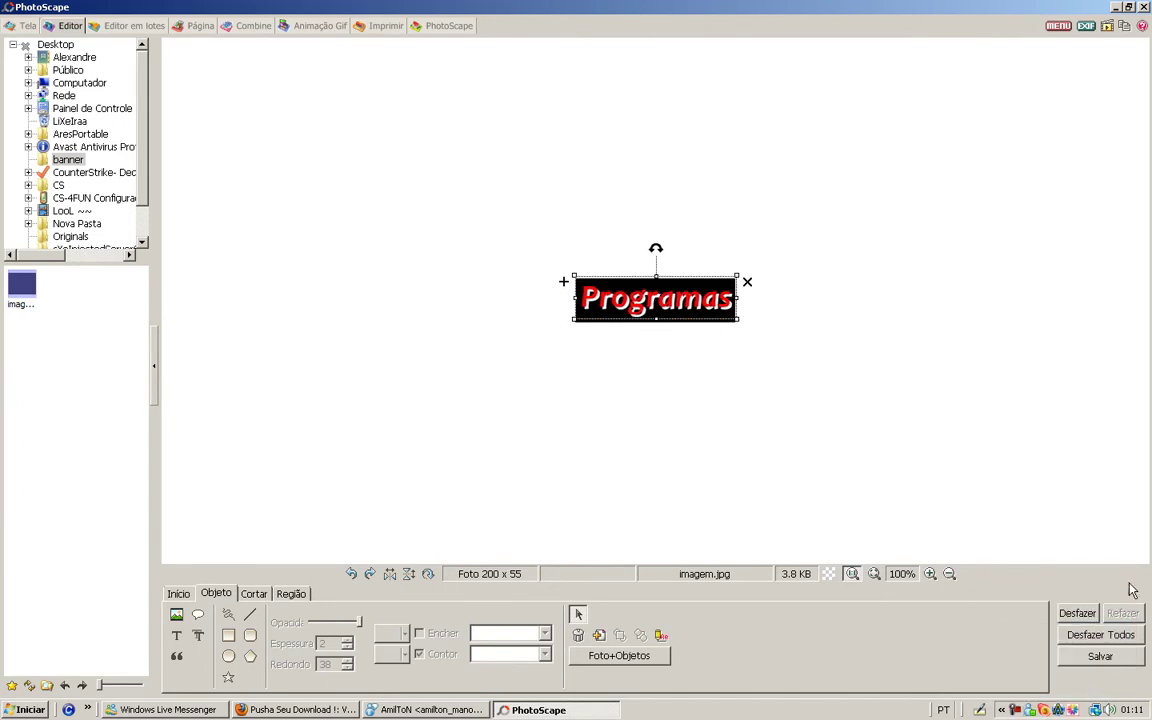
# Save the "Programas" banner as 1.jpg in the desktop's banner folder.
pyautogui.hotkey('ctrl', 's')
pyautogui.click(364, 367)
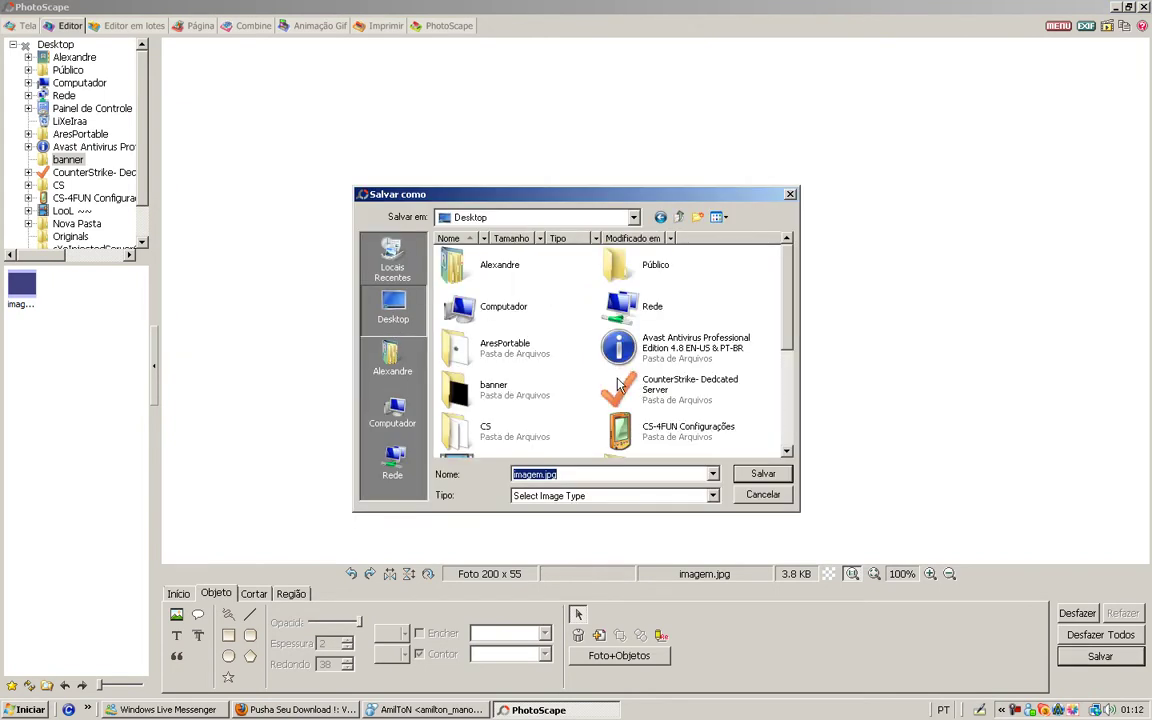
pyautogui.doubleClick(493, 387)
pyautogui.doubleClick(539, 476)
pyautogui.moveTo(544, 474); pyautogui.dragTo(502, 476)
pyautogui.write('1')
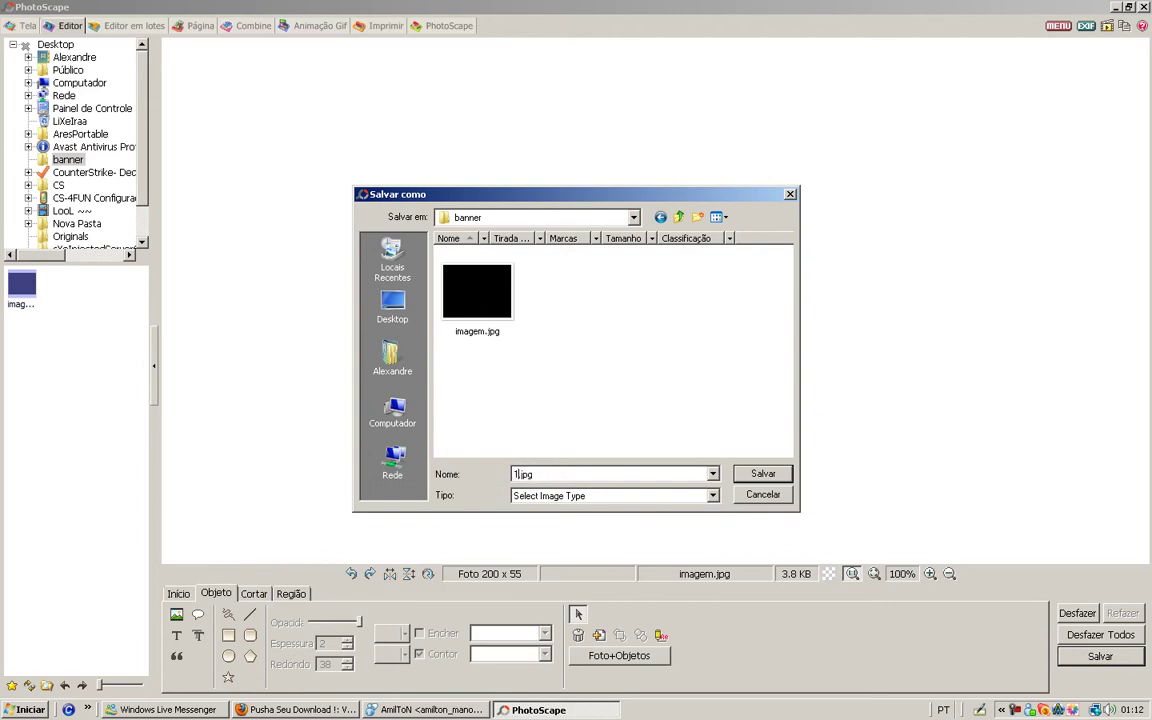
pyautogui.press('Return')
pyautogui.click(677, 271)
# Replace the banner text "Programas" with "hacker" and centre it on the black background.
pyautogui.doubleClick(667, 302)
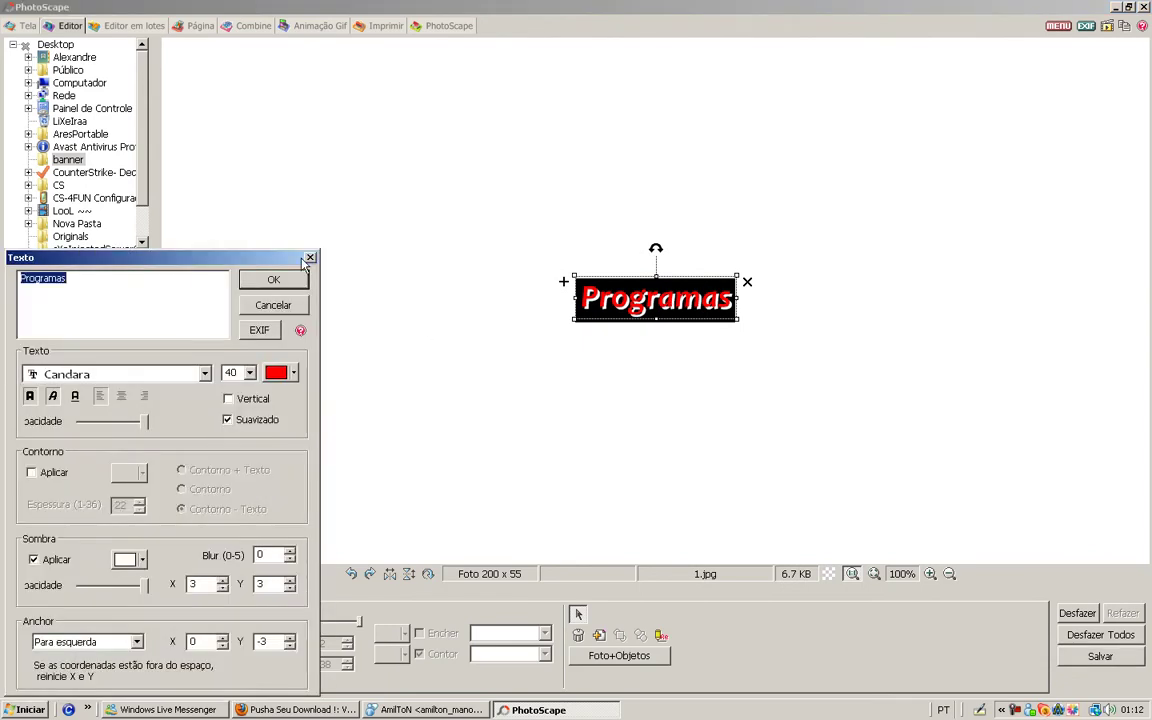
pyautogui.write('hacker')
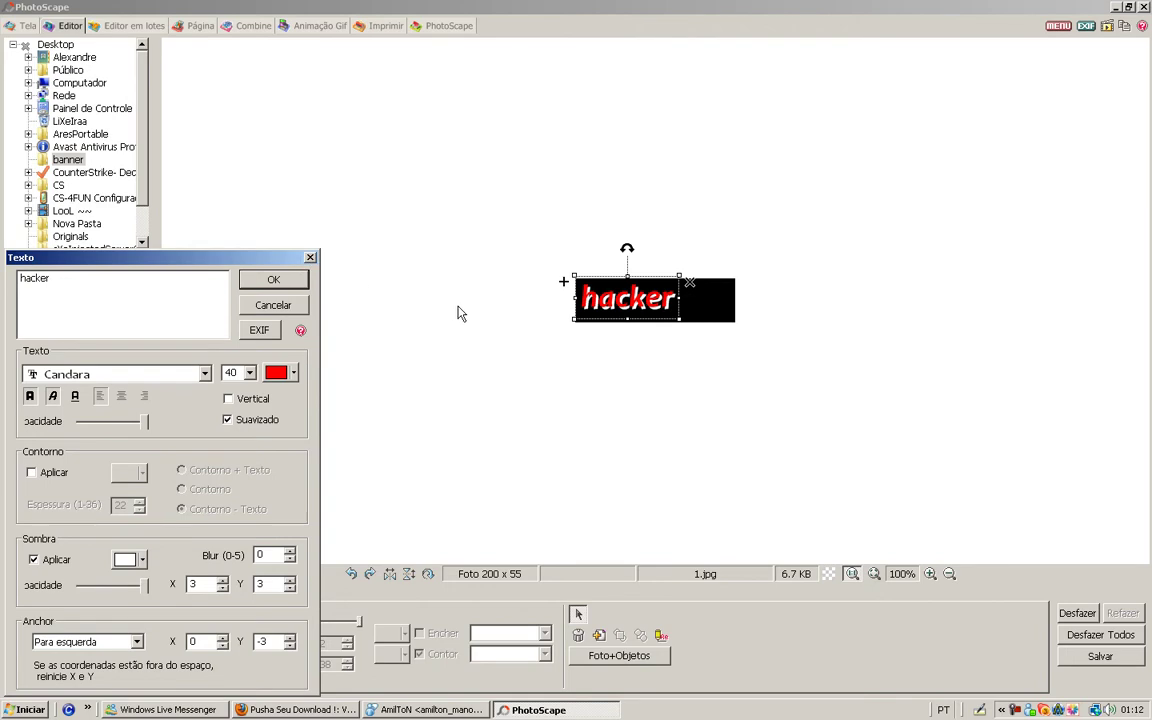
pyautogui.click(273, 279)
pyautogui.moveTo(634, 303); pyautogui.dragTo(655, 306)
# Save the "hacker" banner under the new name 2.jpg in the banner folder.
pyautogui.click(1100, 656)
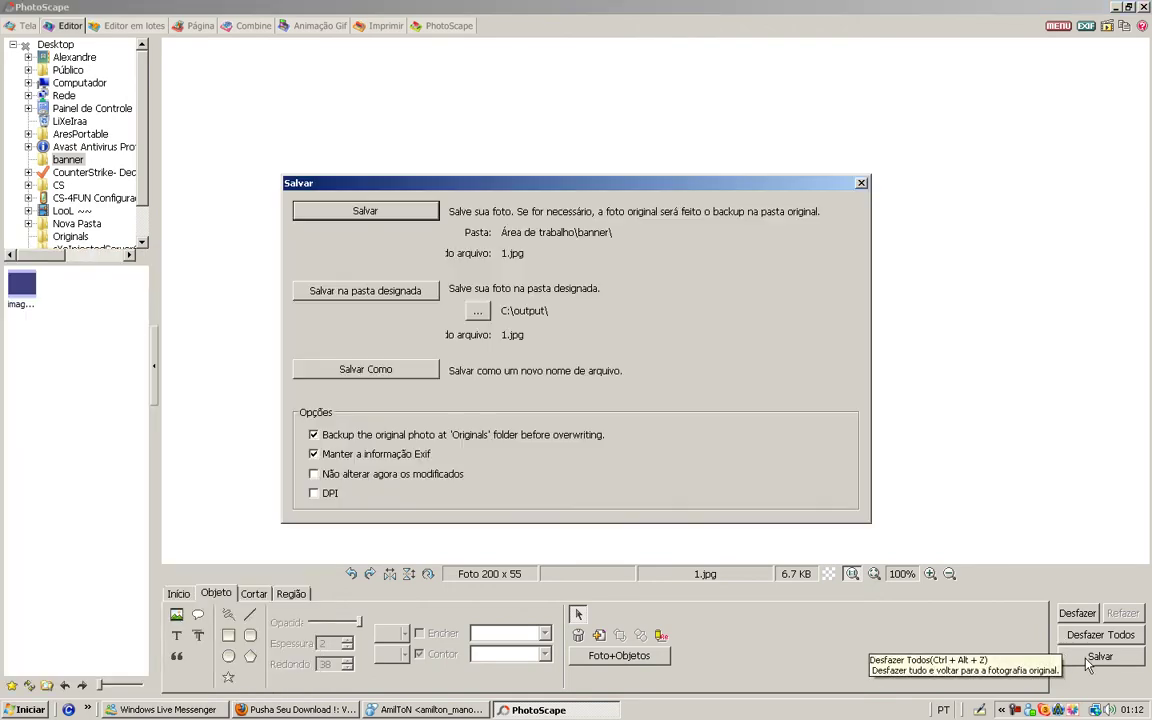
pyautogui.click(411, 369)
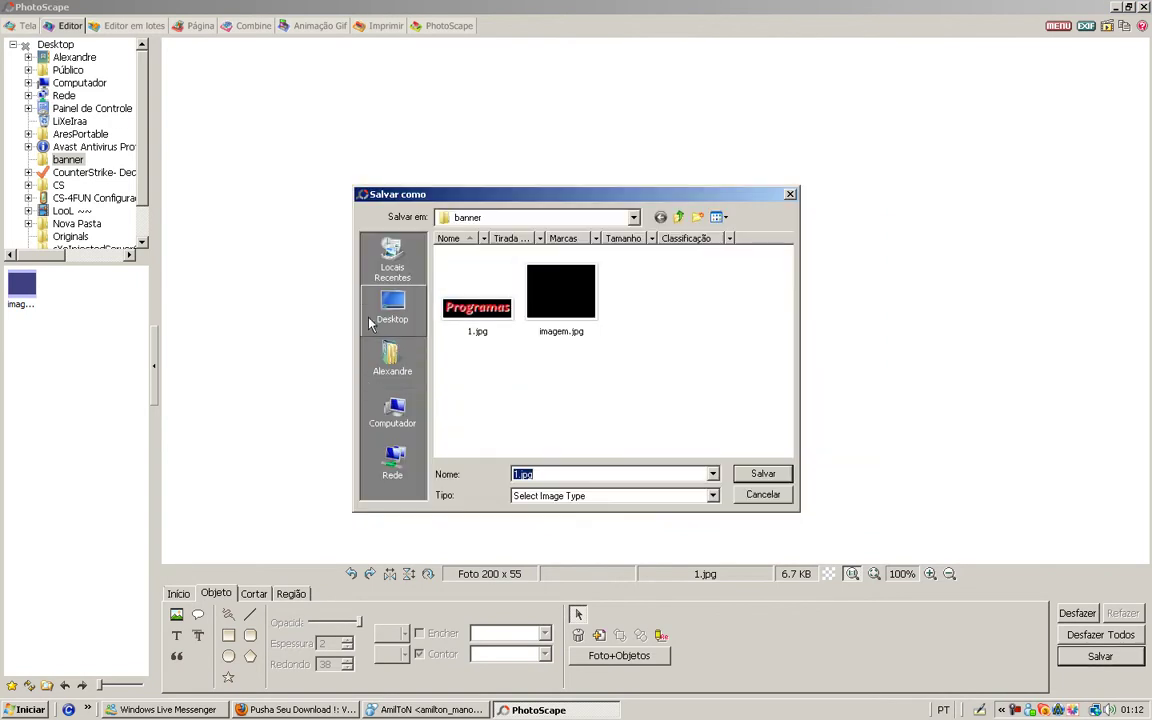
pyautogui.click(561, 472)
pyautogui.write('2')
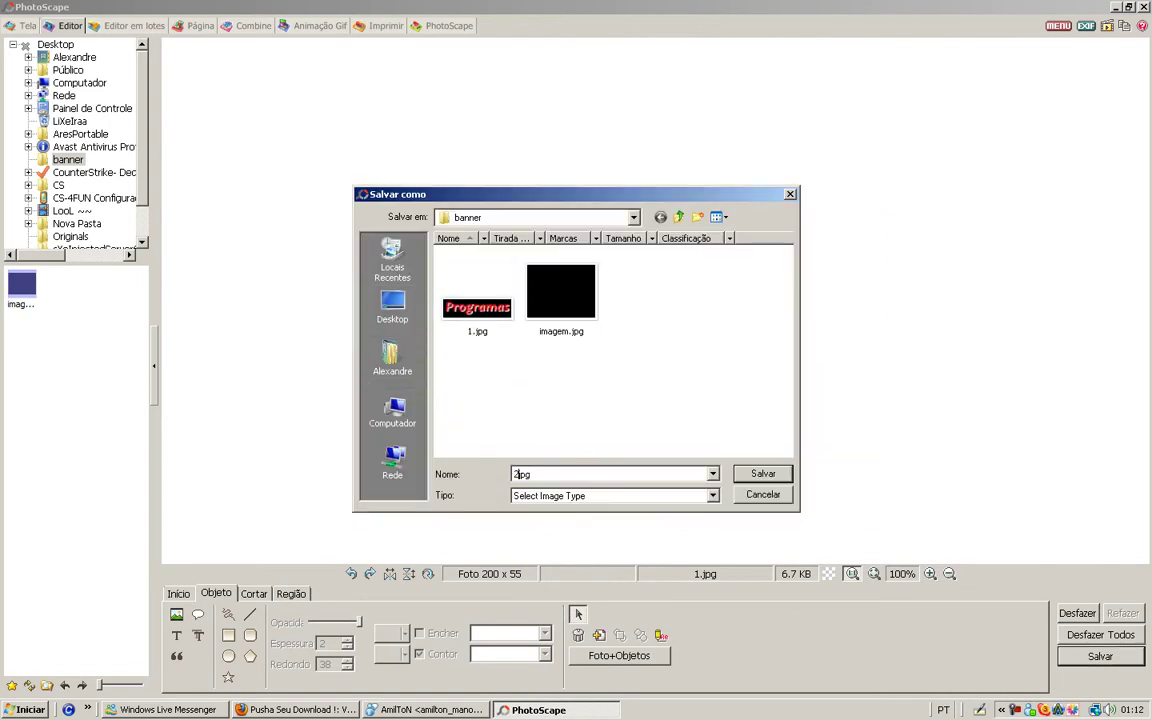
pyautogui.press('Return')
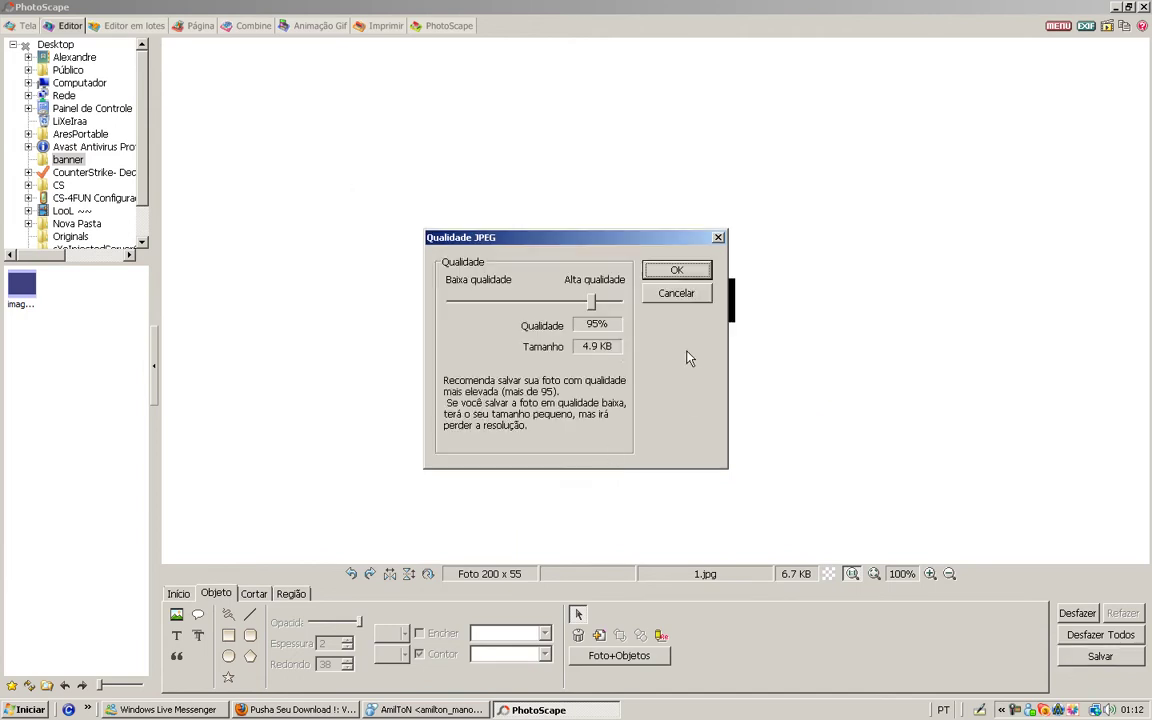
pyautogui.click(665, 267)
# Replace the banner text "hacker" with "Blog" and centre it on the black background.
pyautogui.doubleClick(660, 292)
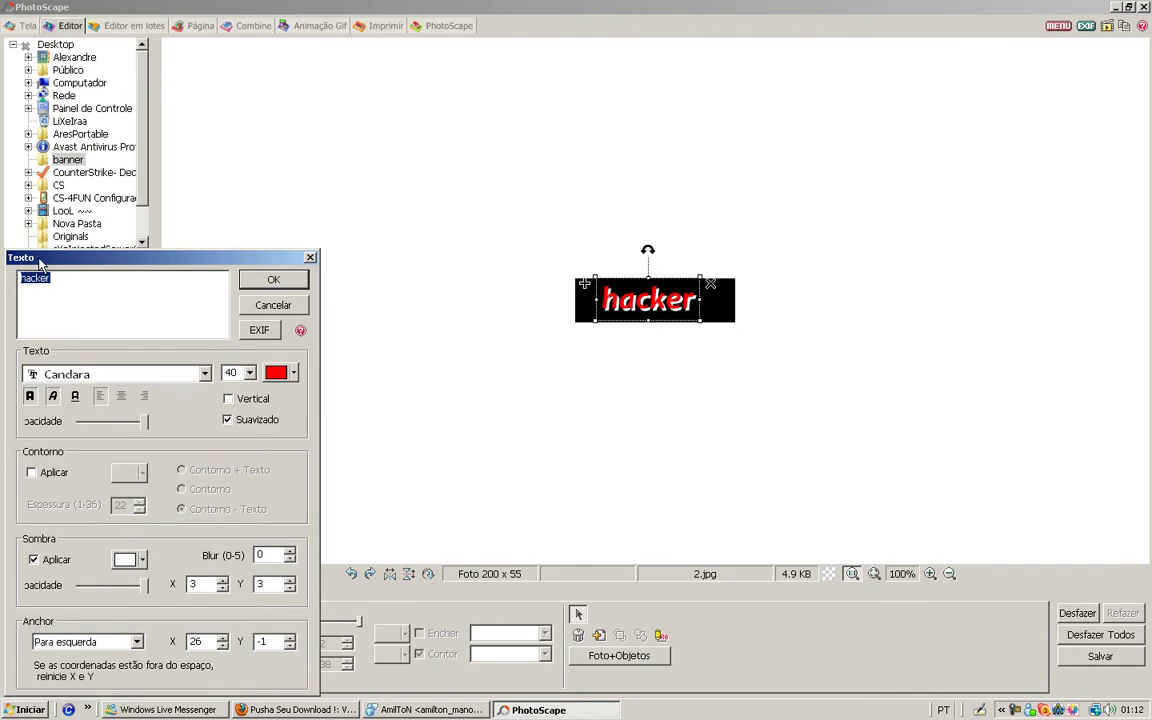
pyautogui.write('b')
pyautogui.press('BackSpace')
pyautogui.write('VB')
pyautogui.press('BackSpace')
pyautogui.press('BackSpace')
pyautogui.write('VB')
pyautogui.press('BackSpace')
pyautogui.press('BackSpace')
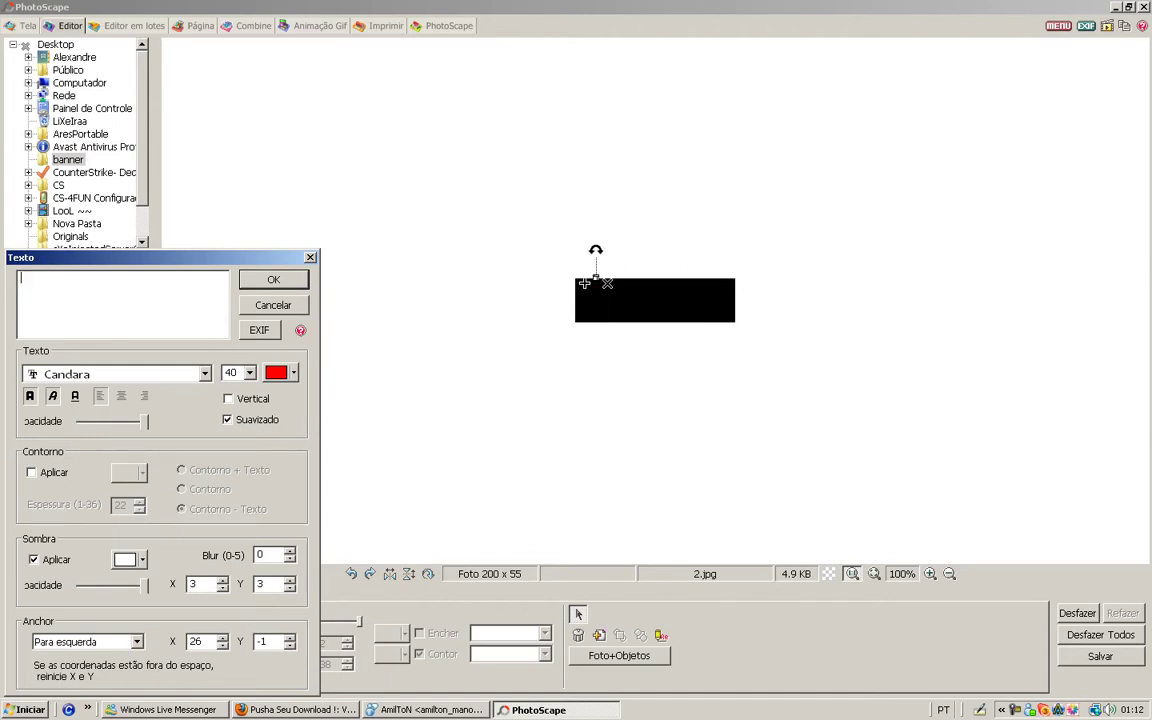
pyautogui.write('Blog')
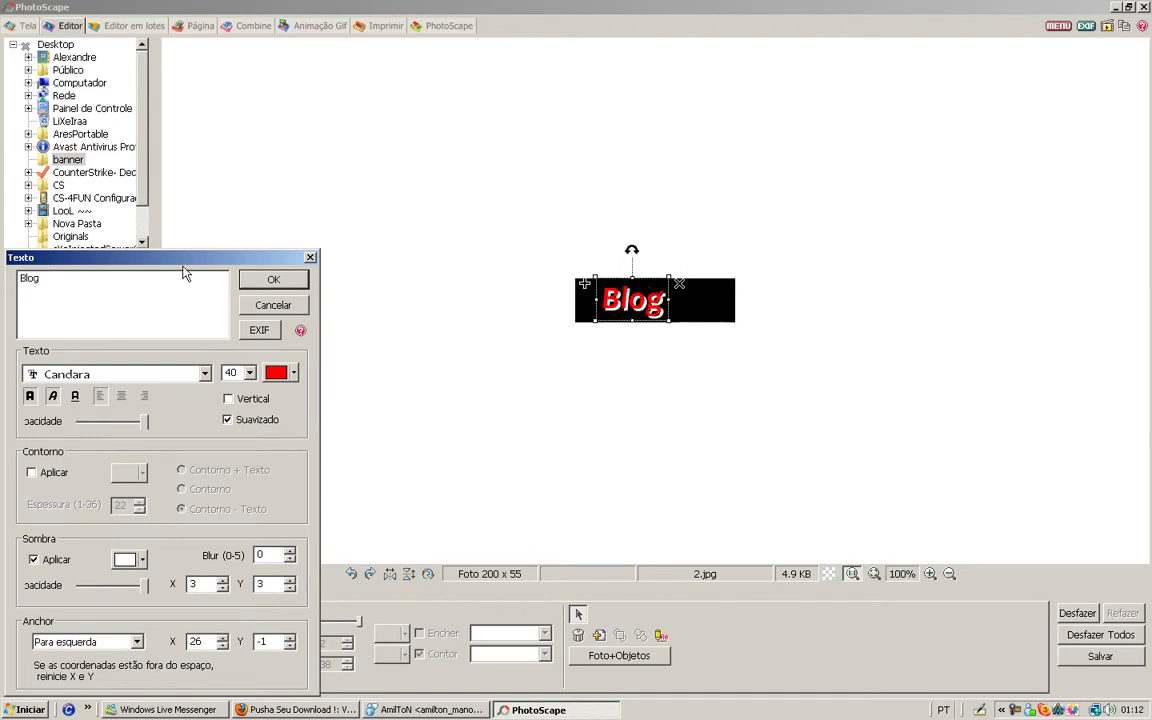
pyautogui.click(266, 280)
pyautogui.moveTo(621, 295); pyautogui.dragTo(645, 298)
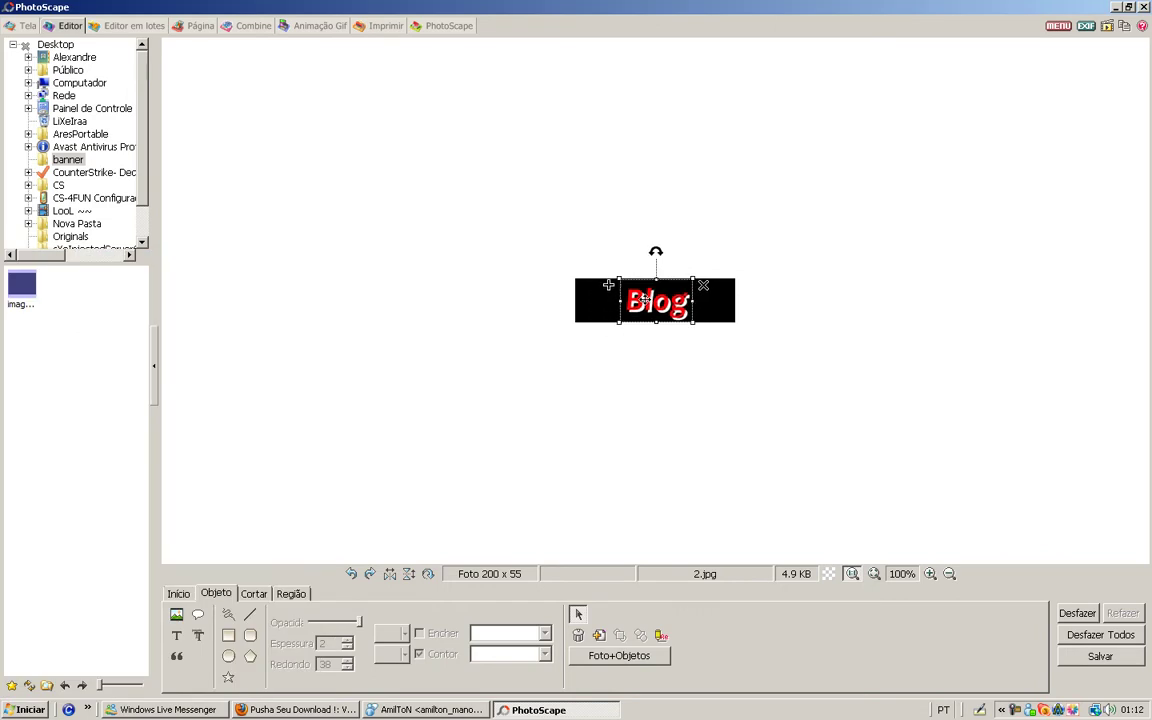
# Save the "Blog" banner under the new name 3.jpg in the desktop's banner folder.
pyautogui.click(1097, 656)
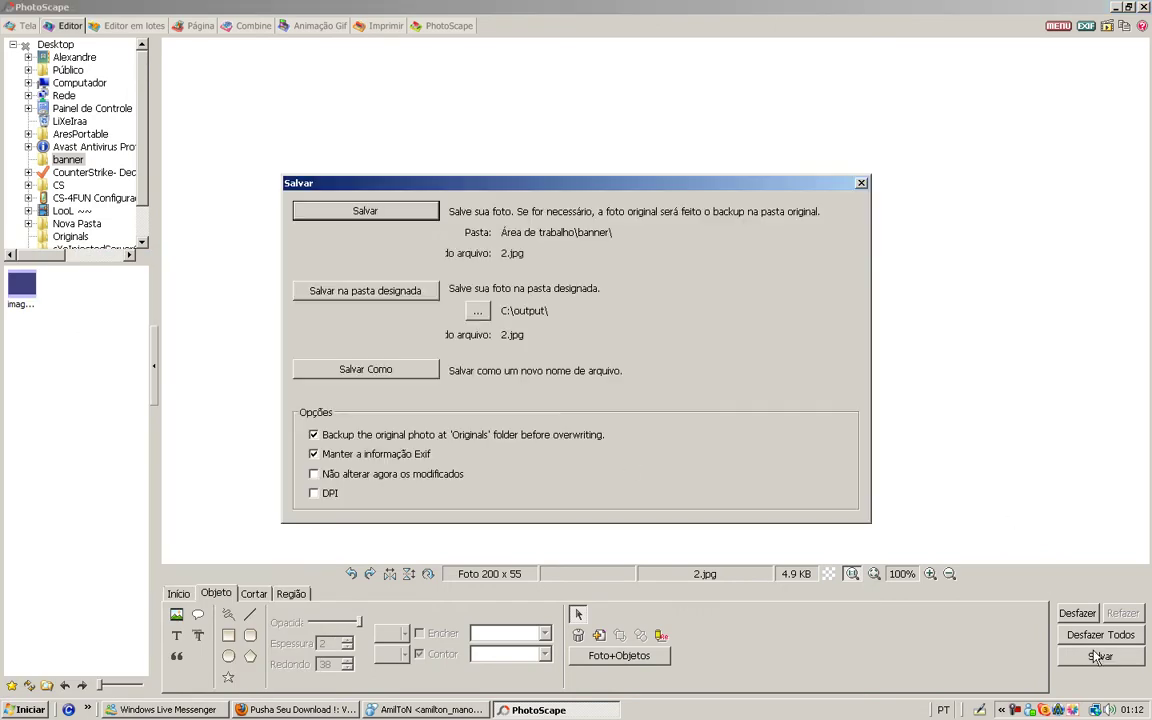
pyautogui.click(376, 370)
pyautogui.click(393, 308)
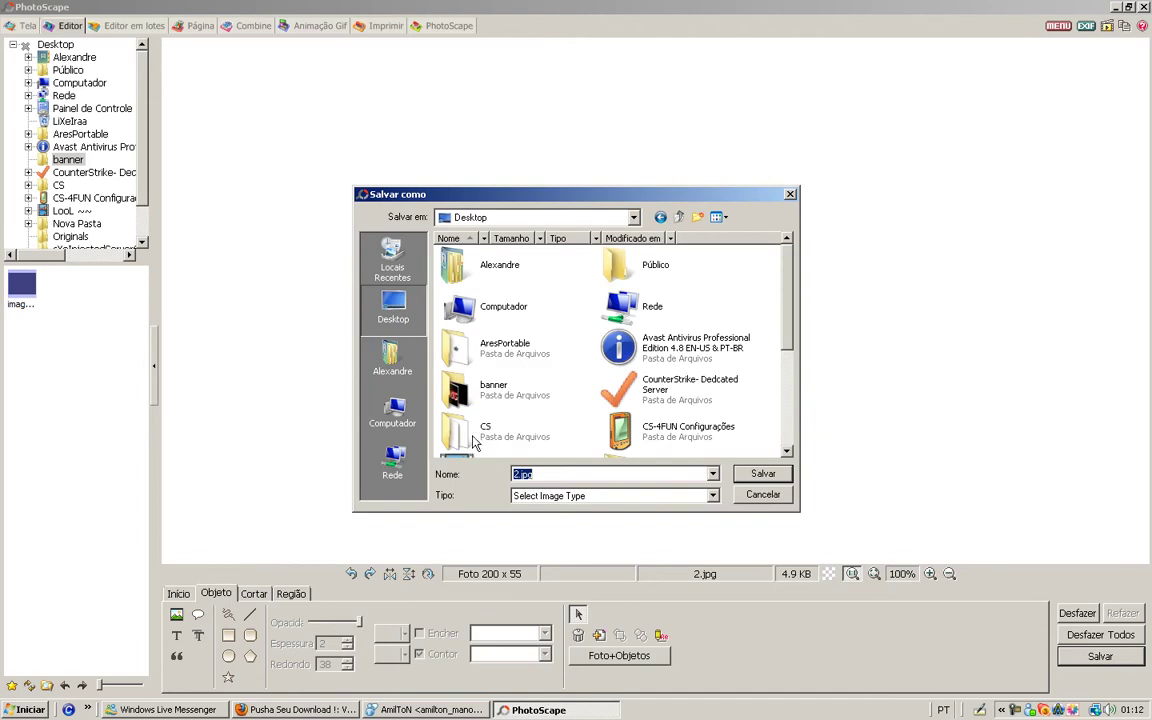
pyautogui.doubleClick(502, 398)
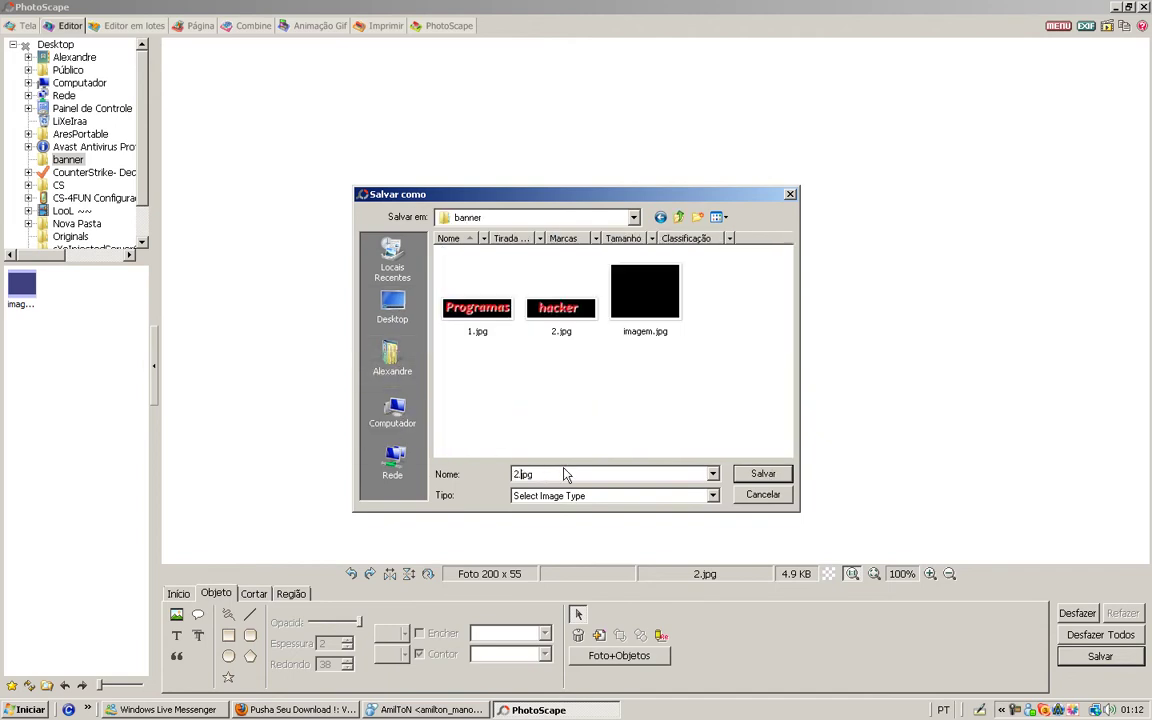
pyautogui.press('Home')
pyautogui.press('Delete')
pyautogui.write('3')
pyautogui.click(762, 473)
pyautogui.click(677, 271)
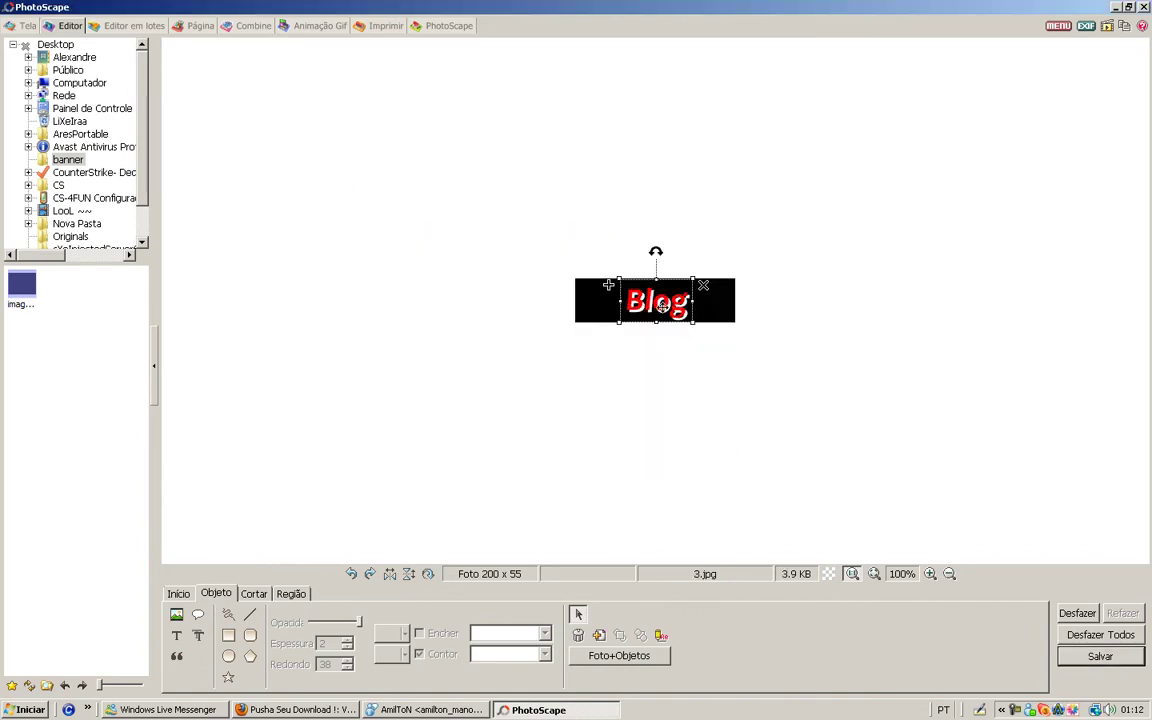
# Replace the banner text "Blog" with "Clique aqui" and shift it to fit on the black background.
pyautogui.doubleClick(645, 300)
pyautogui.write('Clique aqui')
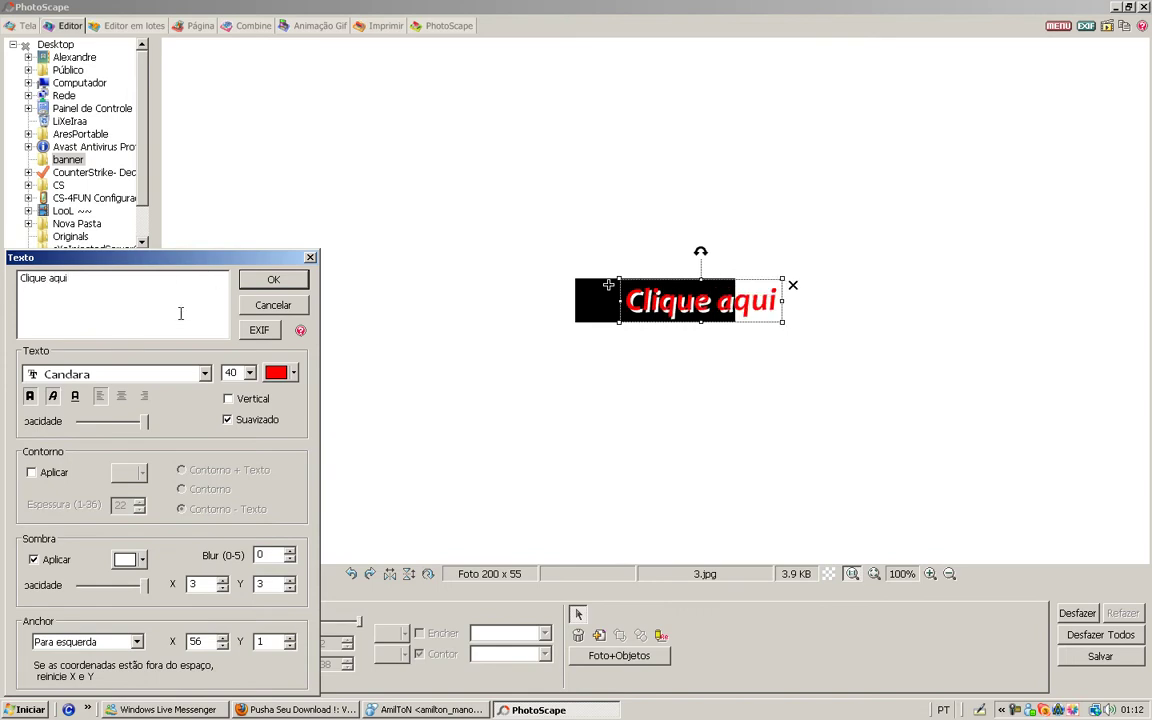
pyautogui.click(273, 279)
pyautogui.moveTo(685, 303); pyautogui.dragTo(637, 302)
# Save the "Clique aqui" banner under the new name 4.jpg in the banner folder.
pyautogui.click(1069, 657)
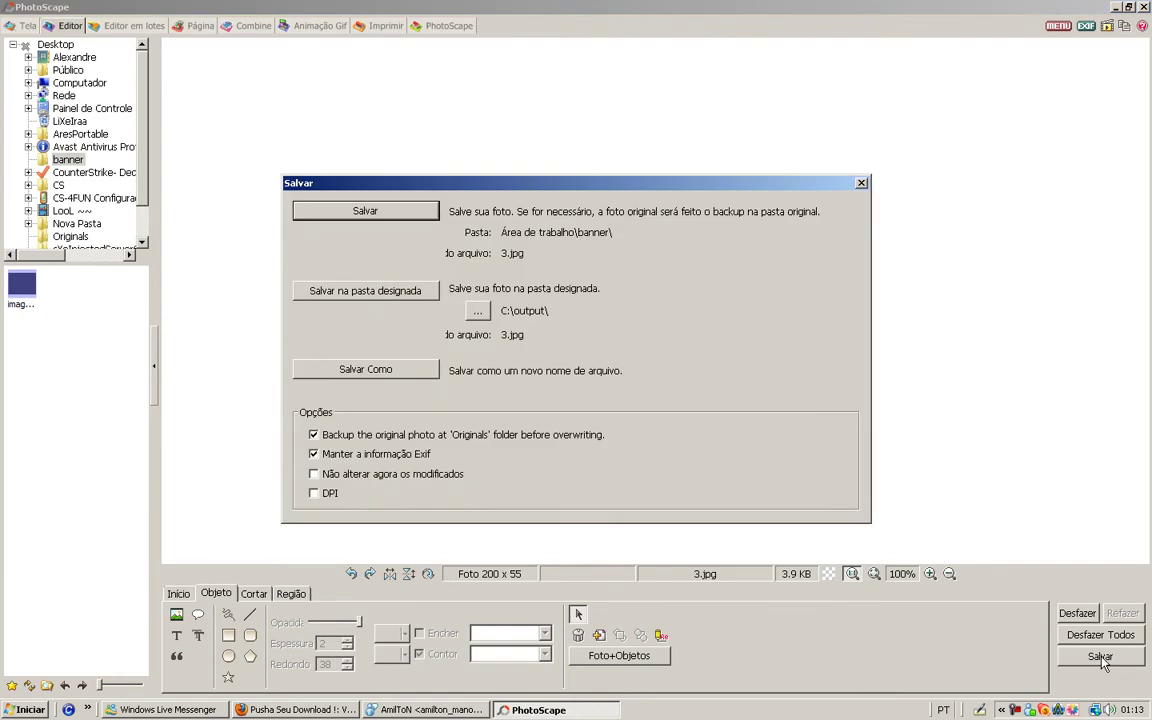
pyautogui.click(378, 380)
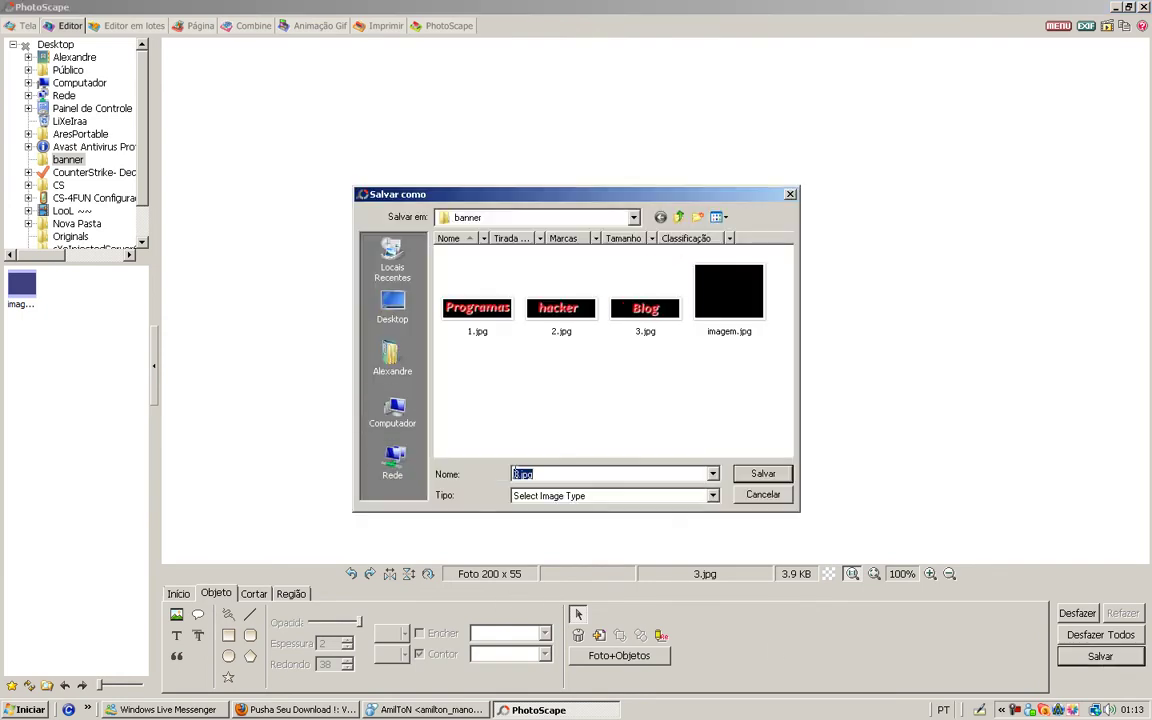
pyautogui.write('4')
pyautogui.press('Return')
pyautogui.click(674, 272)
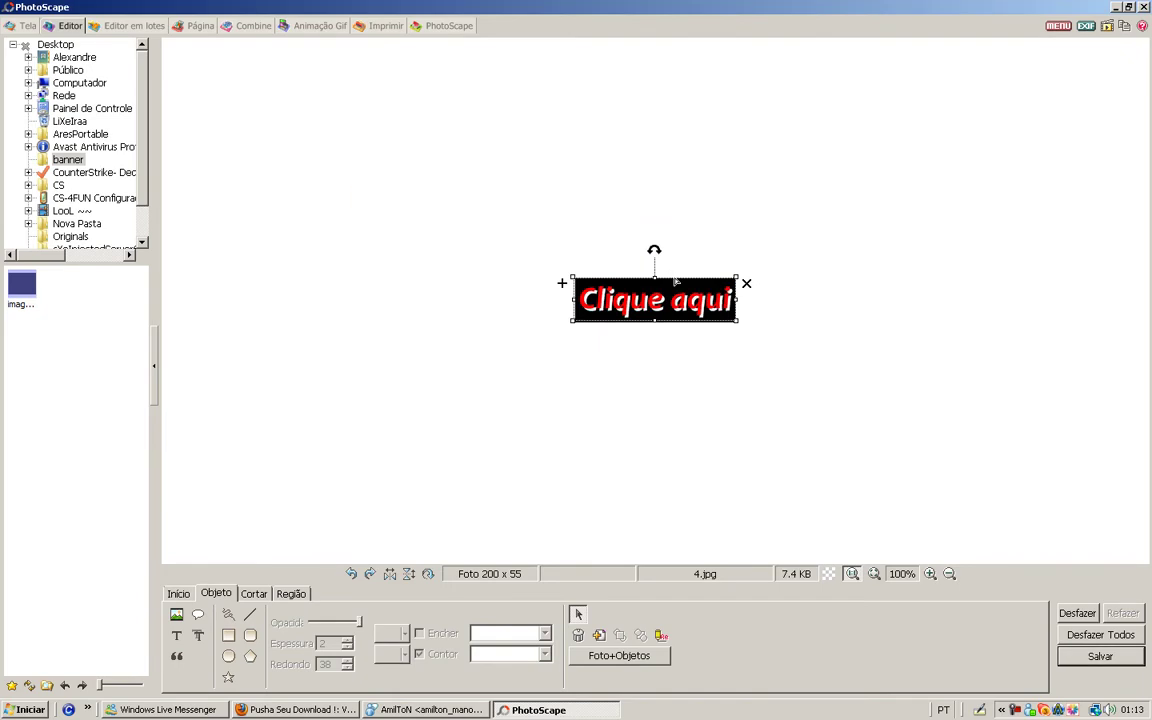
# Build a GIF animation from the banner folder's 1.jpg, 2.jpg, 3.jpg and 4.jpg as frames in that order.
pyautogui.click(797, 329)
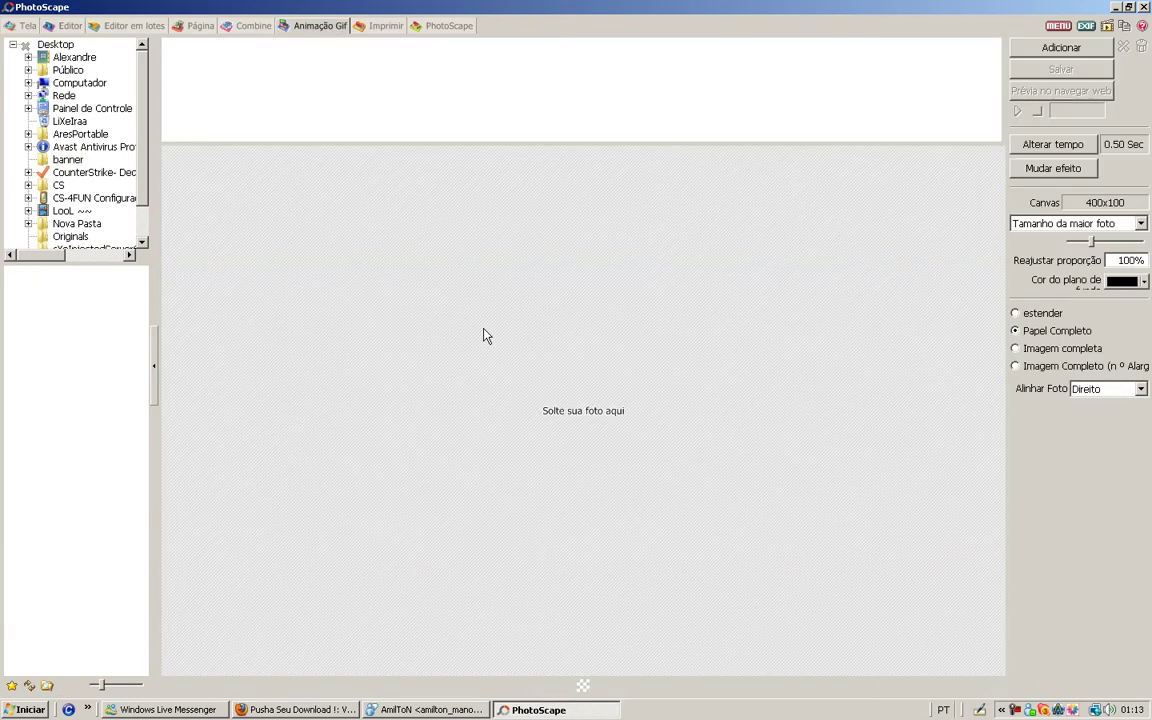
pyautogui.click(64, 162)
pyautogui.moveTo(33, 298); pyautogui.dragTo(195, 88)
pyautogui.moveTo(63, 278); pyautogui.dragTo(312, 105)
pyautogui.moveTo(112, 290); pyautogui.dragTo(375, 95)
pyautogui.moveTo(42, 354); pyautogui.dragTo(442, 103)
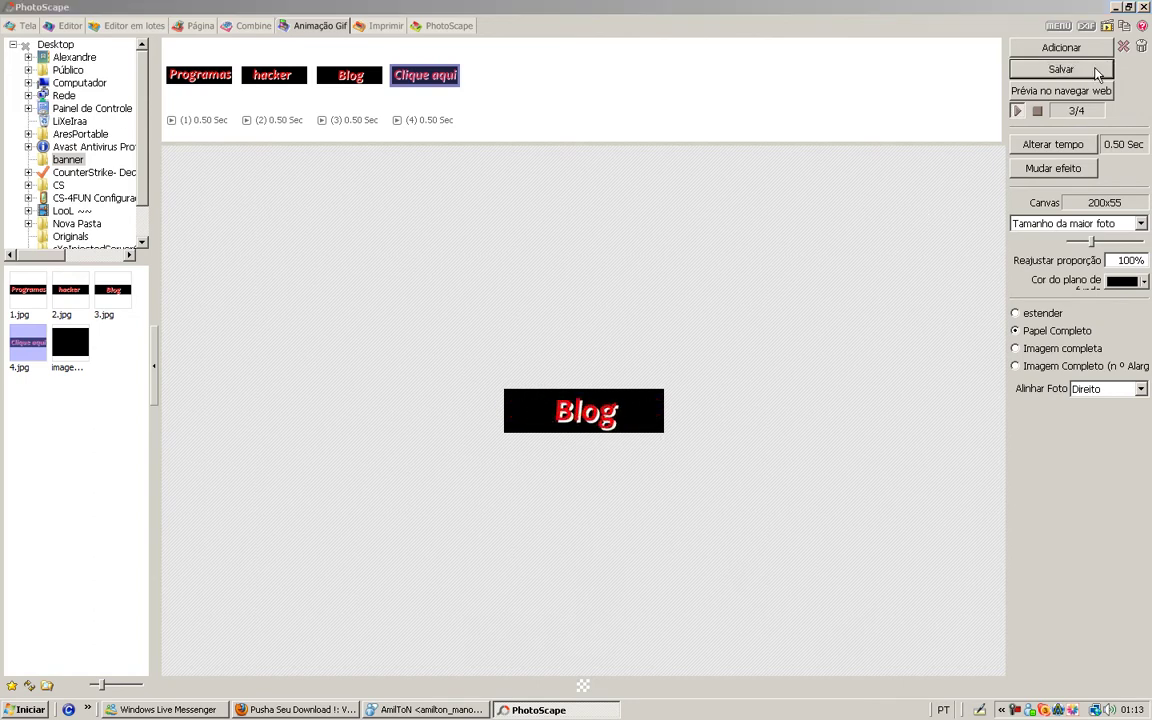
# Save the four-frame animation to the desktop as Animação.gif and close PhotoScape.
pyautogui.click(1061, 69)
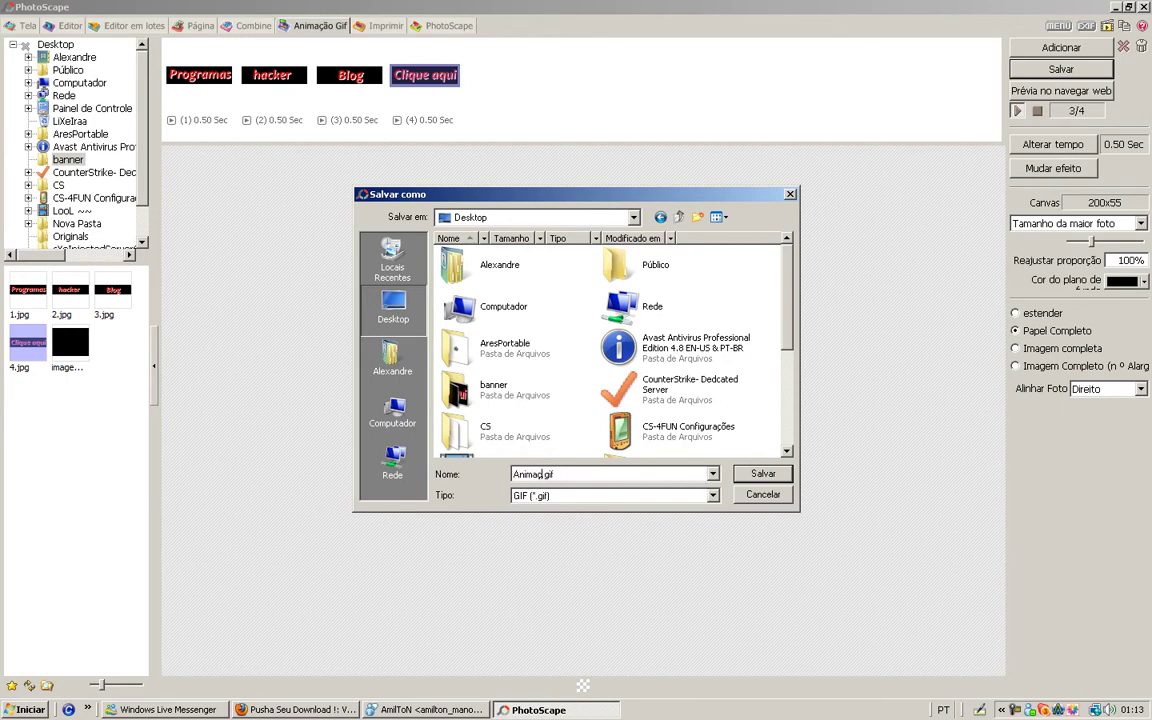
pyautogui.press('Return')
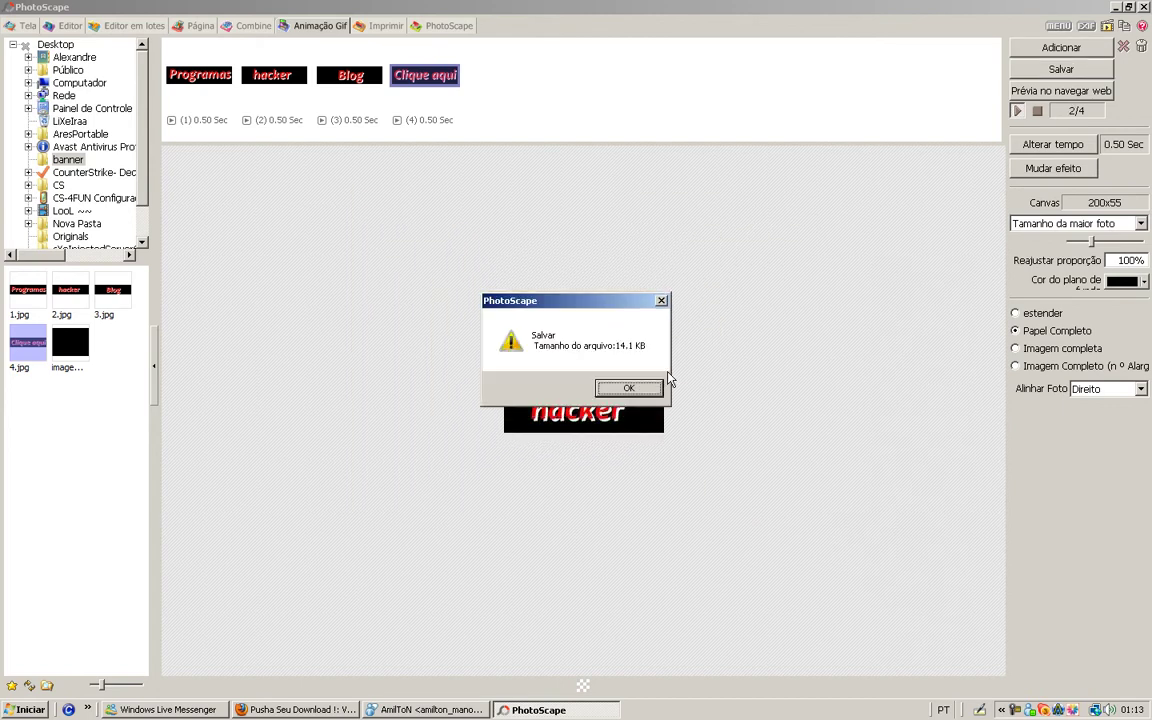
pyautogui.click(627, 390)
pyautogui.hotkey('alt', 'F4')
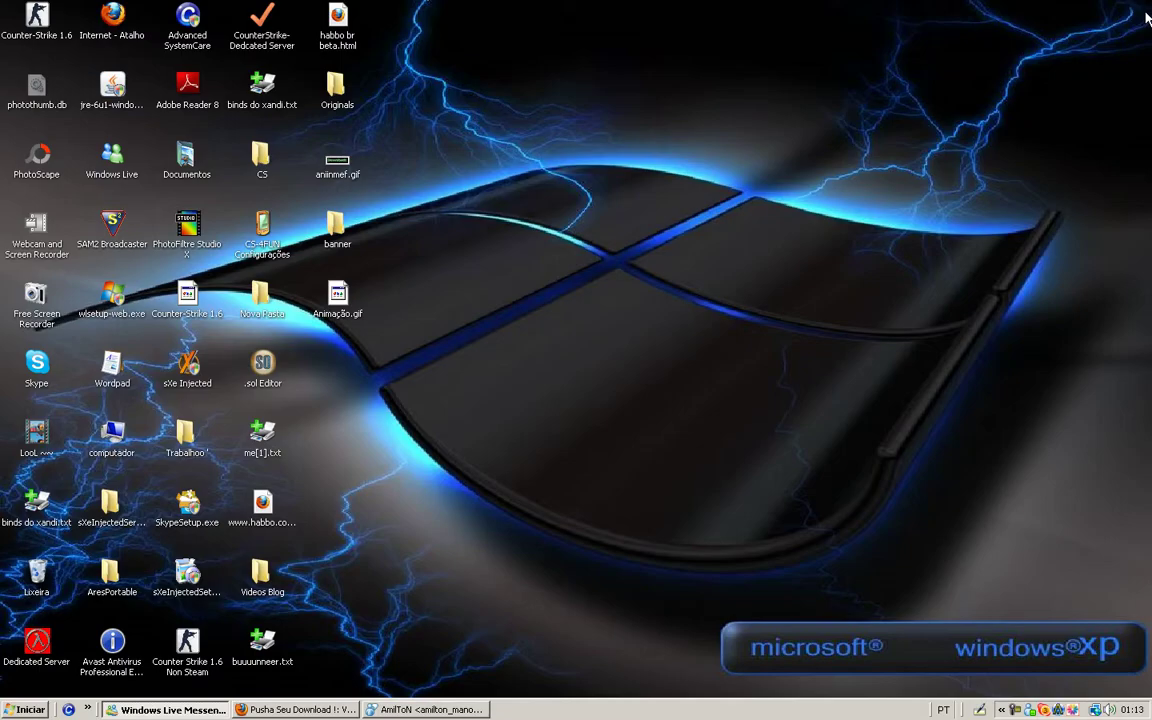
pyautogui.click(296, 709)
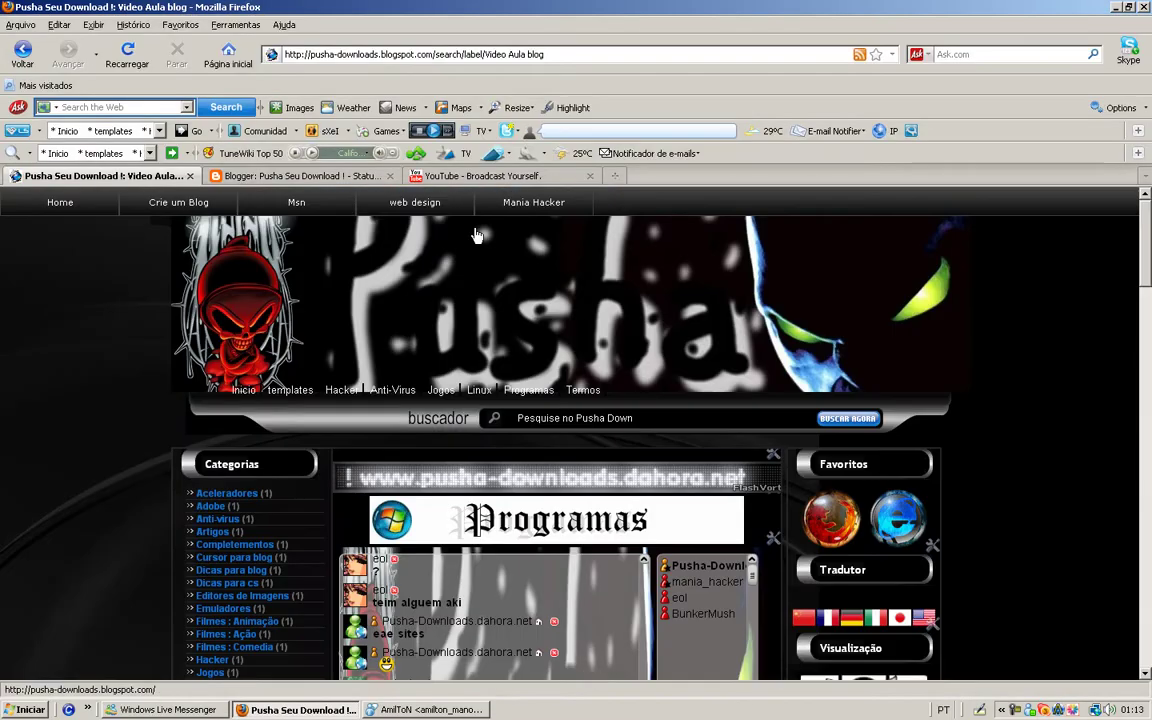
pyautogui.click(560, 177)
pyautogui.click(614, 177)
pyautogui.write('www.imagesh')
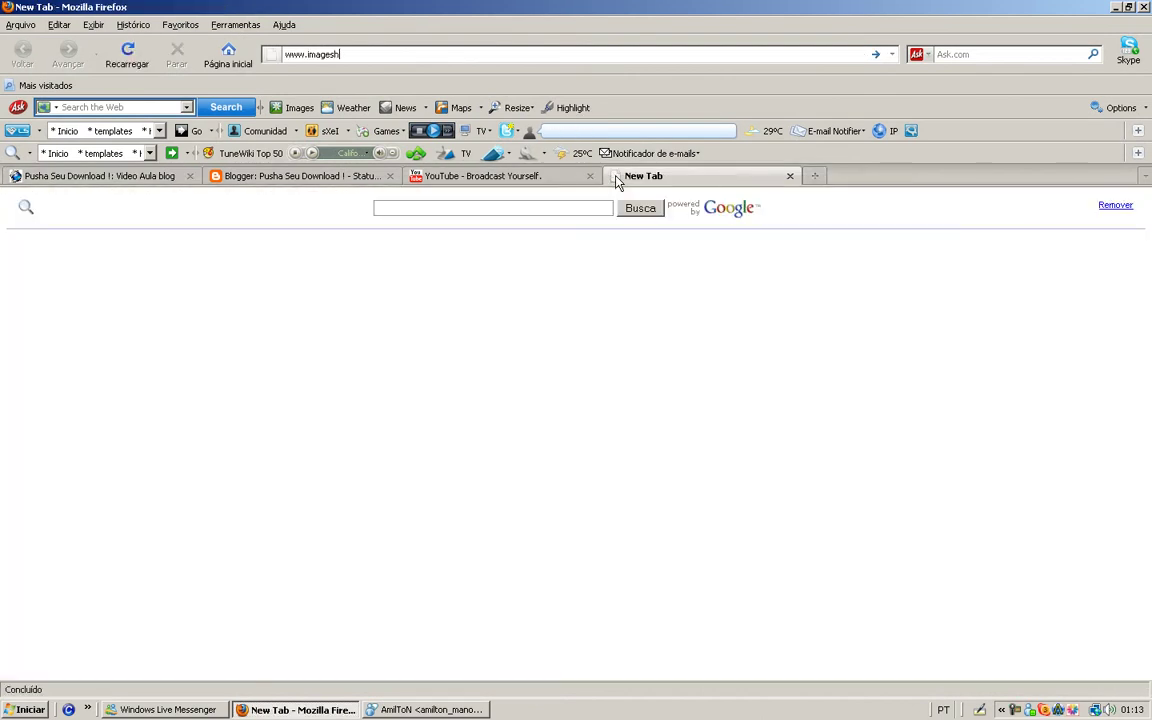
pyautogui.write('ack.us')
pyautogui.press('Return')
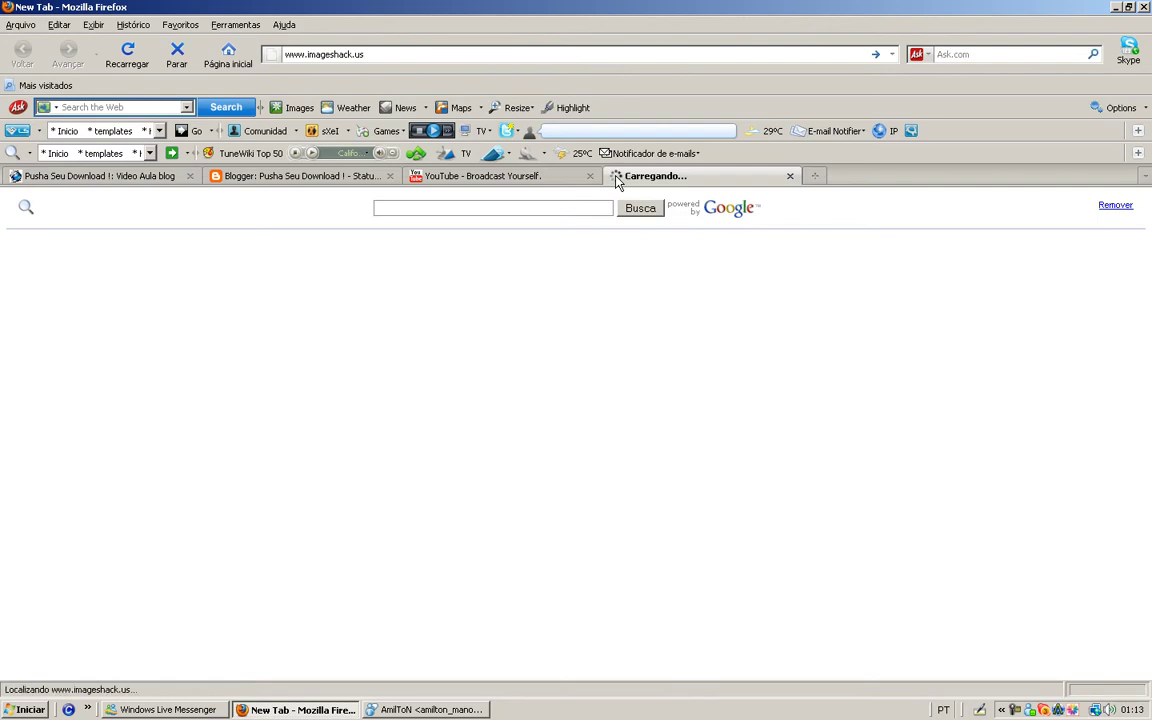
pyautogui.click(25, 709)
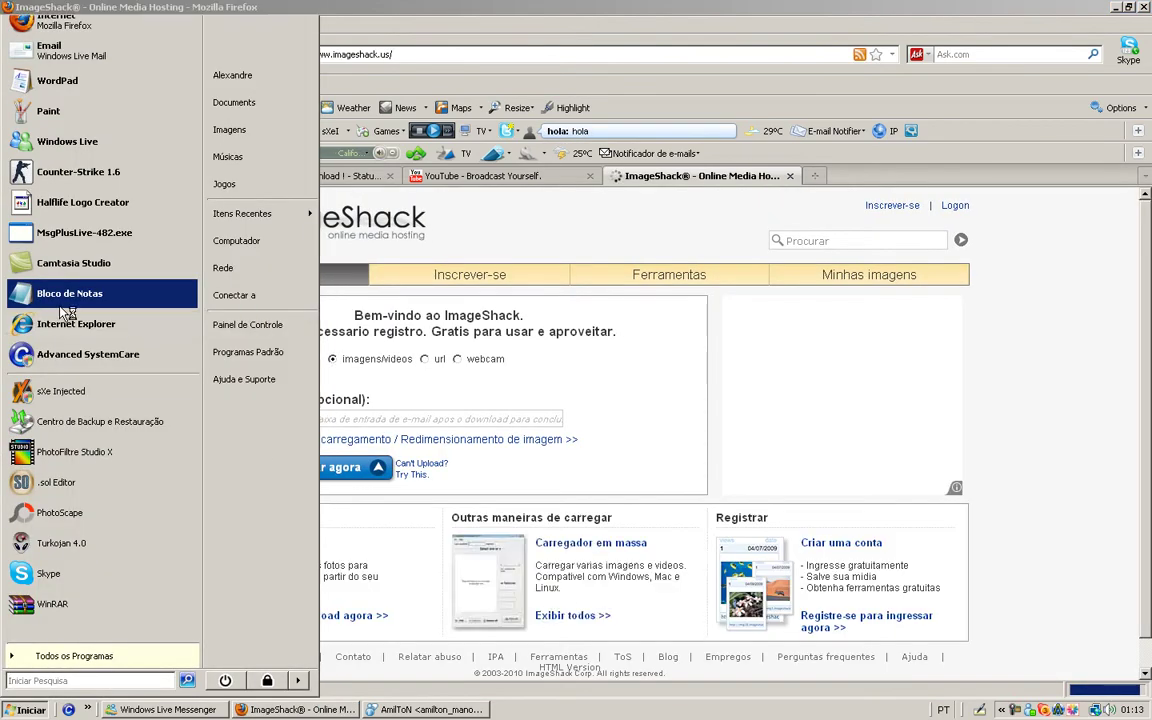
pyautogui.click(60, 293)
pyautogui.doubleClick(437, 237)
pyautogui.write('www.imageshack.us')
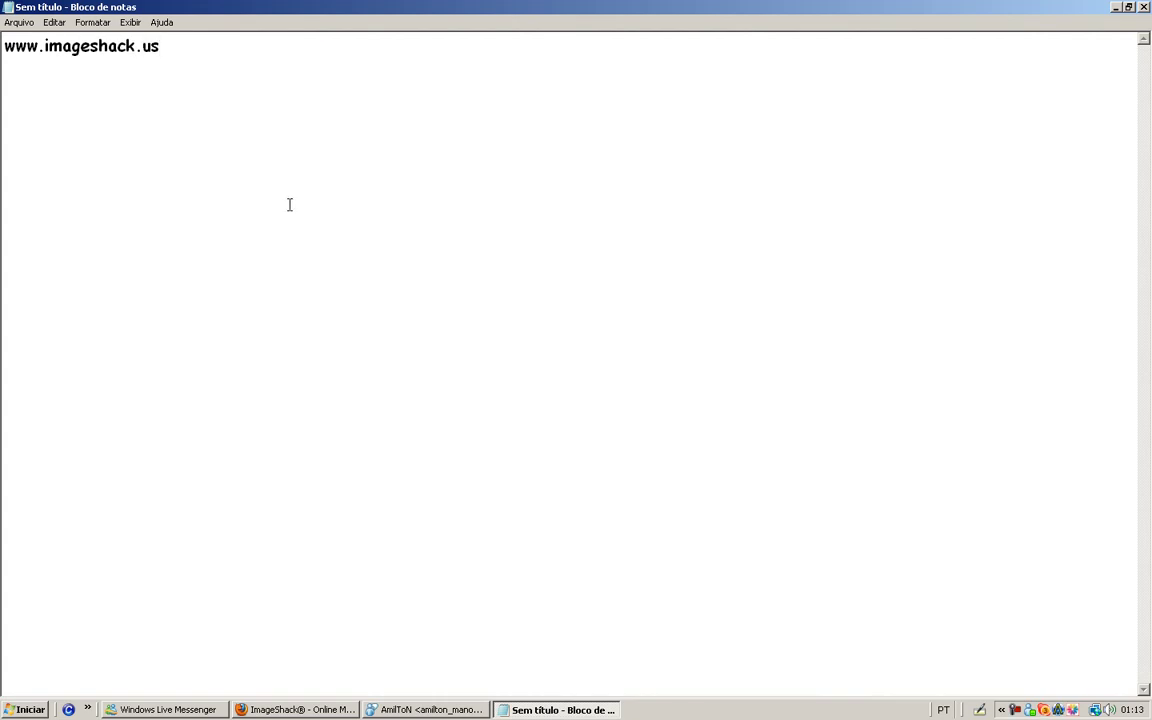
# Set the note's font size to 24, keeping Comic Sans MS in bold.
pyautogui.moveTo(289, 204); pyautogui.dragTo(22, 110)
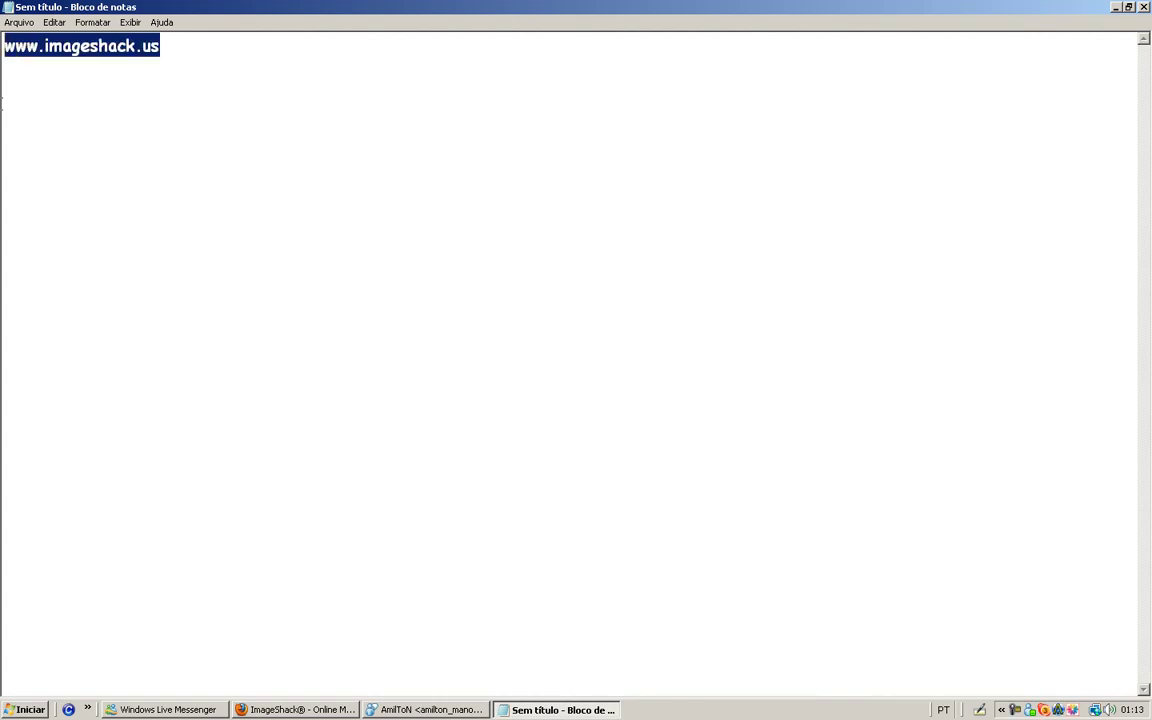
pyautogui.click(92, 22)
pyautogui.click(46, 52)
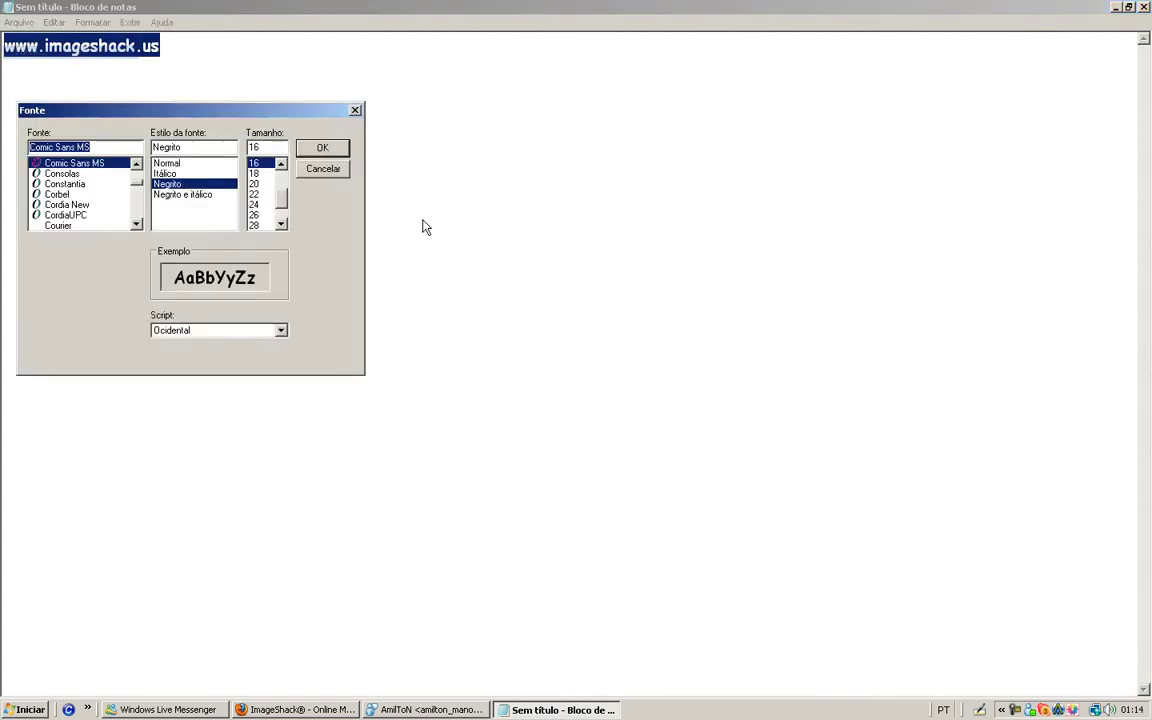
pyautogui.click(254, 215)
pyautogui.click(322, 147)
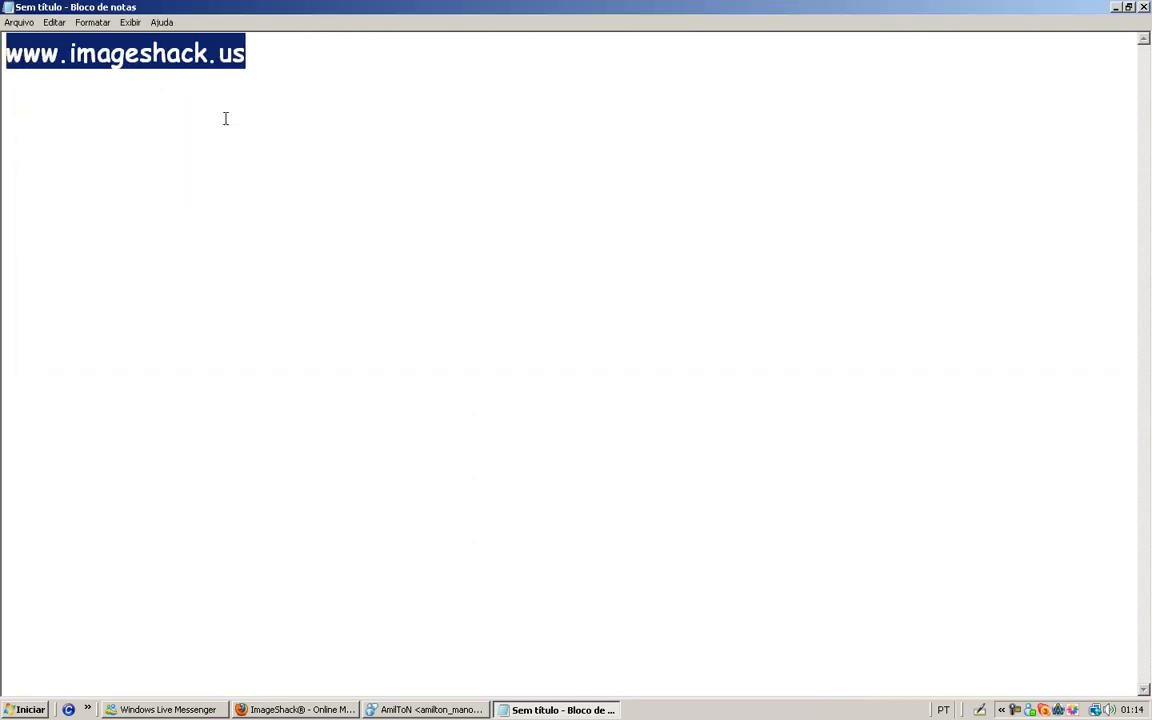
# Set the note's font size to 72 and minimize Bloco de Notas to return to the ImageShack page.
pyautogui.click(92, 22)
pyautogui.click(60, 52)
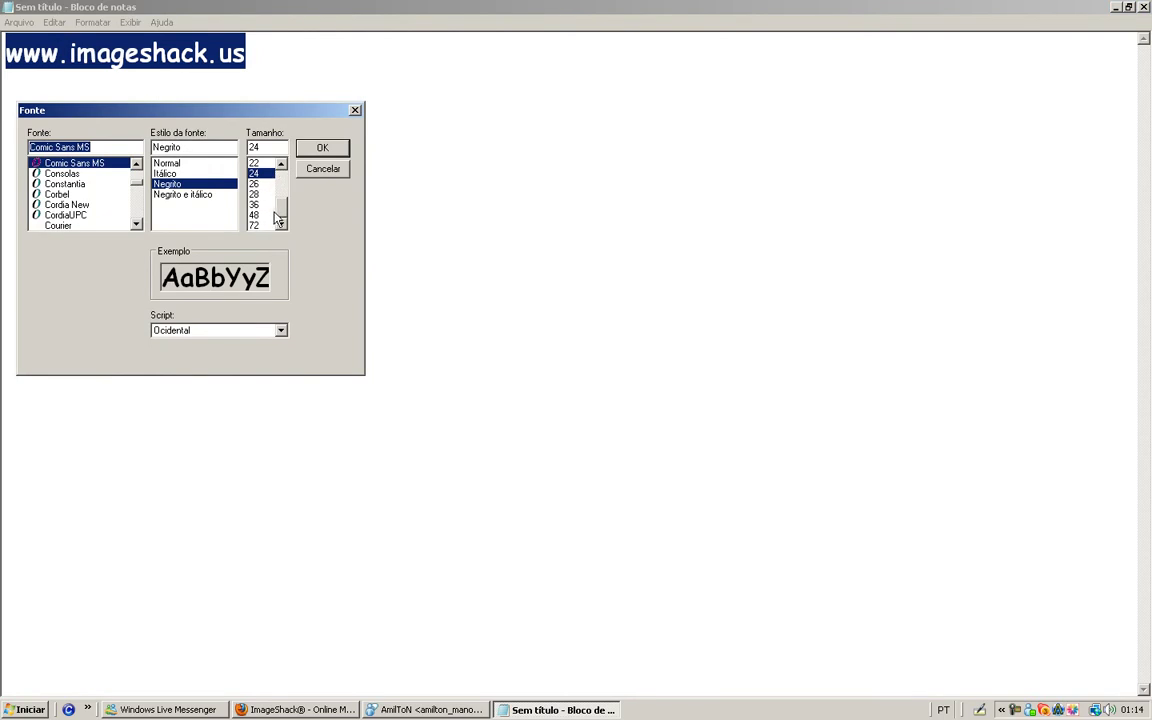
pyautogui.click(258, 226)
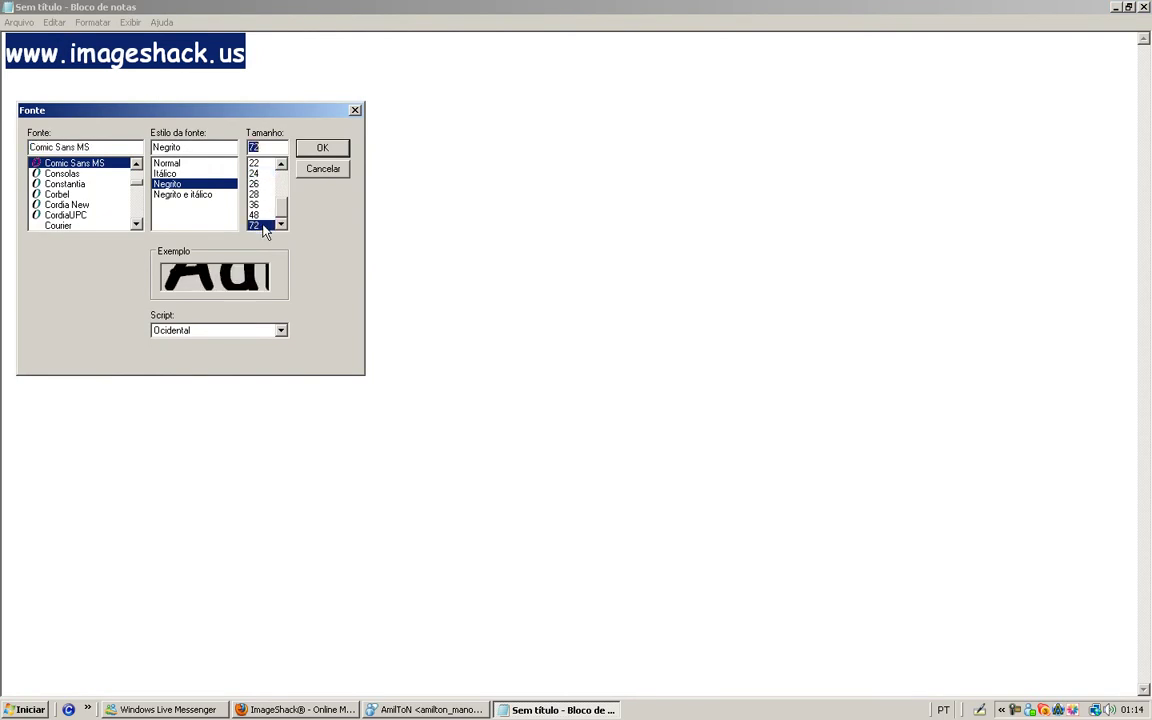
pyautogui.click(322, 147)
pyautogui.click(457, 209)
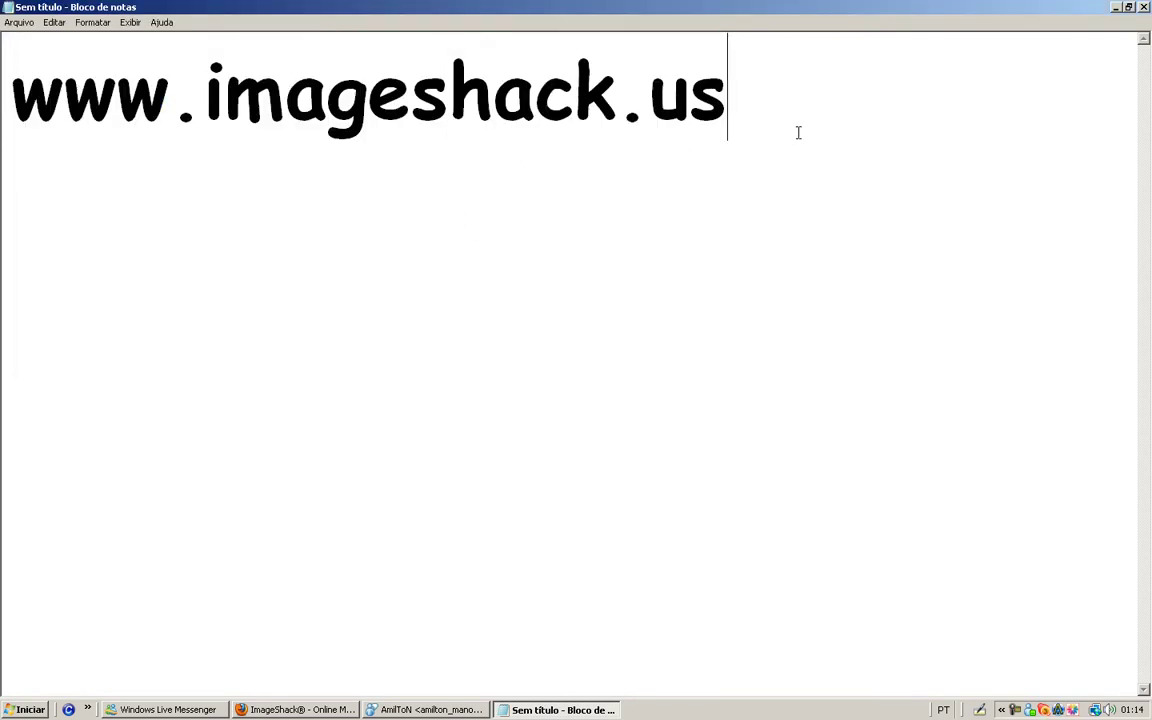
pyautogui.moveTo(727, 110); pyautogui.dragTo(841, 105)
pyautogui.moveTo(760, 102); pyautogui.dragTo(1059, 120)
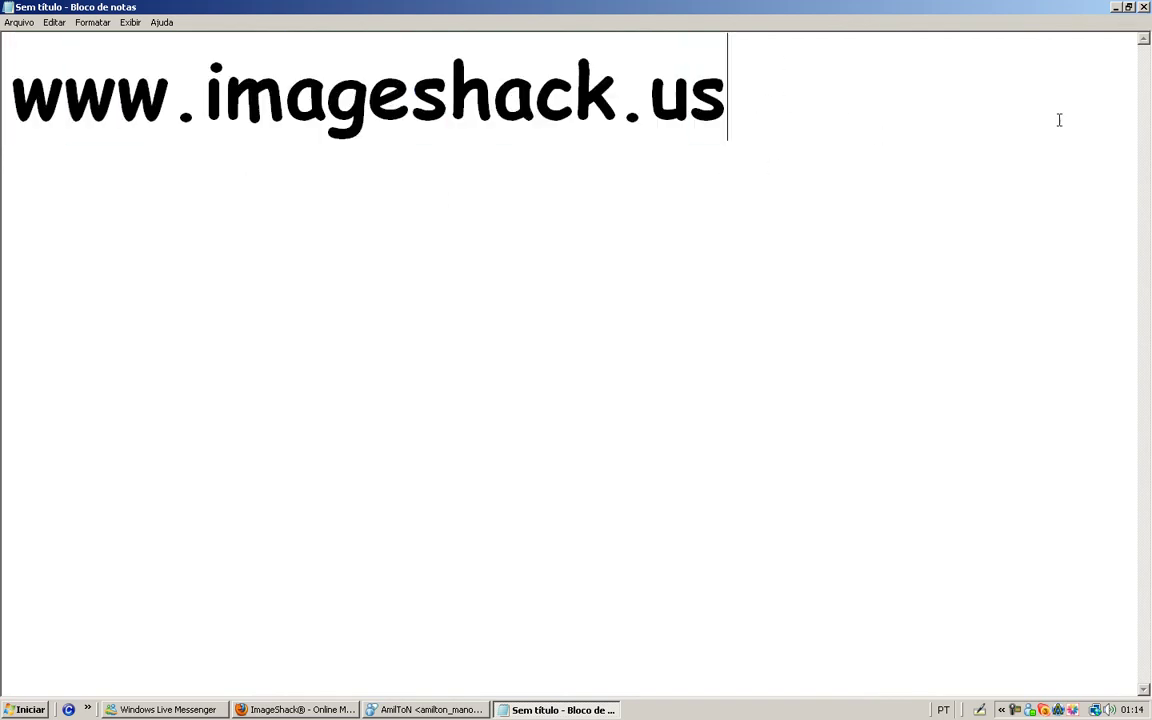
pyautogui.click(1118, 8)
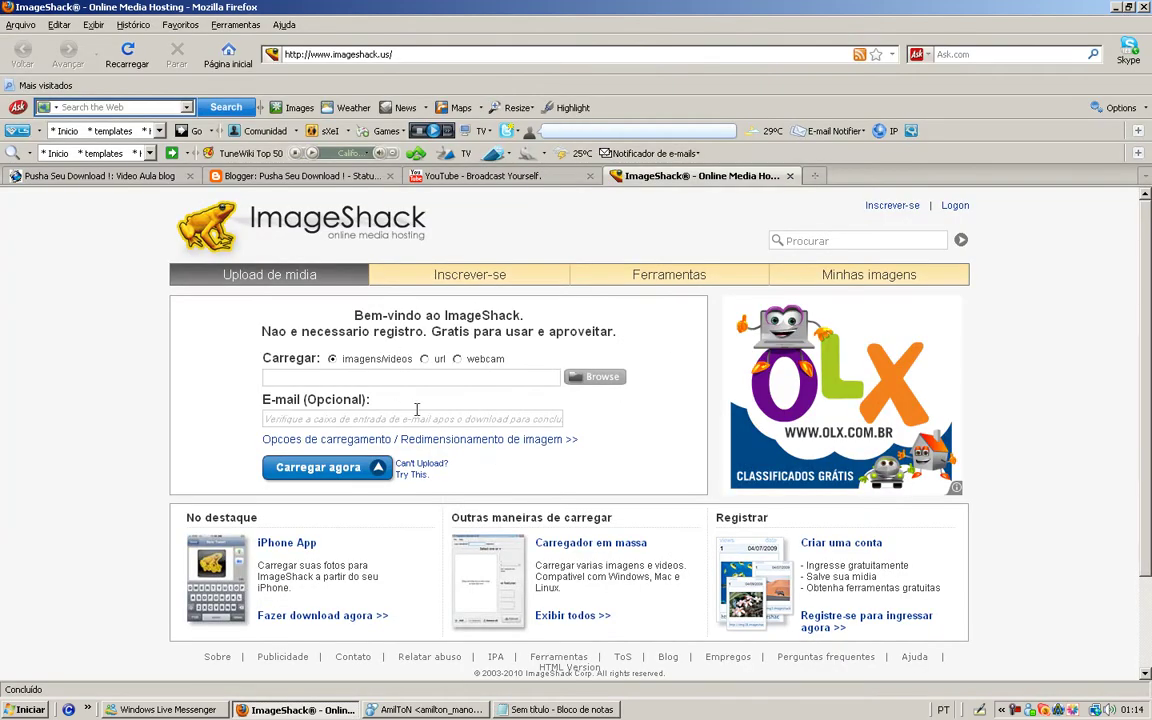
# Upload Animação.gif from the desktop to ImageShack.
pyautogui.click(597, 378)
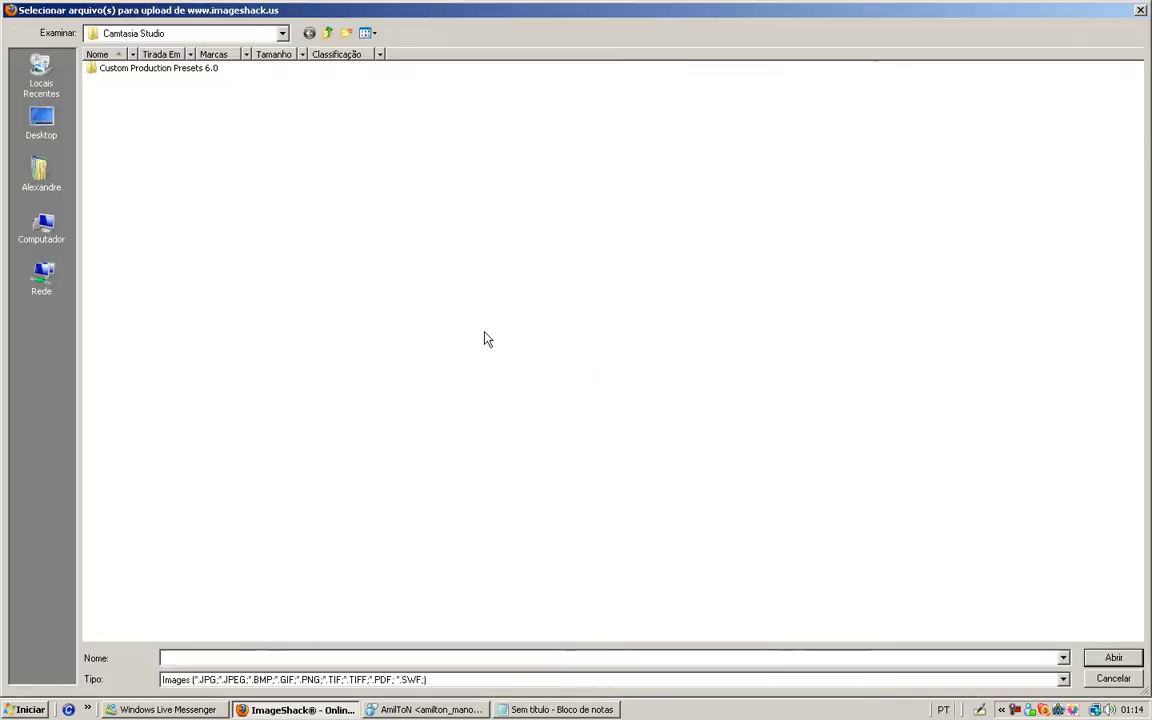
pyautogui.click(41, 124)
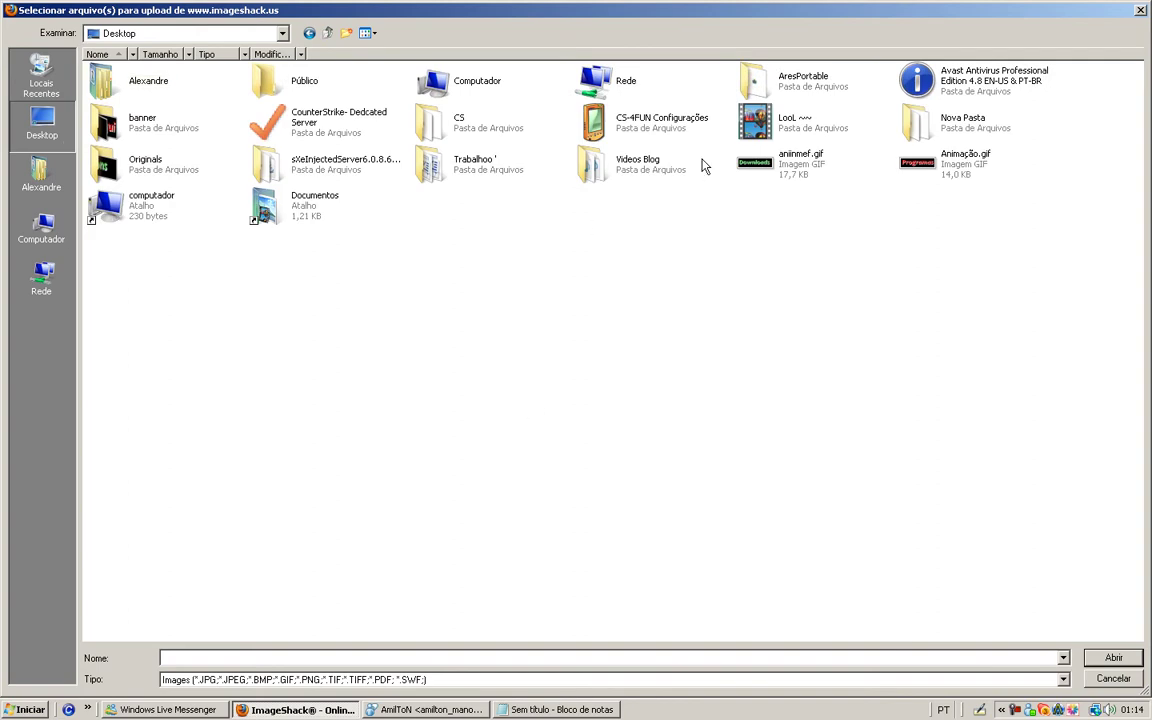
pyautogui.doubleClick(938, 172)
pyautogui.click(322, 489)
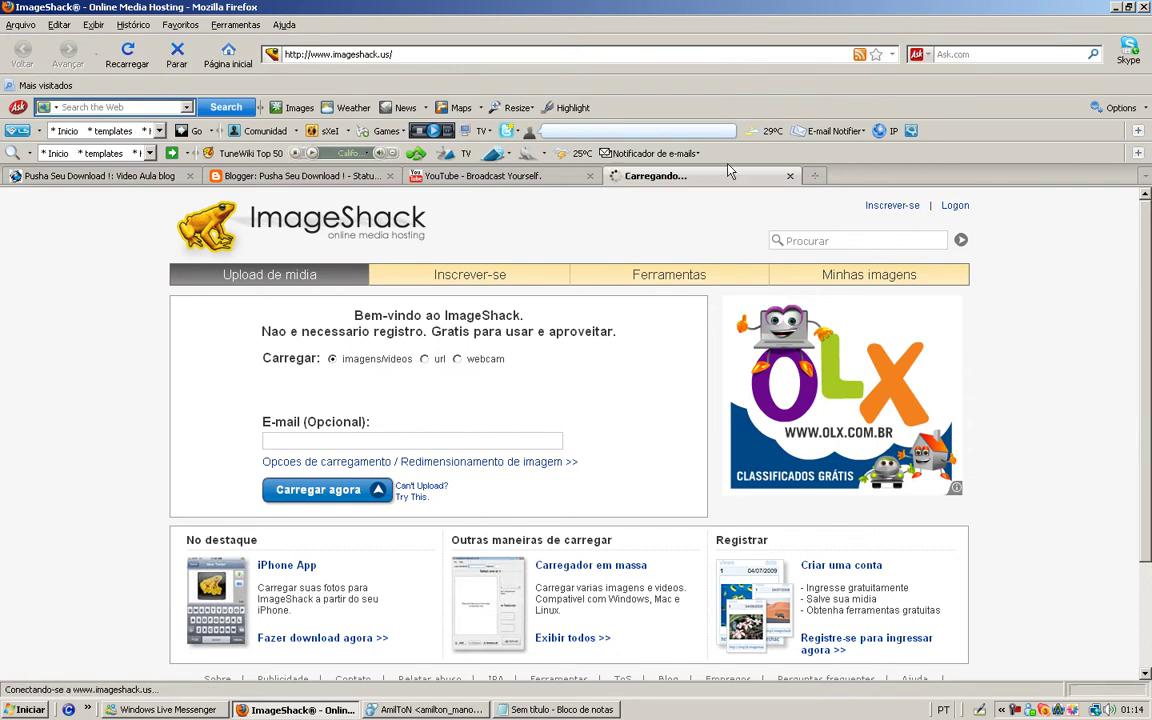
# Open a new browser tab, then copy the web address stored in the desktop file buuuunneer.txt.
pyautogui.click(815, 176)
pyautogui.click(295, 712)
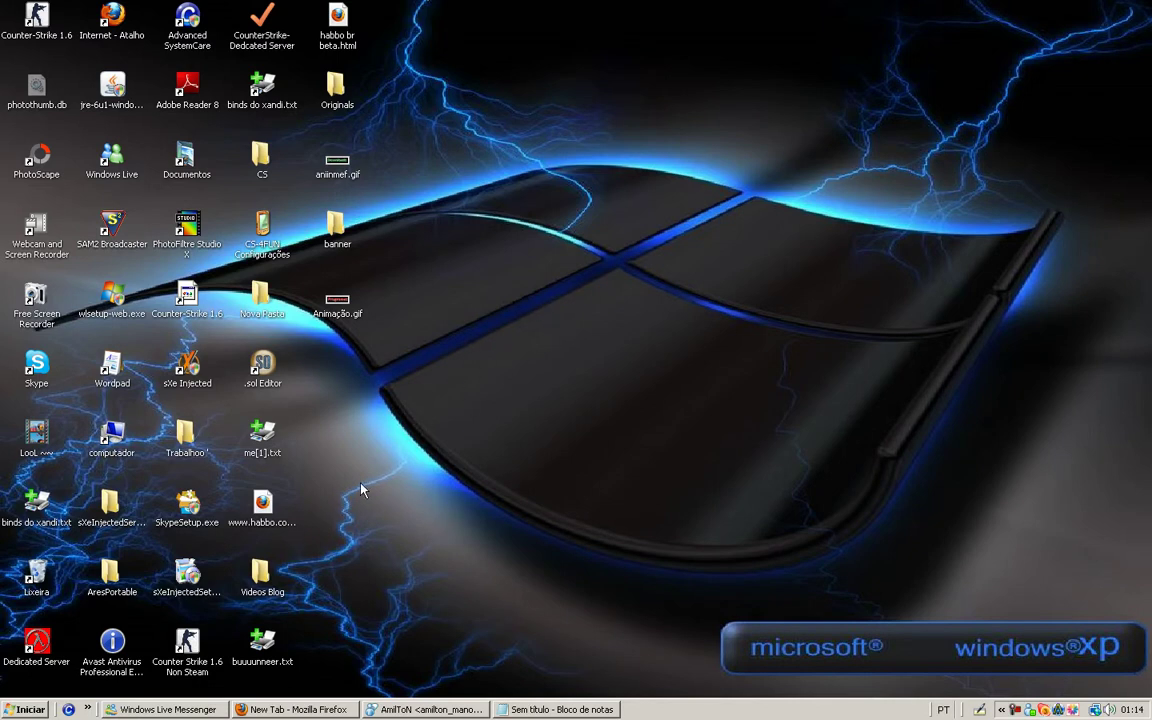
pyautogui.doubleClick(263, 655)
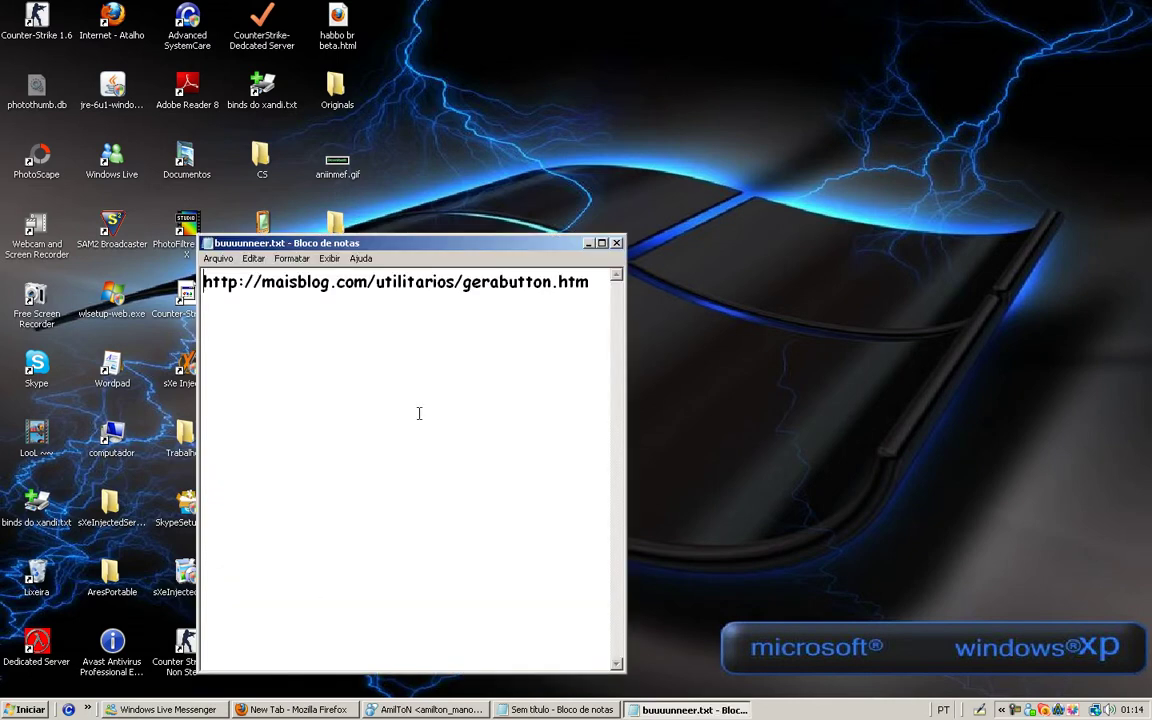
pyautogui.moveTo(597, 283); pyautogui.dragTo(203, 283)
pyautogui.rightClick(292, 283)
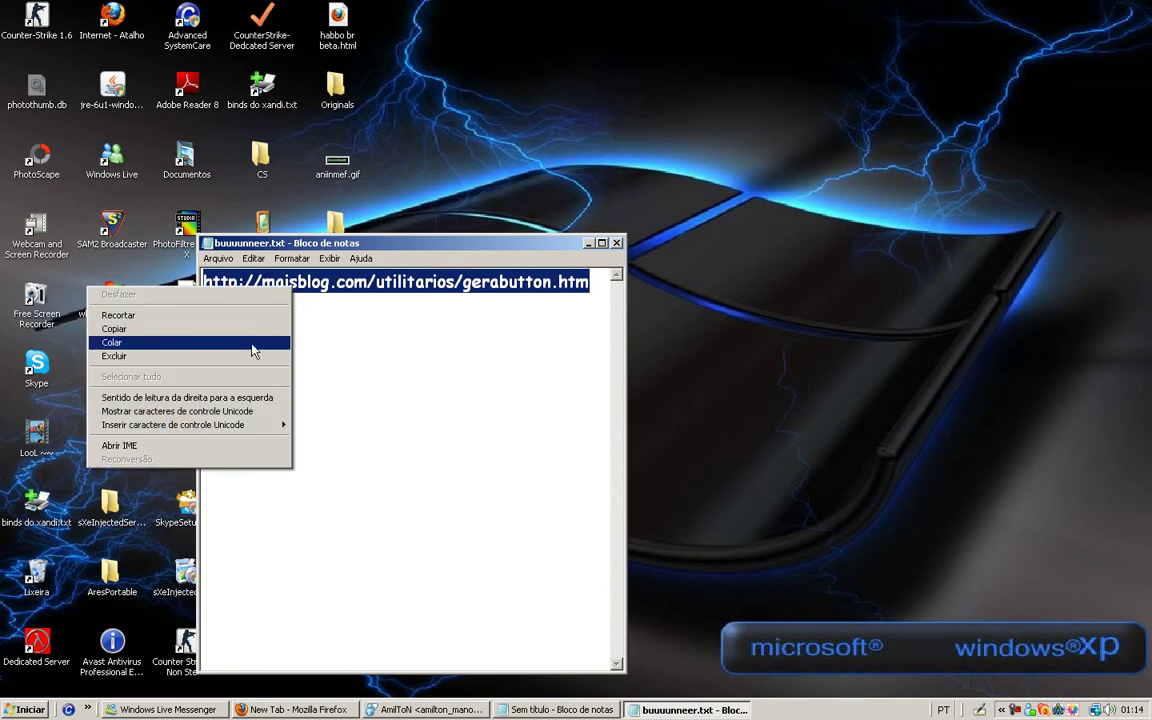
pyautogui.click(242, 326)
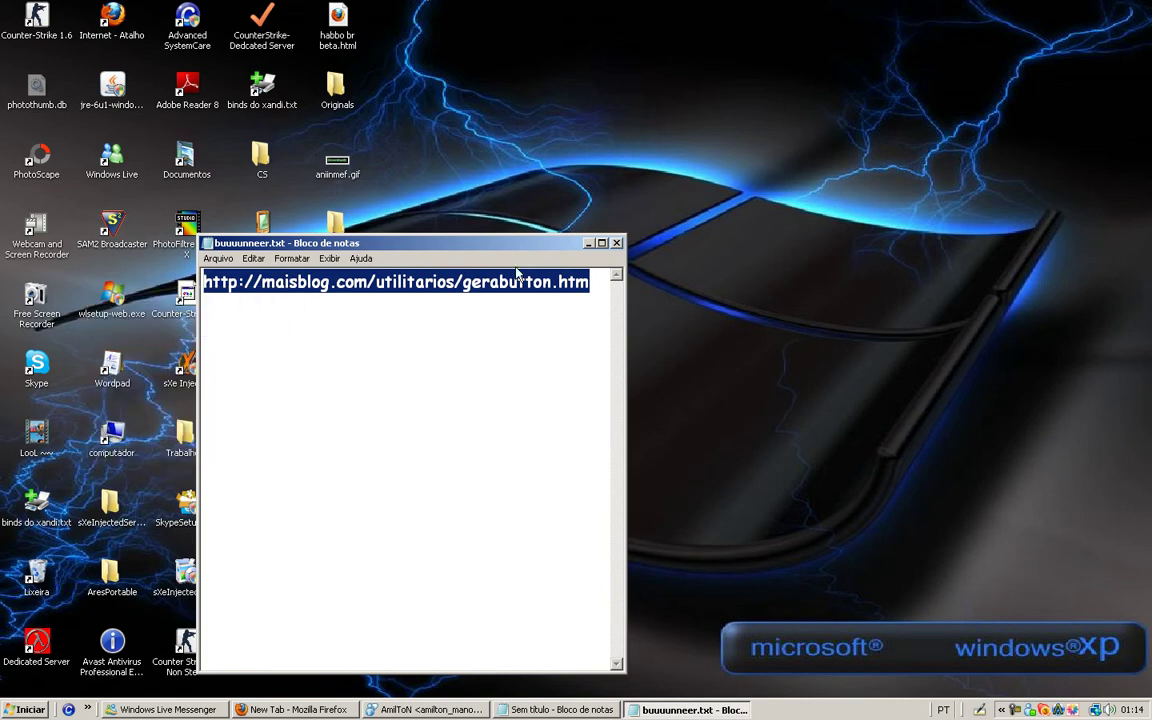
pyautogui.click(589, 245)
pyautogui.click(305, 711)
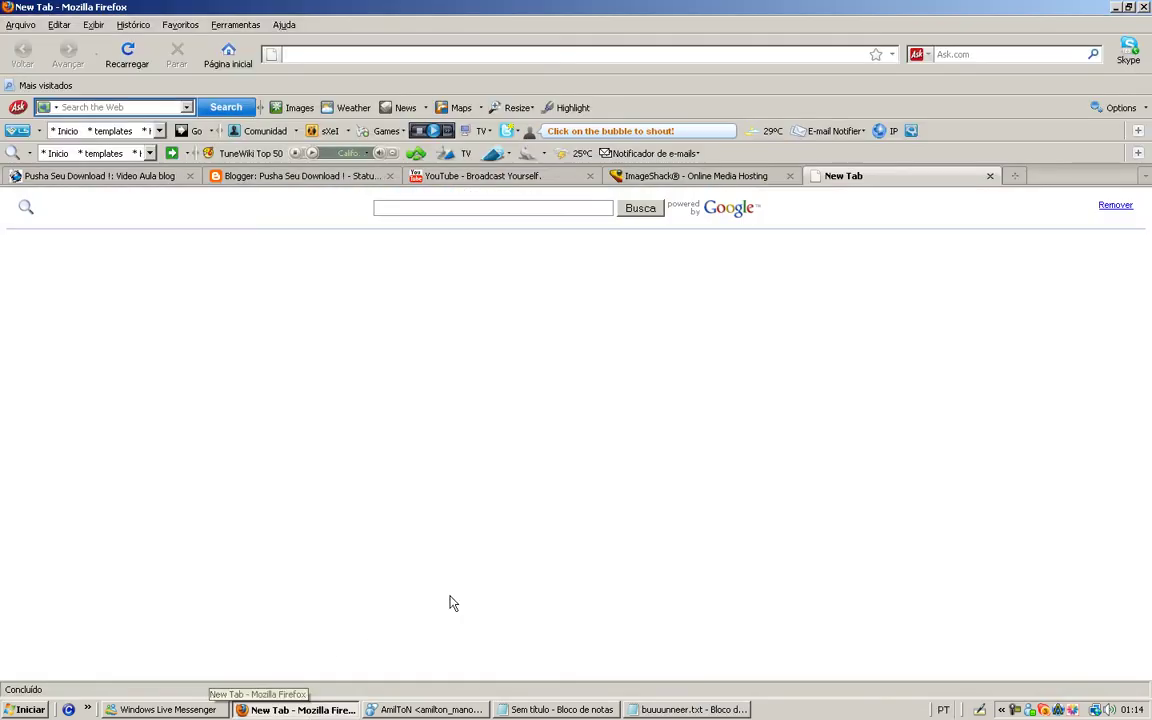
pyautogui.hotkey('ctrl', 'v')
pyautogui.press('Return')
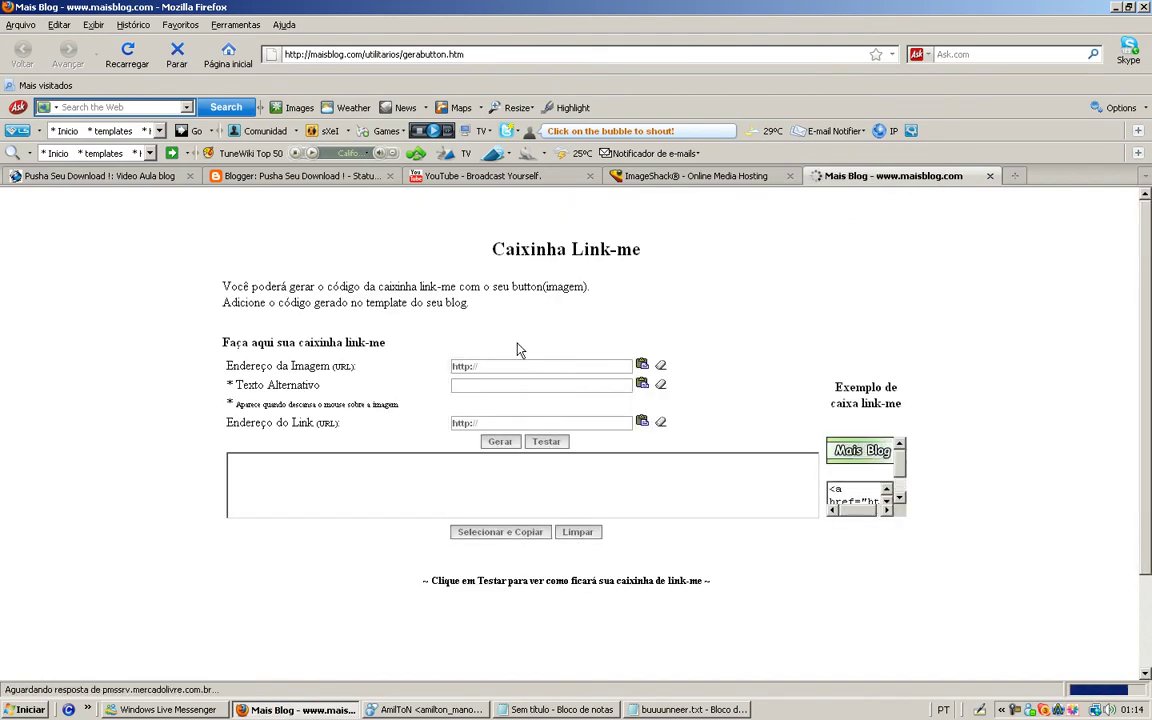
# Copy the uploaded GIF's direct link from ImageShack into the image address field of the Link-me box form.
pyautogui.moveTo(506, 367); pyautogui.dragTo(456, 368)
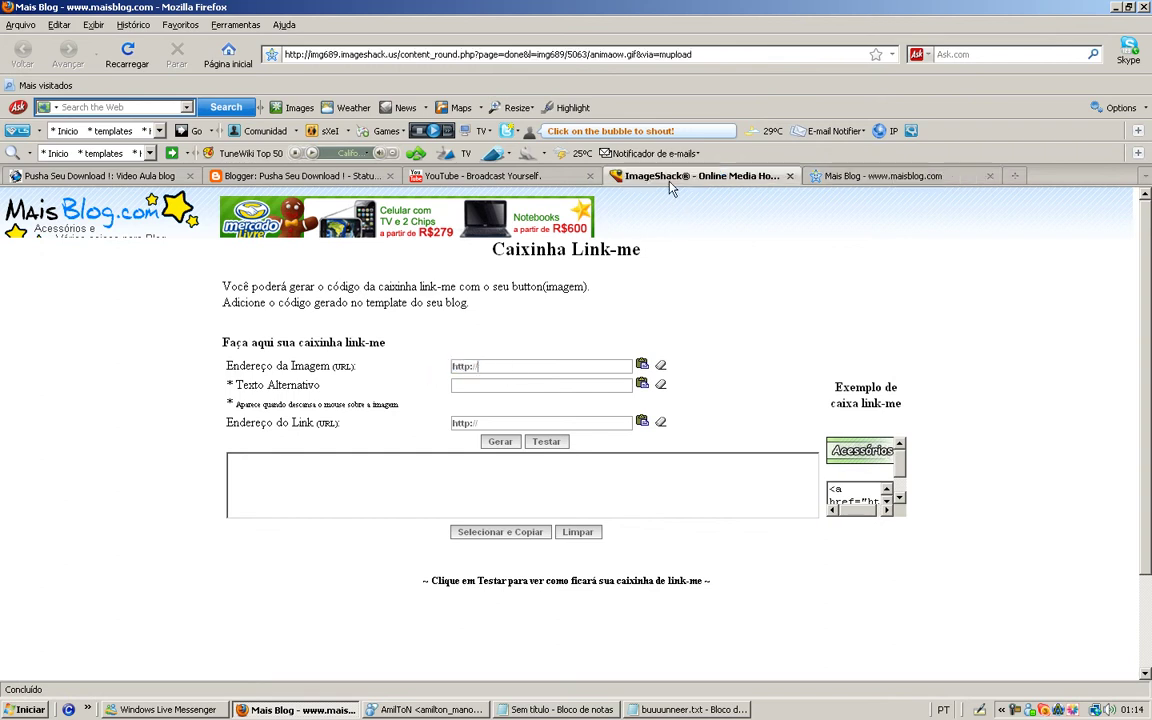
pyautogui.click(630, 176)
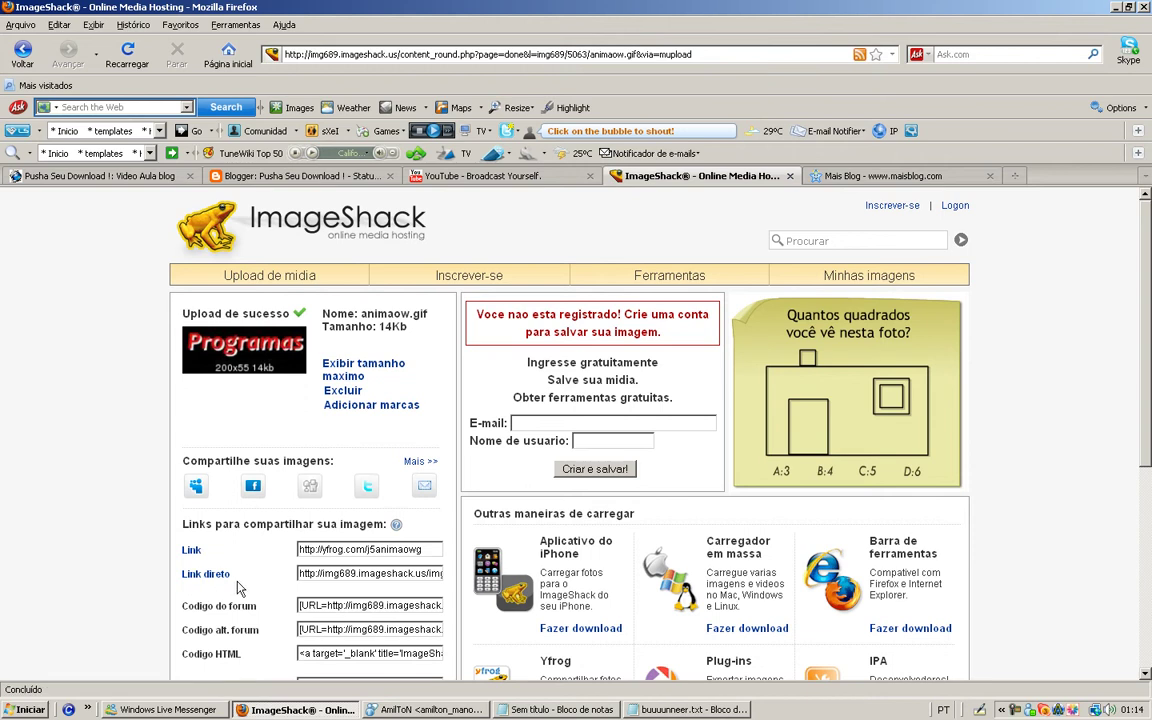
pyautogui.click(318, 573)
pyautogui.rightClick(329, 572)
pyautogui.click(358, 614)
pyautogui.click(875, 176)
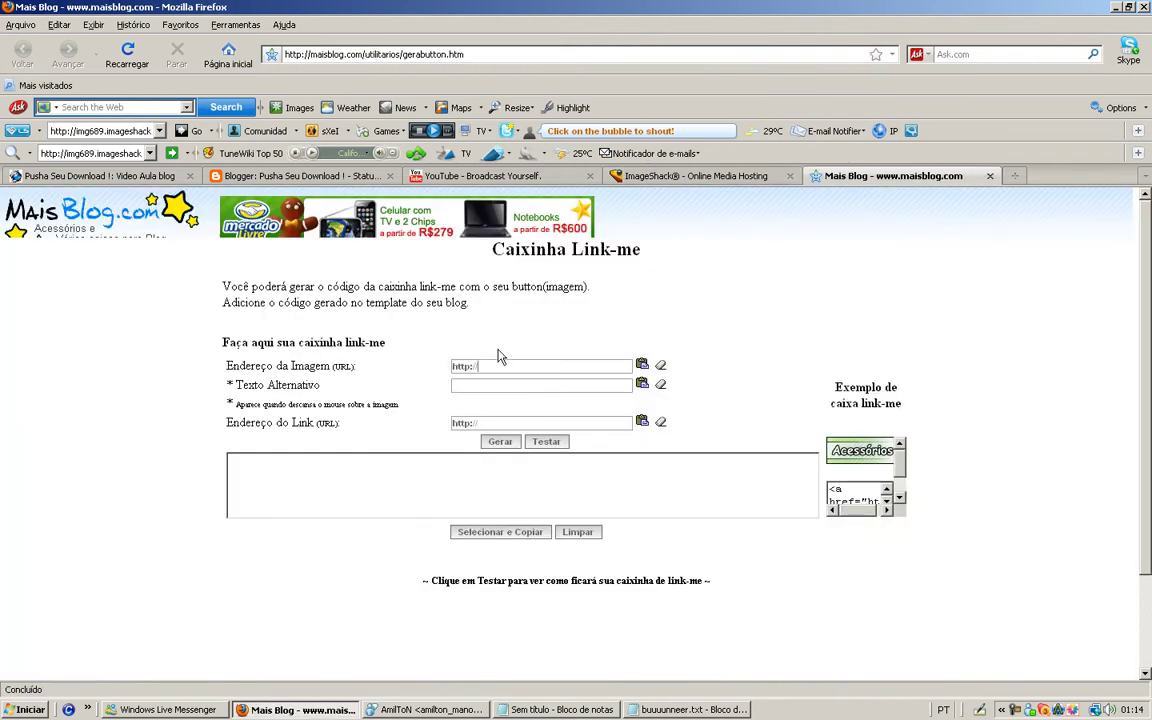
pyautogui.tripleClick(519, 369)
pyautogui.hotkey('ctrl', 'v')
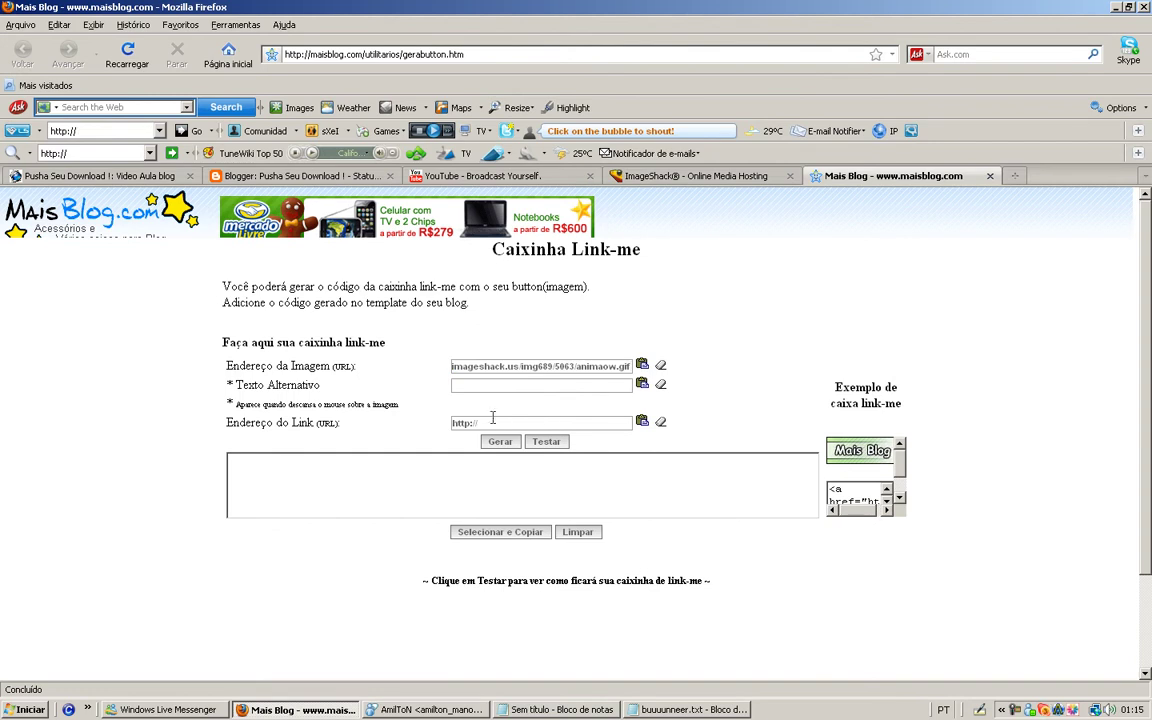
pyautogui.click(477, 427)
pyautogui.click(150, 176)
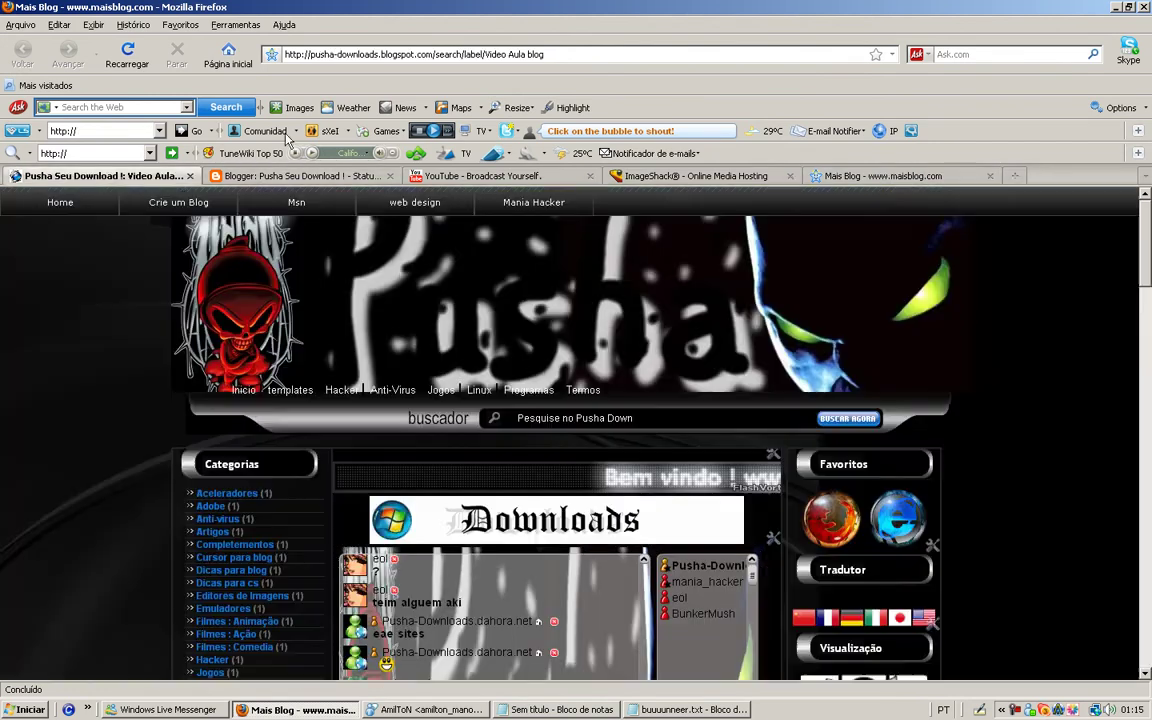
pyautogui.moveTo(565, 53); pyautogui.dragTo(434, 56)
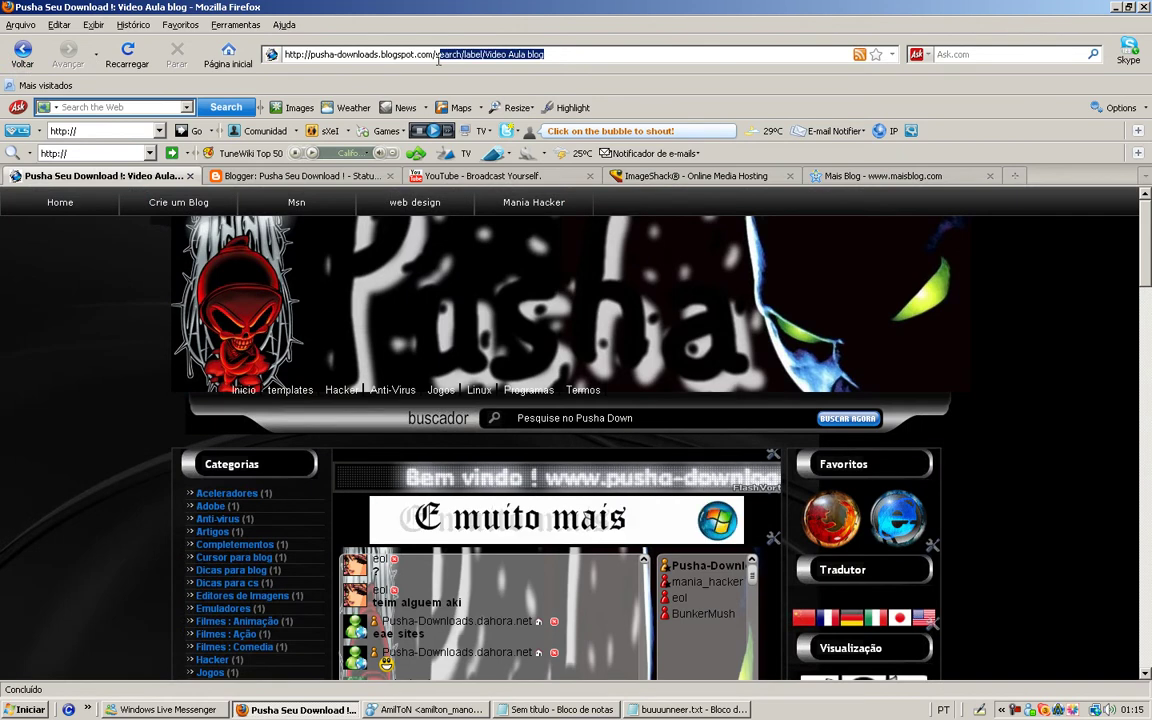
pyautogui.press('BackSpace')
pyautogui.press('Return')
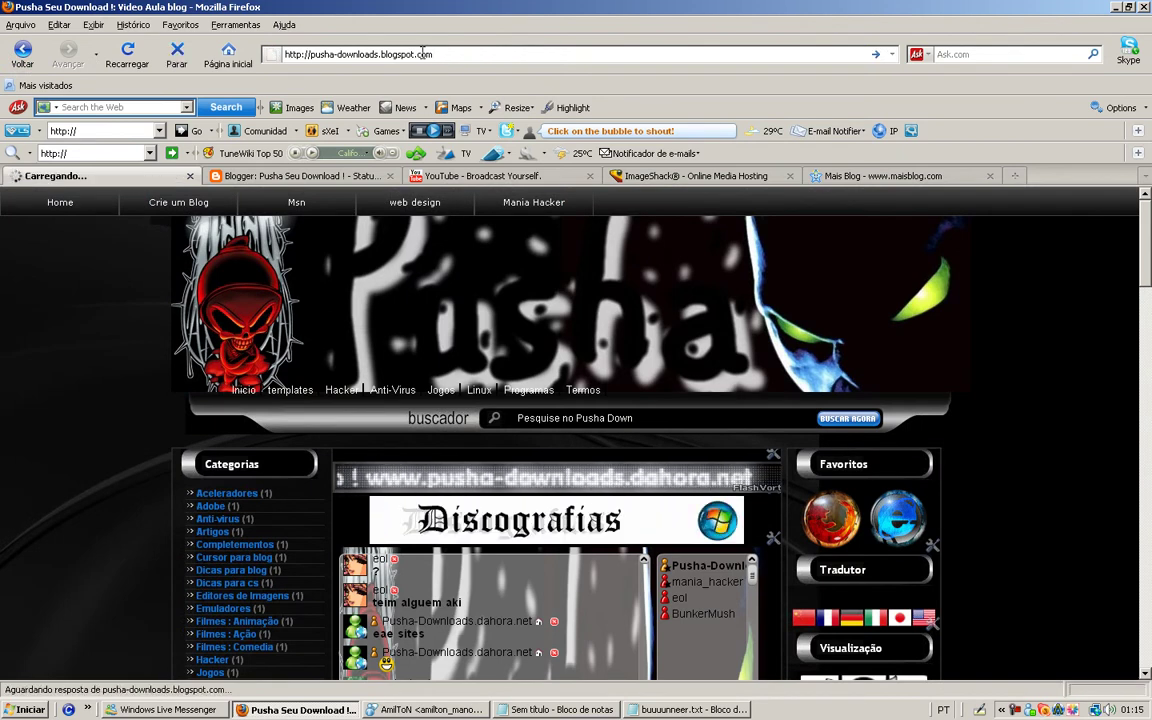
pyautogui.click(483, 52)
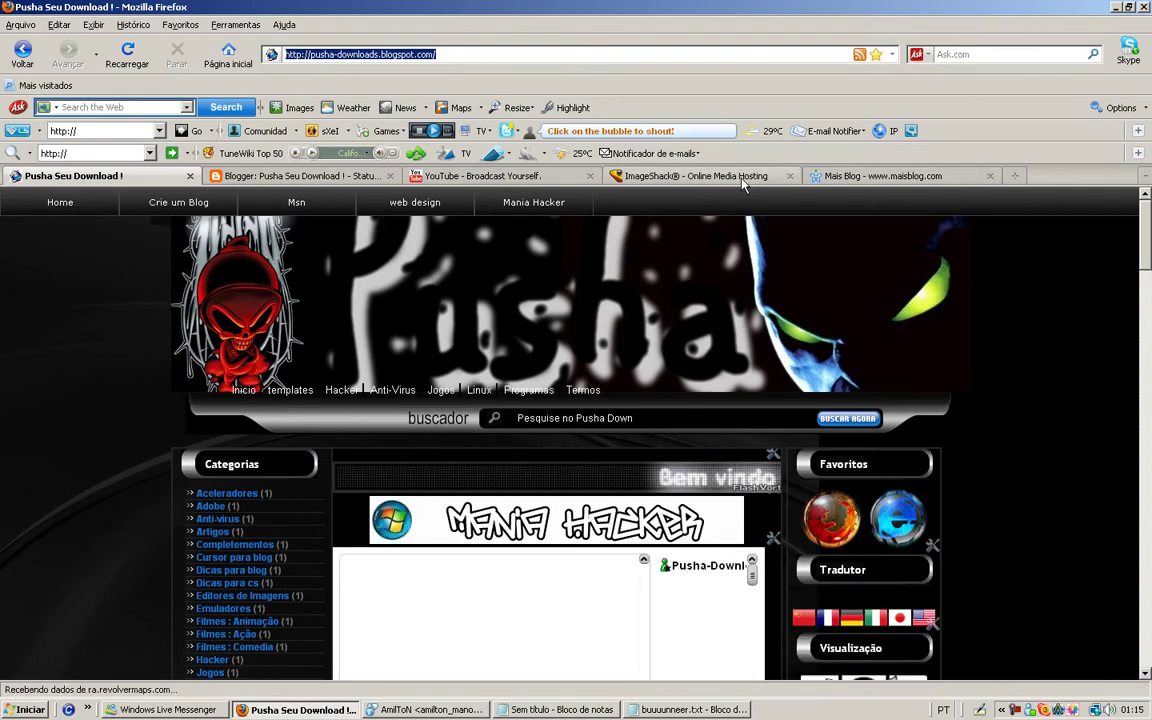
pyautogui.click(820, 177)
pyautogui.hotkey('ctrl', 'v')
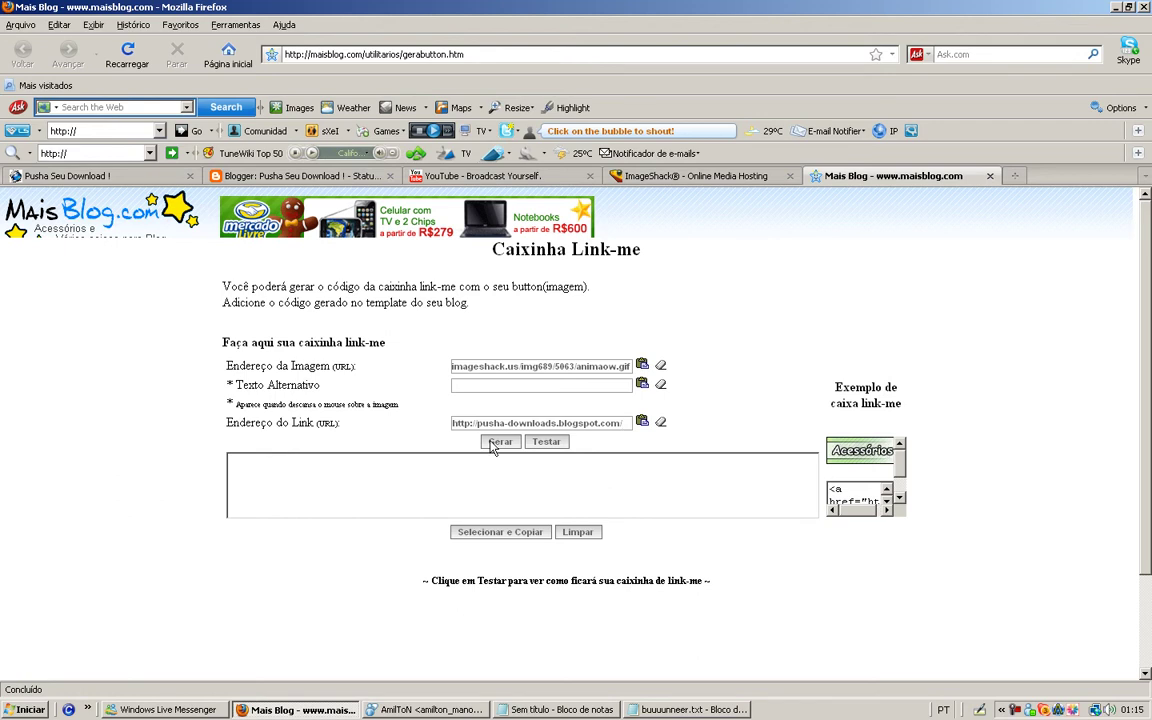
# Generate the Link-me box code and copy all of it.
pyautogui.click(492, 445)
pyautogui.scroll(-5, 607, 490)
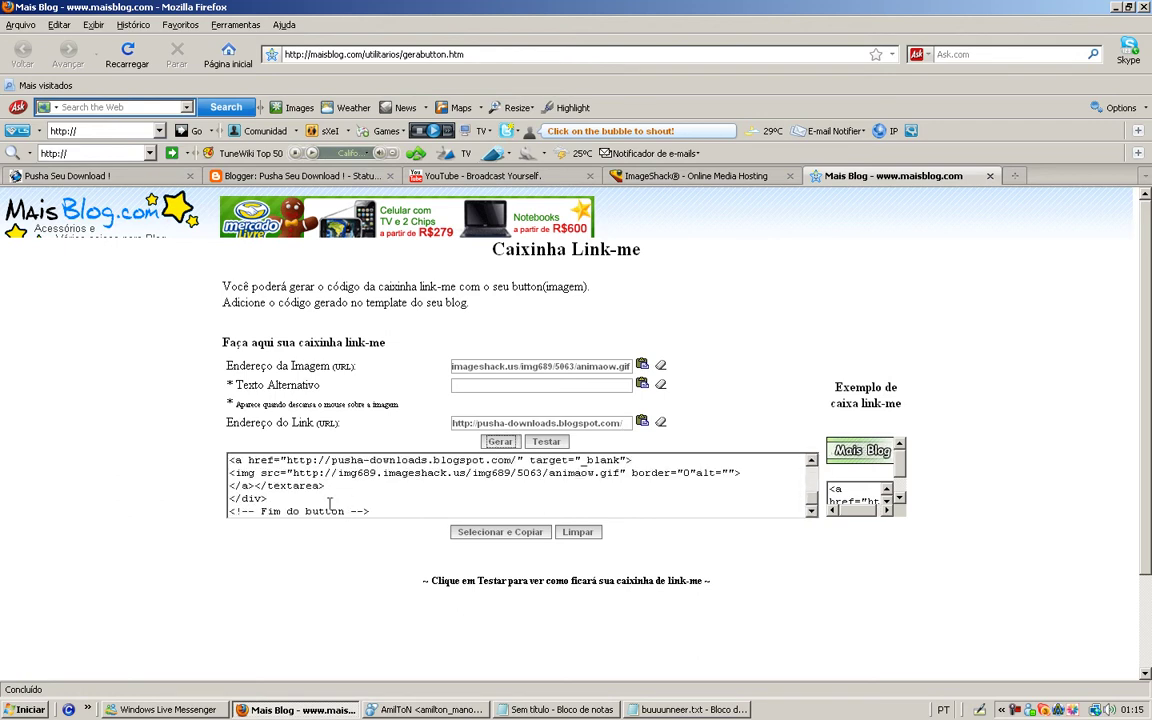
pyautogui.click(500, 440)
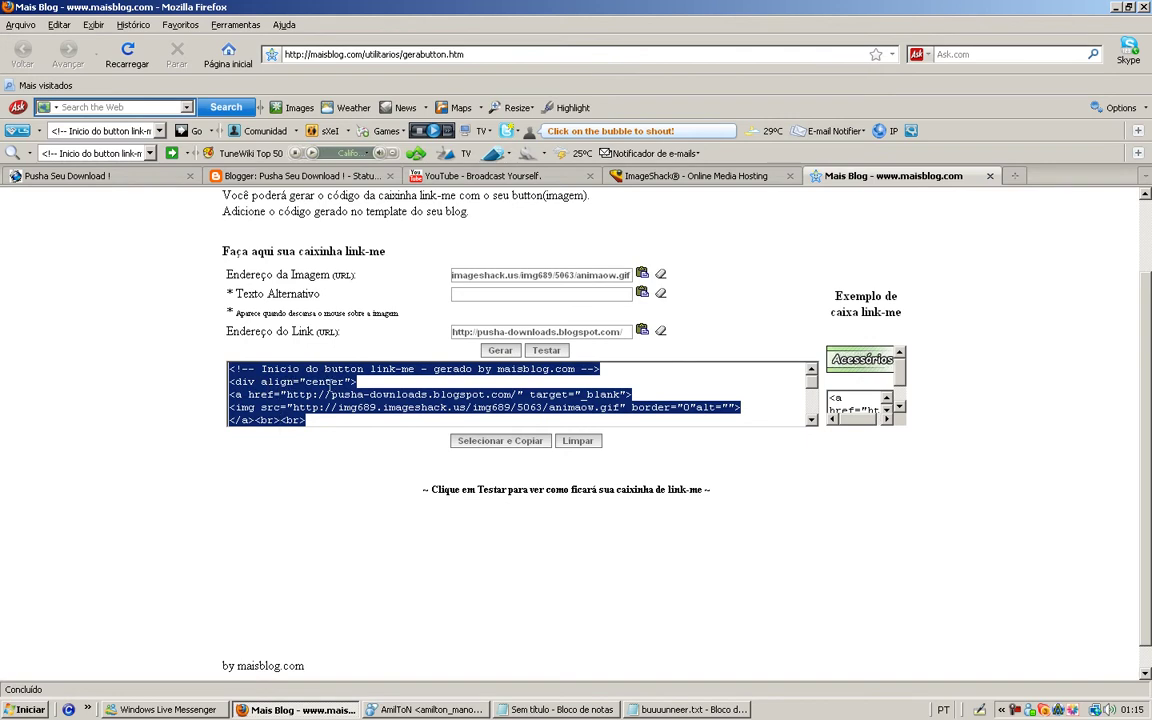
# Add an HTML/JavaScript gadget titled "testando banner" containing the copied code to the Favoritos column of the Blogger layout and save it.
pyautogui.click(280, 176)
pyautogui.click(232, 259)
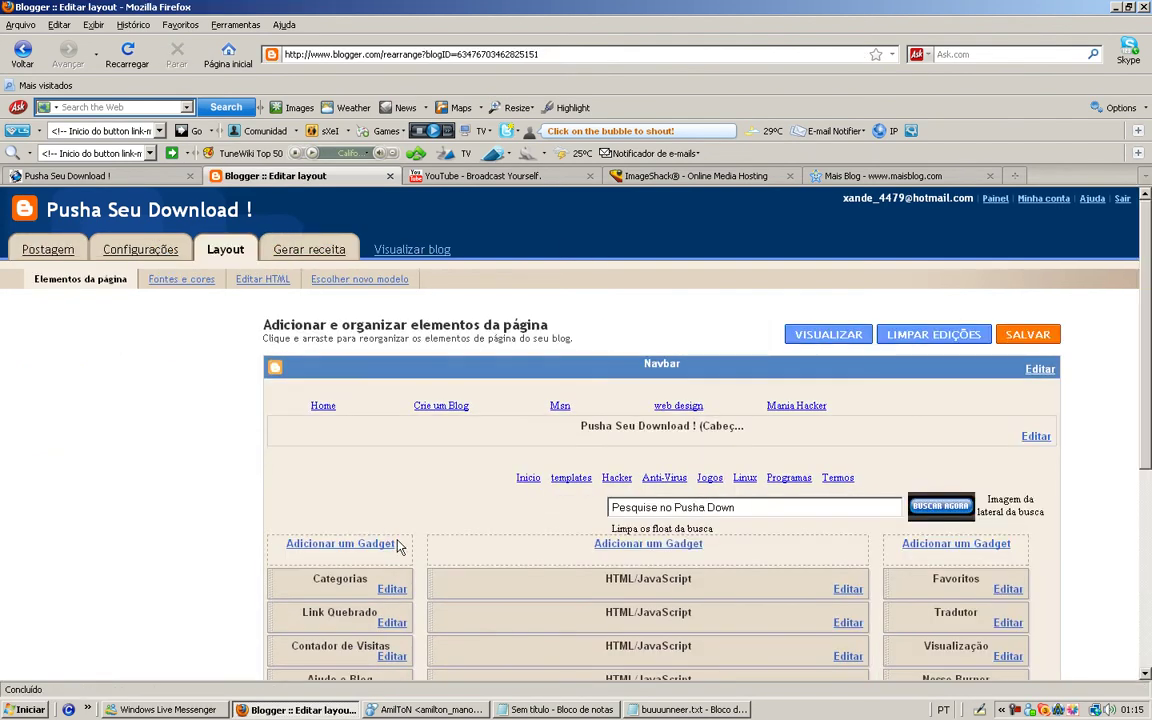
pyautogui.click(935, 546)
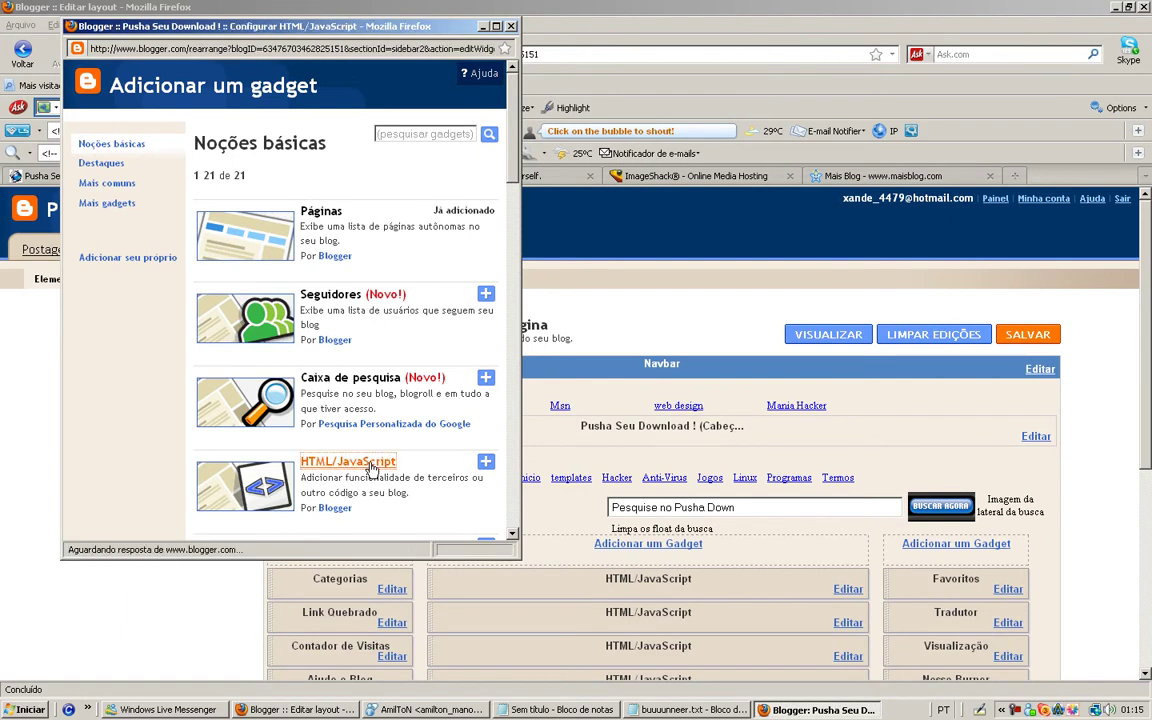
pyautogui.click(372, 466)
pyautogui.write('<!-- Inicio do button link-me - gerado by maisblog.com --> <div align="center"> <a href="http://pusha-downloads.blogspot.com/" target="_blank"> <img src="http://img689.imageshack.us/img689 /5063/animaow.gif" border="0"alt=""></a><br><br> <textarea name="cxlinkme" rows="2" cols="8" onclick="this.focus()" onfocus="this.select()"> <a href="http://pusha-downloads.blogspot.com/" target="_blank"> <img src="http://img689.imageshack.us/img689 /5063/animaow.gif" border="0"alt=""></a></textarea> </div> <!-- Fim do button -->')
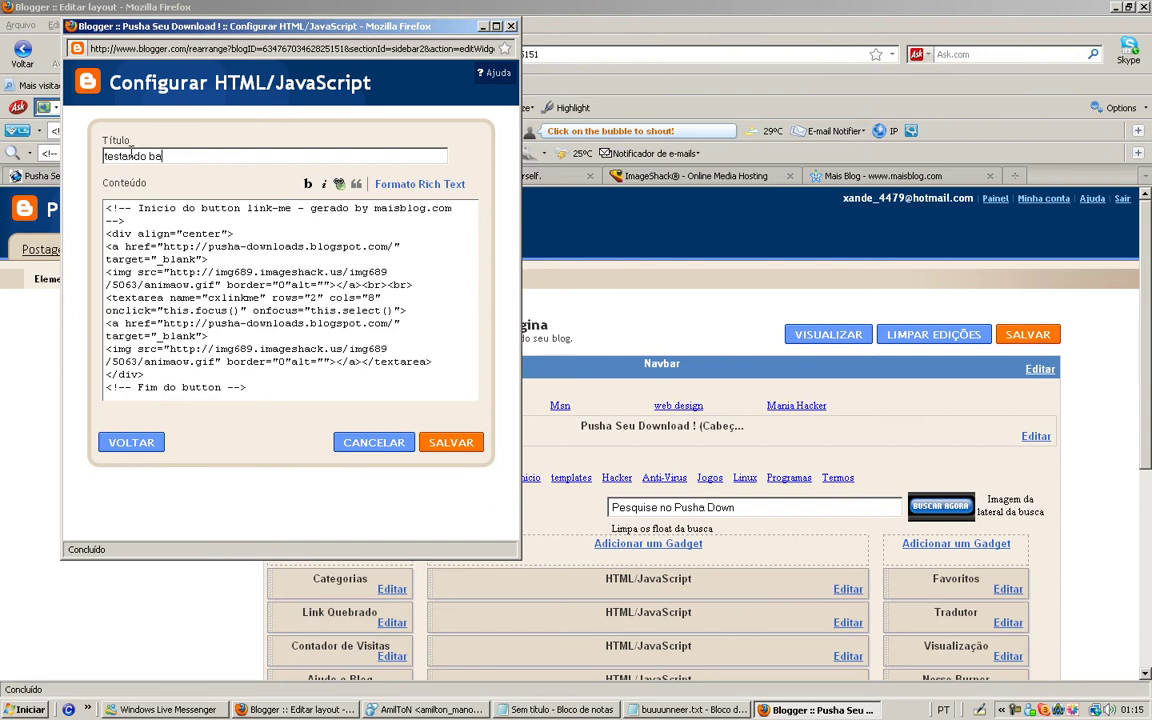
pyautogui.click(432, 446)
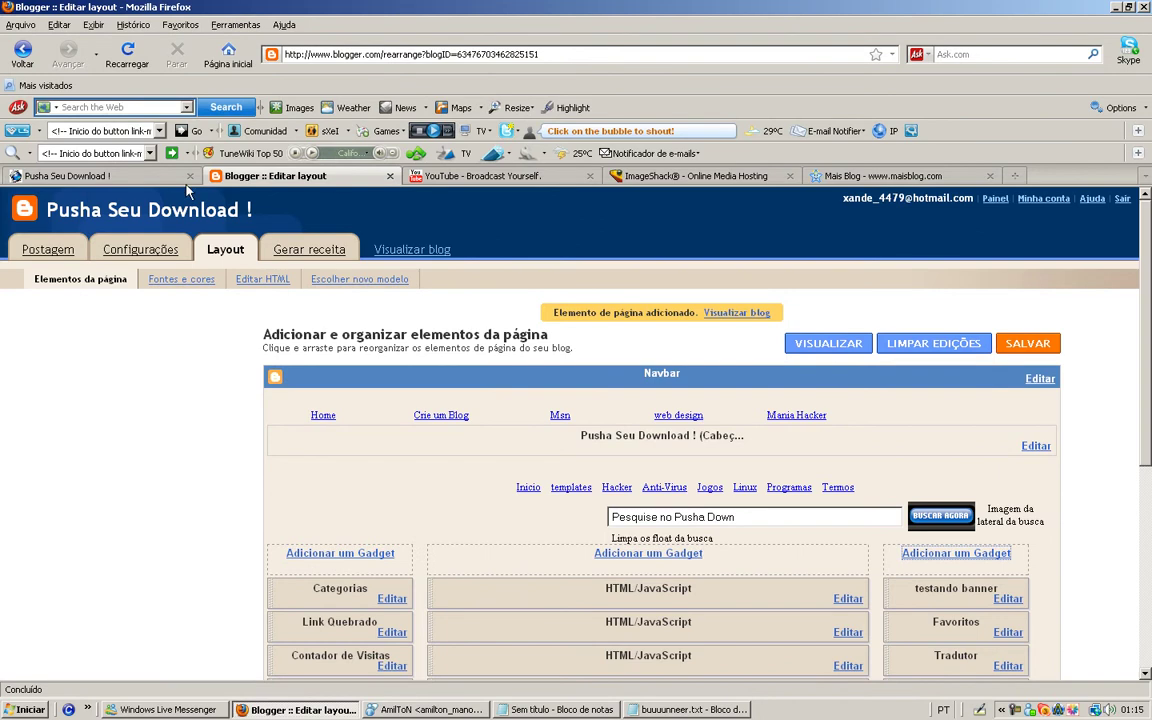
# Reload the blog's home page and check the "testando banner" gadget, selecting the code in its link box.
pyautogui.click(100, 177)
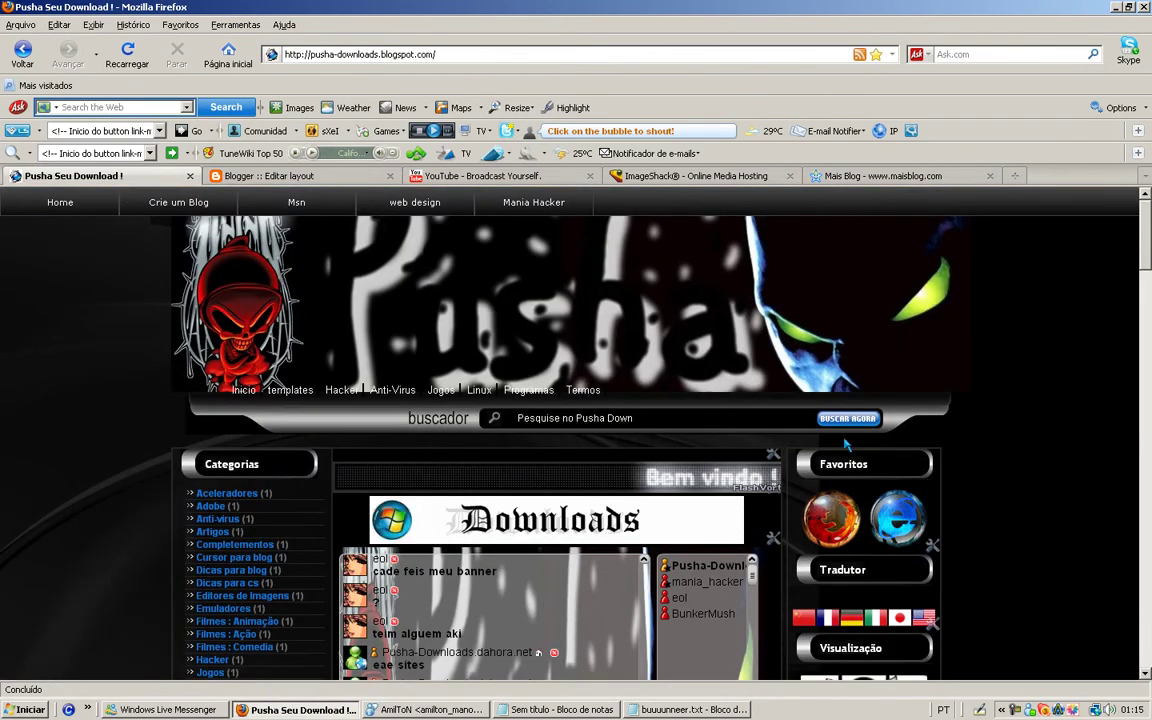
pyautogui.click(486, 52)
pyautogui.press('Return')
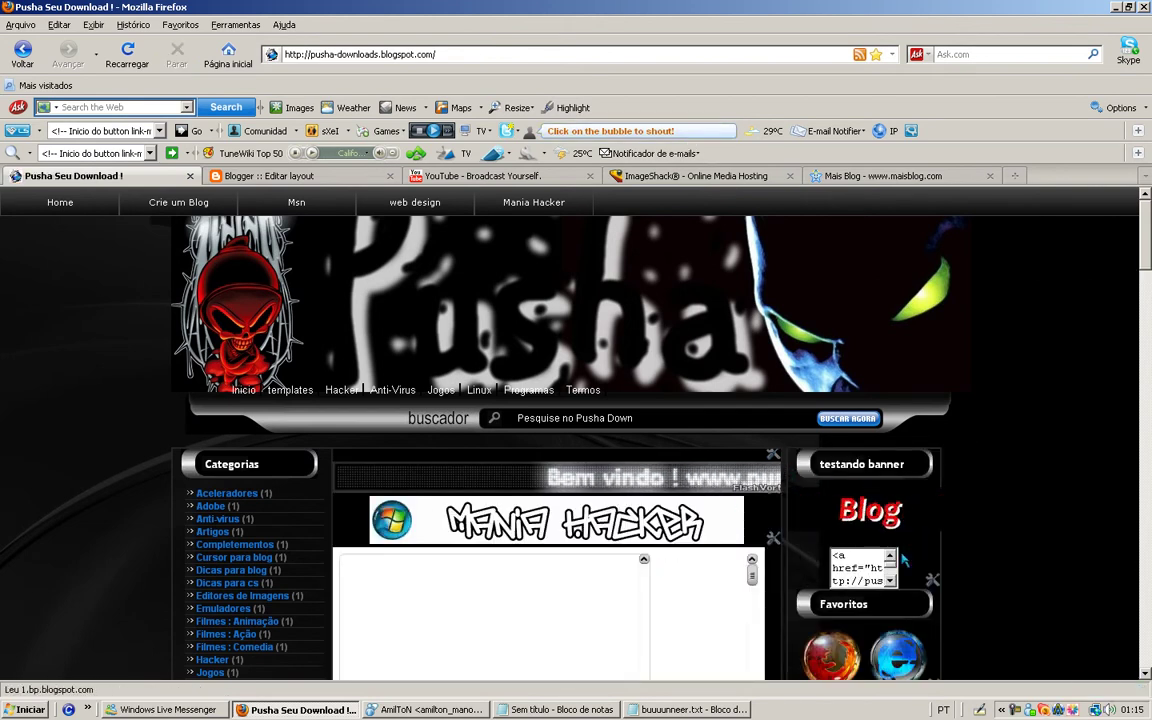
pyautogui.scroll(-1, 868, 562)
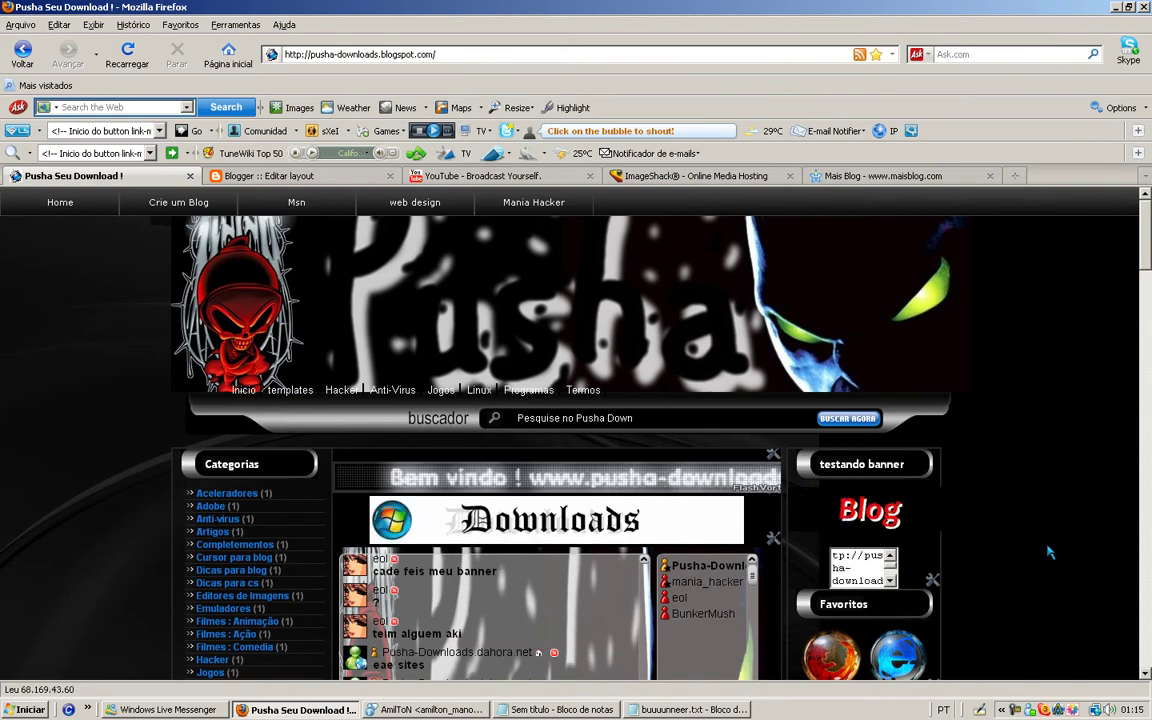
pyautogui.scroll(-2, 1052, 553)
pyautogui.click(856, 482)
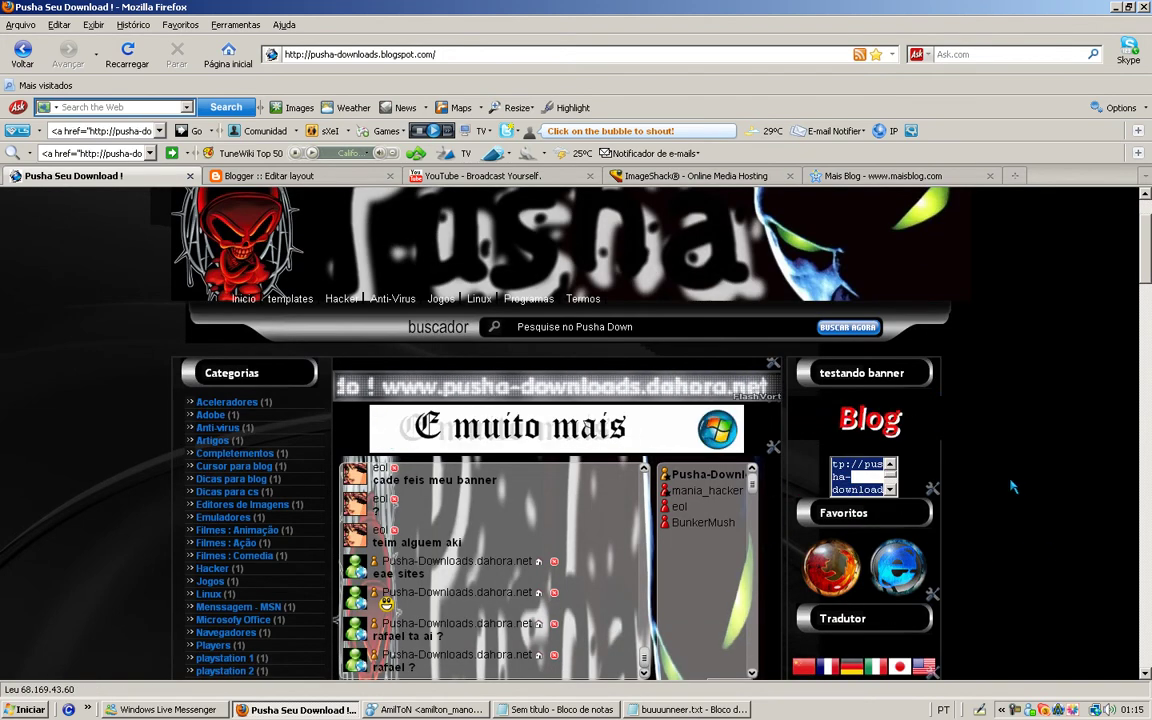
pyautogui.click(980, 494)
pyautogui.click(867, 480)
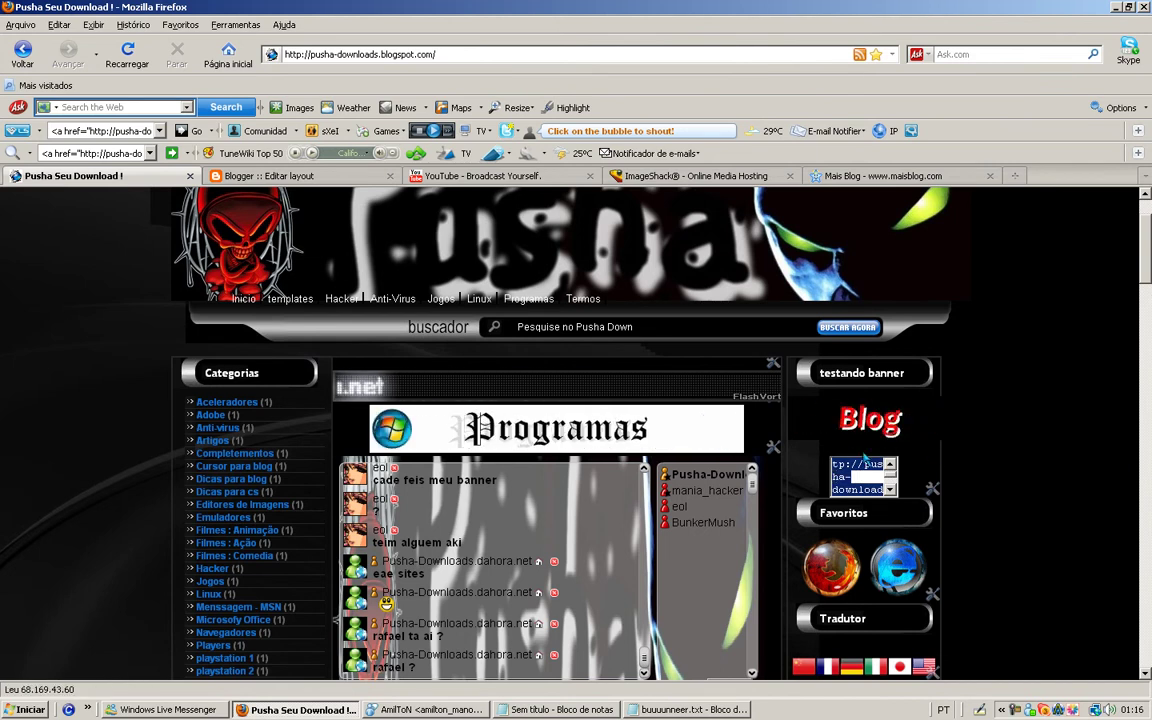
# Open the blog's Concurso Top Mega Sites voting page, enter the verification code, submit the vote and close the page.
pyautogui.scroll(-9, 1003, 510)
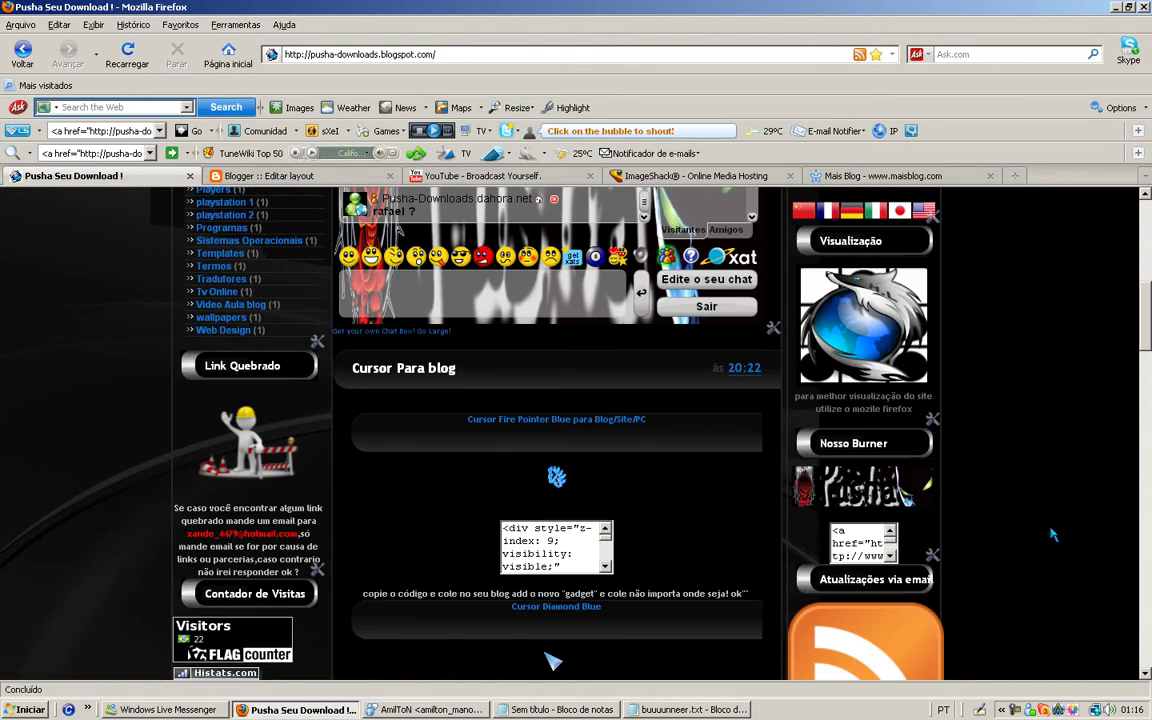
pyautogui.scroll(-14, 1040, 508)
pyautogui.scroll(7, 1037, 506)
pyautogui.scroll(2, 600, 505)
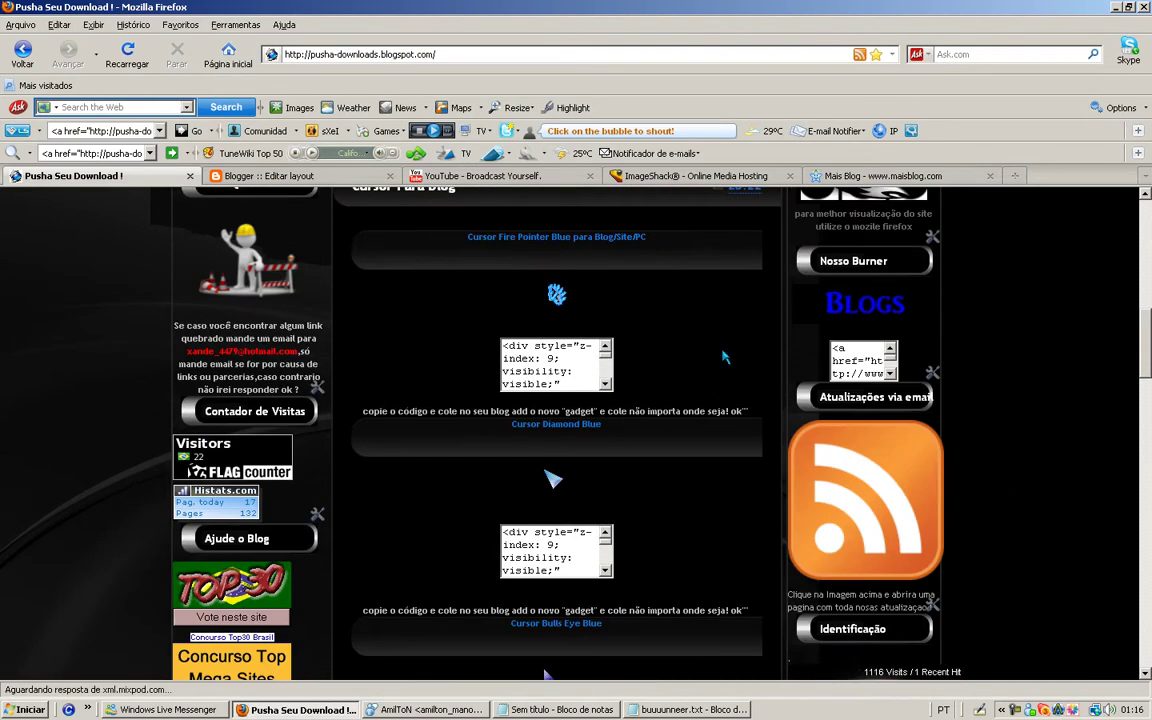
pyautogui.scroll(-2, 220, 505)
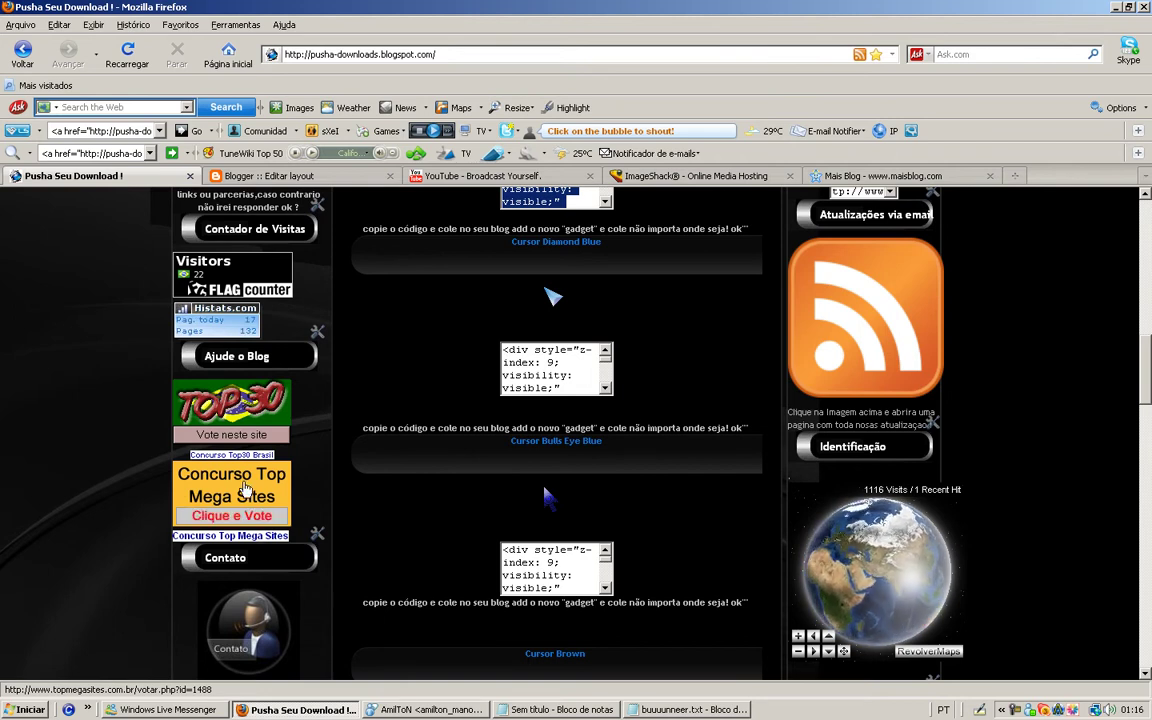
pyautogui.click(281, 515)
pyautogui.scroll(-3, 545, 406)
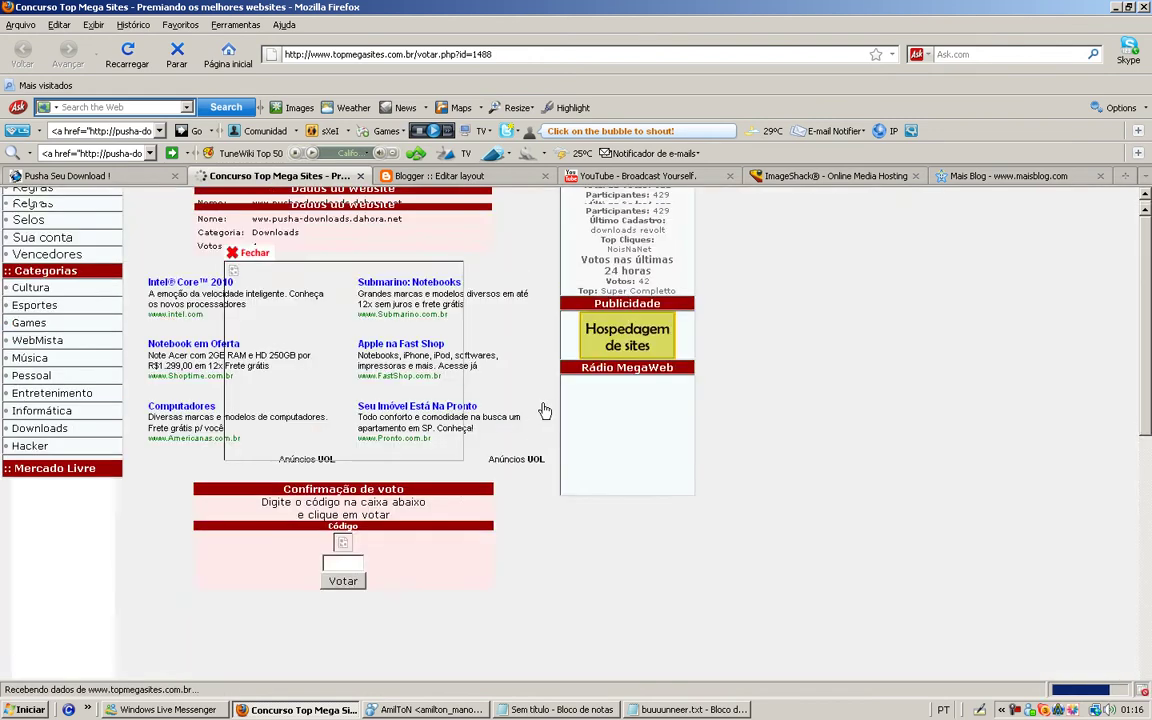
pyautogui.click(339, 572)
pyautogui.write('2of')
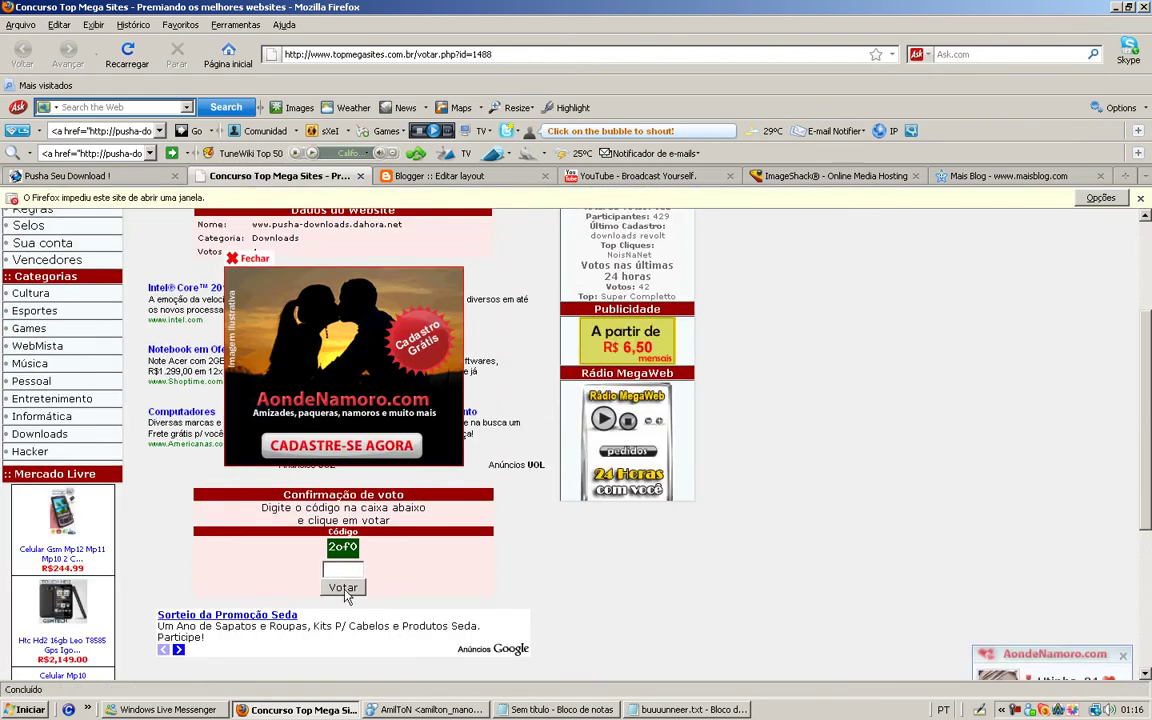
pyautogui.click(343, 588)
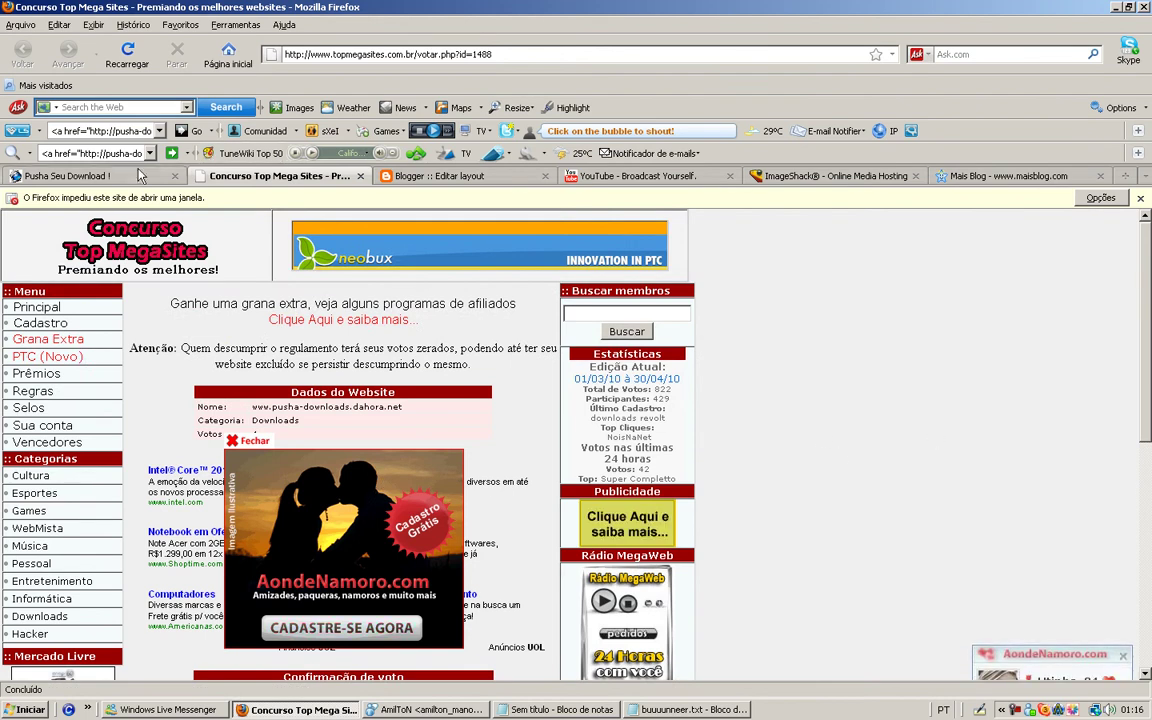
pyautogui.click(360, 177)
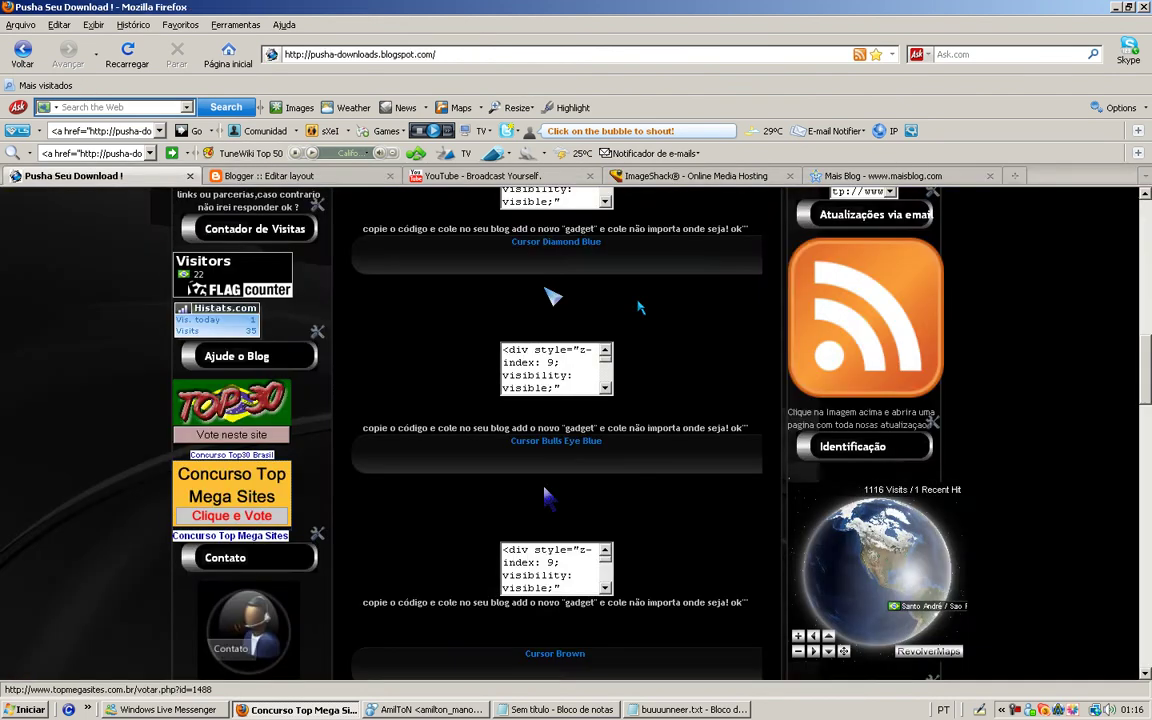
pyautogui.scroll(10, 1023, 411)
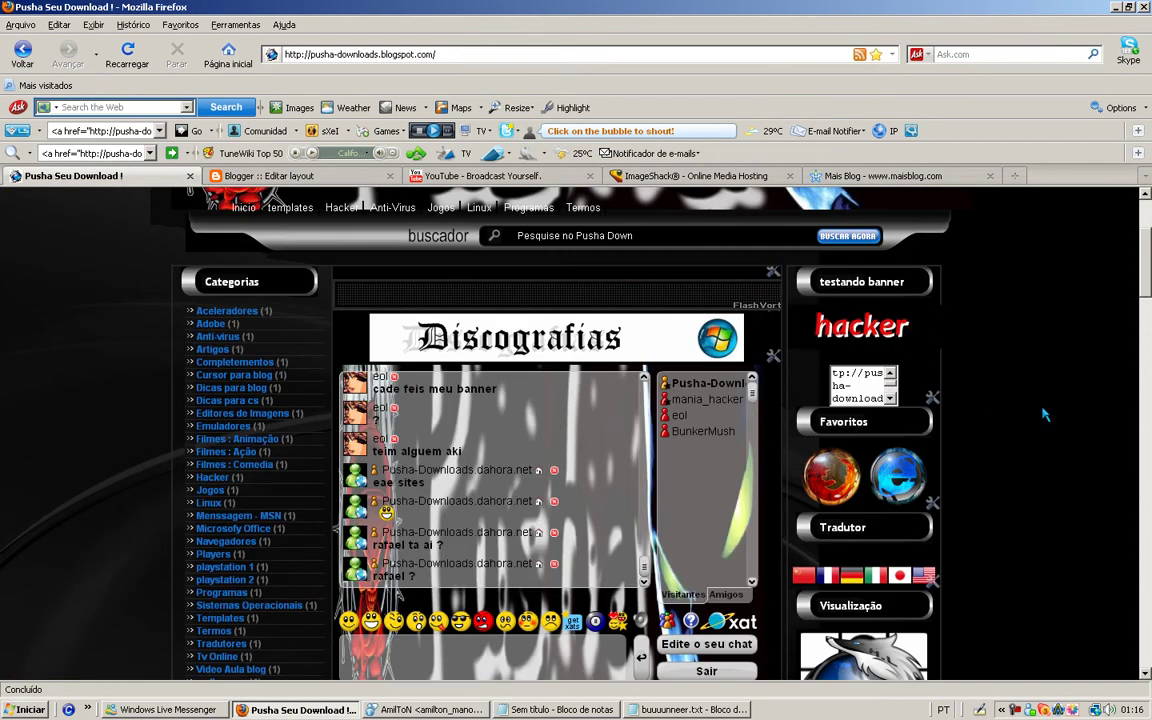
pyautogui.scroll(-4, 1041, 406)
pyautogui.scroll(5, 818, 411)
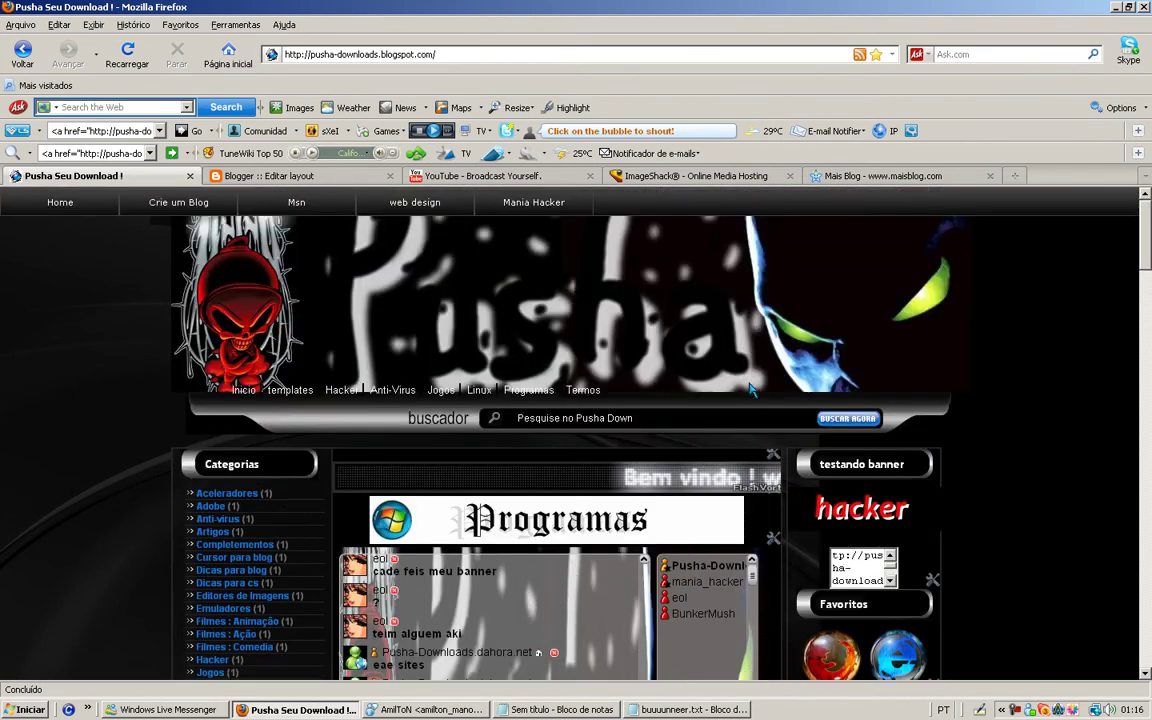
pyautogui.scroll(-5, 247, 437)
pyautogui.scroll(-2, 242, 470)
pyautogui.scroll(5, 260, 420)
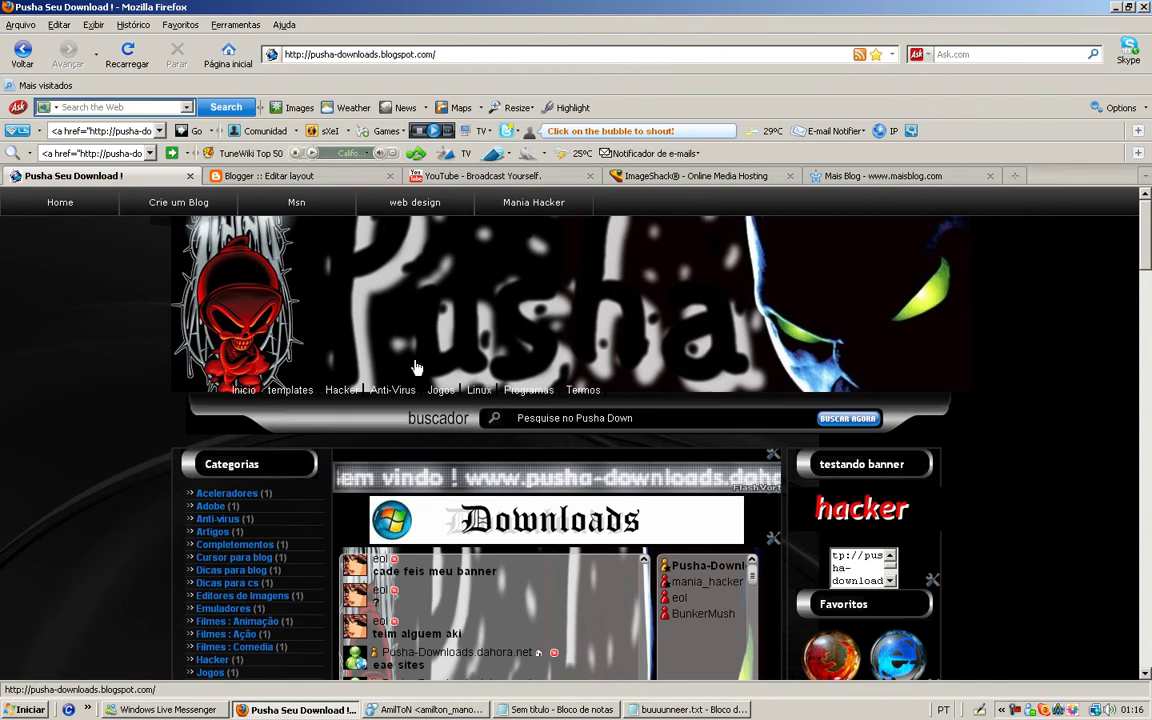